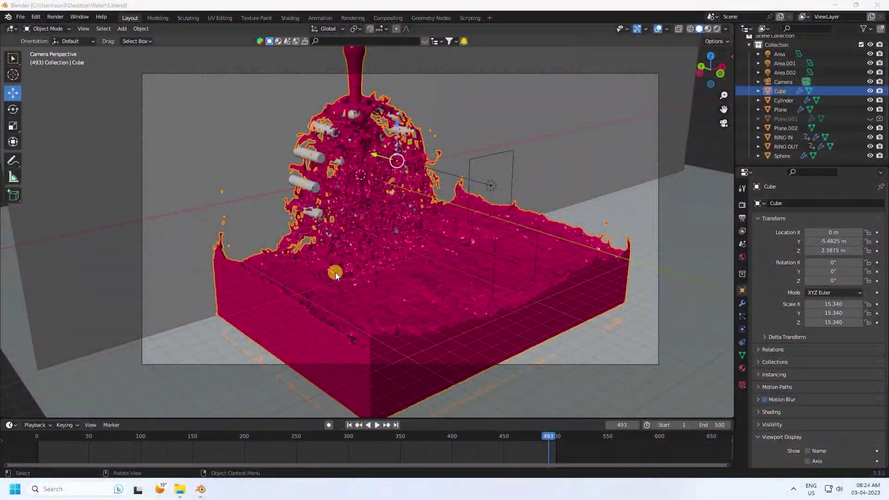
Step: Rewind and replay the baked pink fluid splash from frame 1, then stop playback
middle_drag(335, 273, 410, 270)
scroll(319, 171, up, 3)
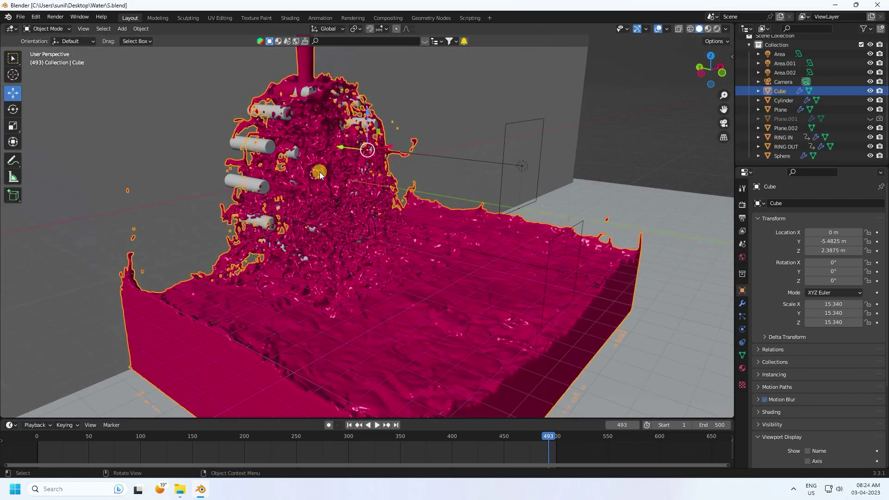
middle_drag(301, 197, 365, 235)
click(349, 425)
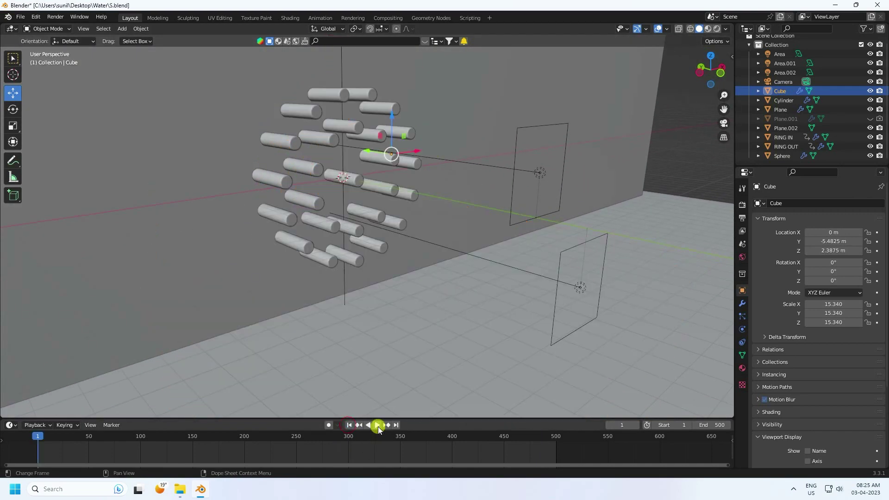
click(378, 424)
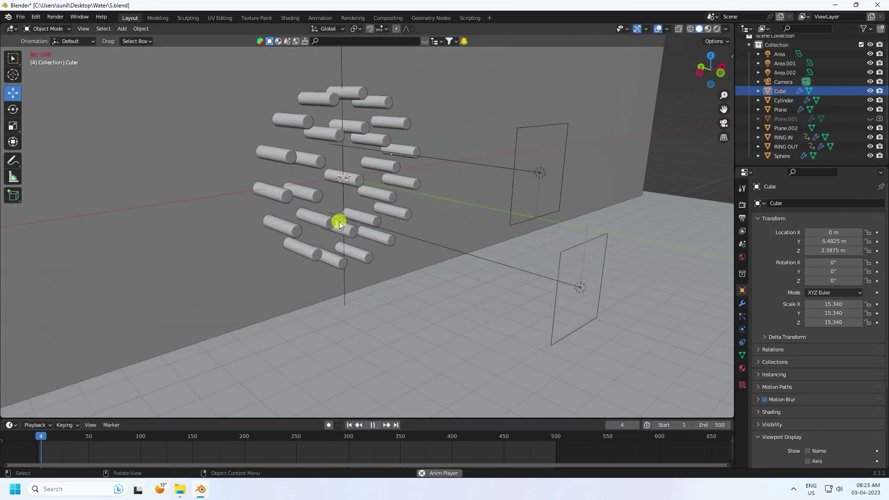
middle_drag(344, 243, 331, 116)
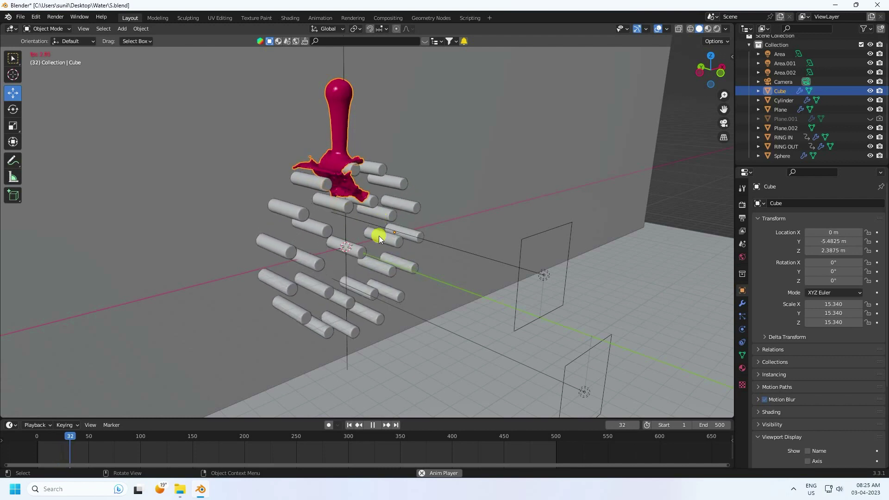
key(Escape)
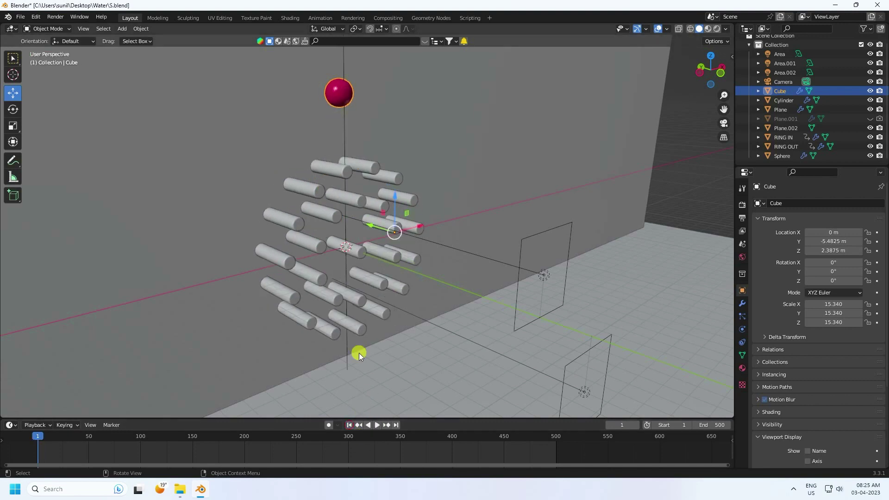
Step: Start a new file, bringing up the prompt to save changes to S.blend
click(20, 17)
mouse_move(41, 27)
click(145, 36)
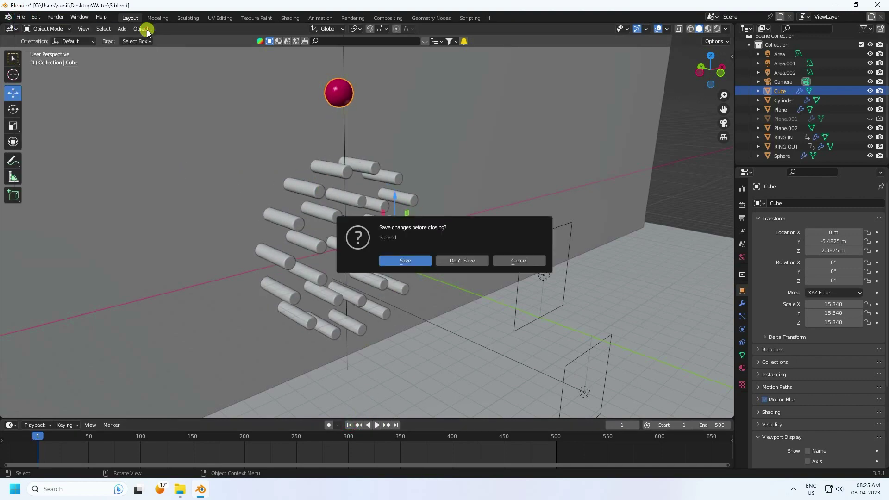
Step: Discard the old file's changes, delete the default objects, and add a cylinder
click(456, 263)
drag(120, 147, 588, 325)
key(Delete)
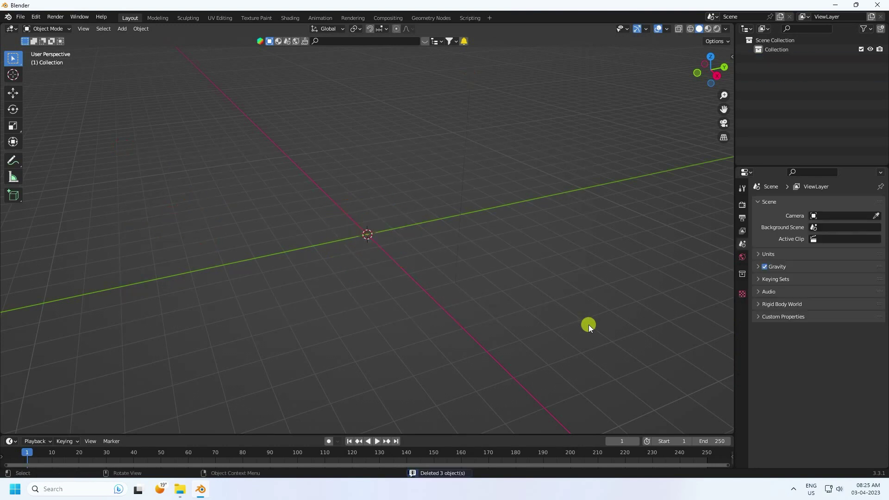
click(121, 28)
mouse_move(134, 38)
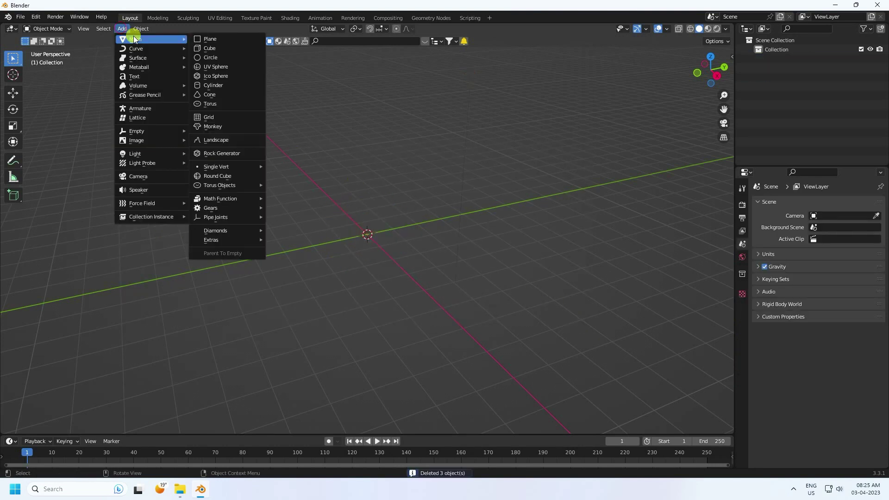
click(233, 85)
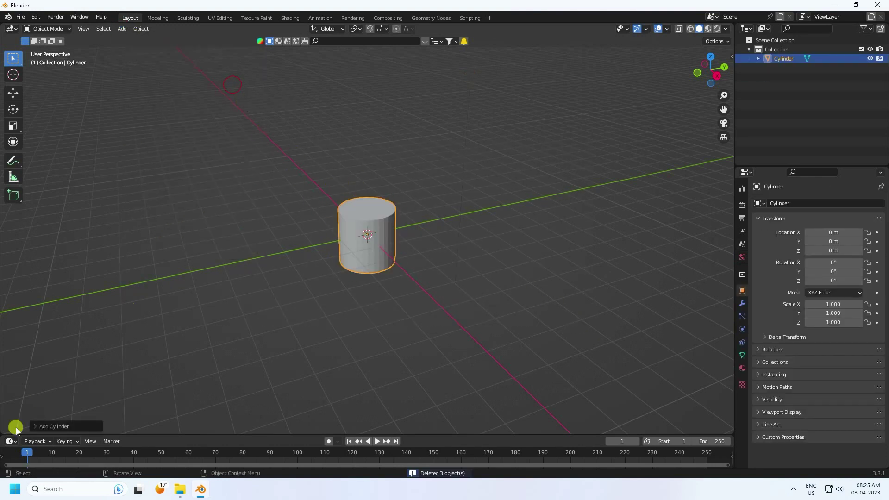
Step: Give the cylinder a 0.5 m radius, 4 m depth and 64 vertices
click(40, 426)
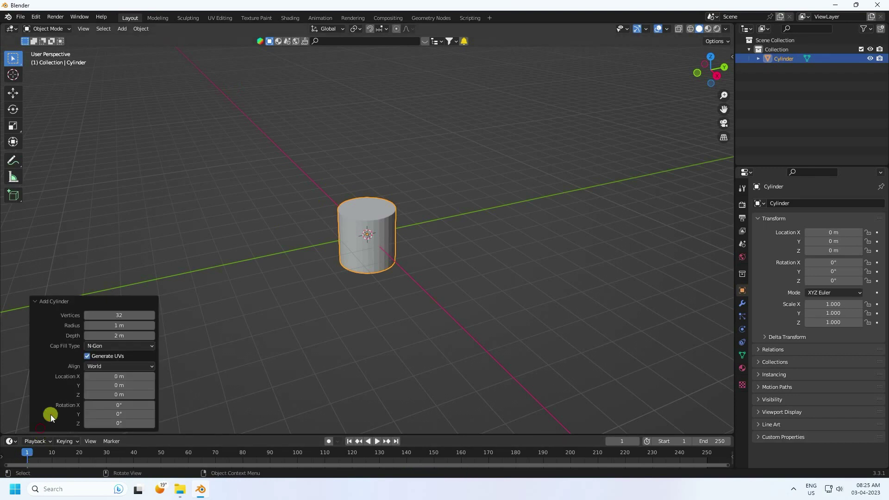
click(124, 326)
text(0.5)
key(Return)
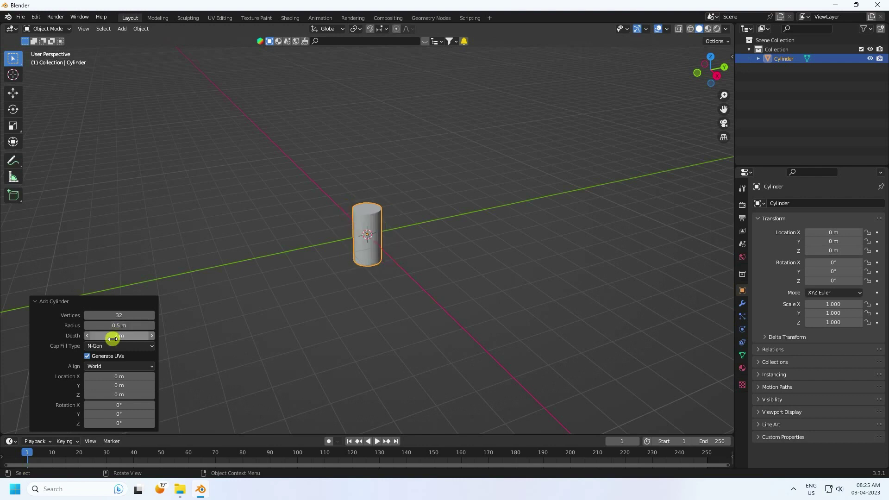
drag(121, 335, 363, 176)
click(123, 315)
text(64)
key(Return)
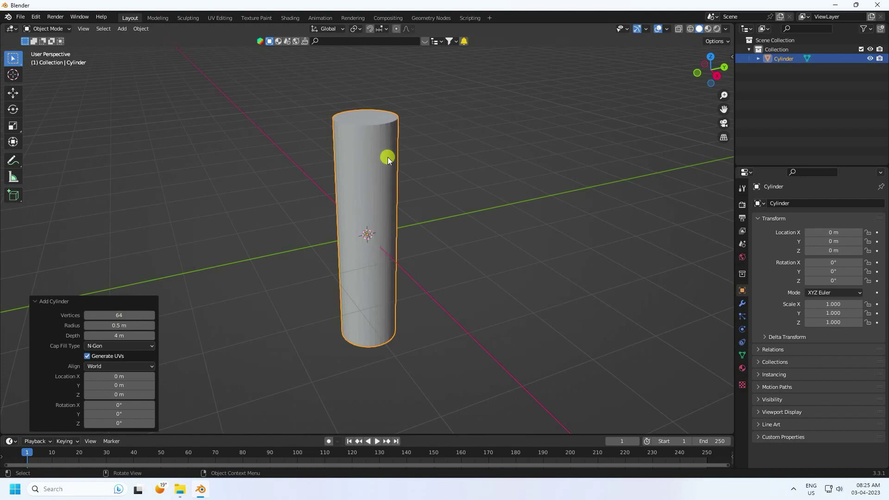
middle_drag(378, 99, 507, 182)
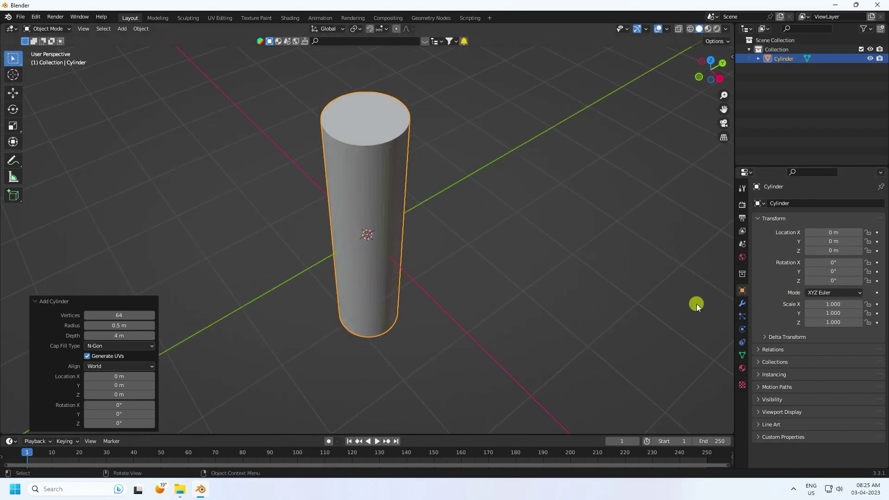
click(399, 146)
Step: Add a Bevel modifier to the cylinder with 0.1 m amount and 10 segments
click(742, 303)
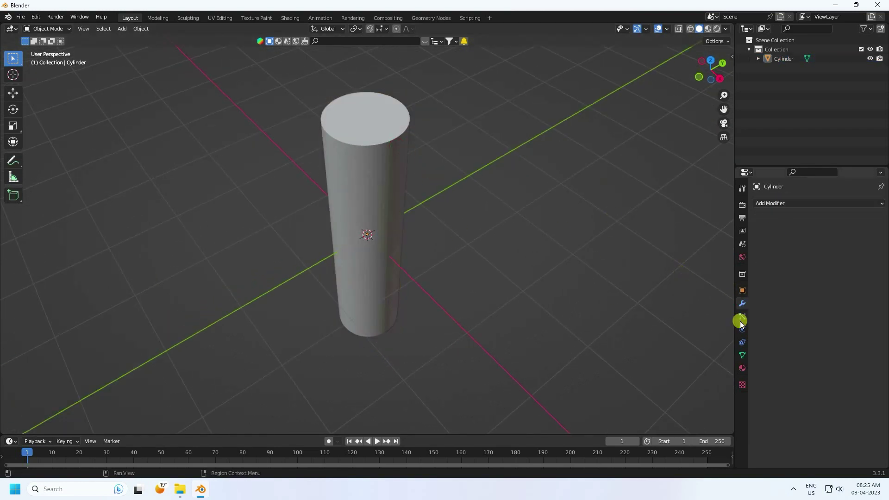
click(770, 203)
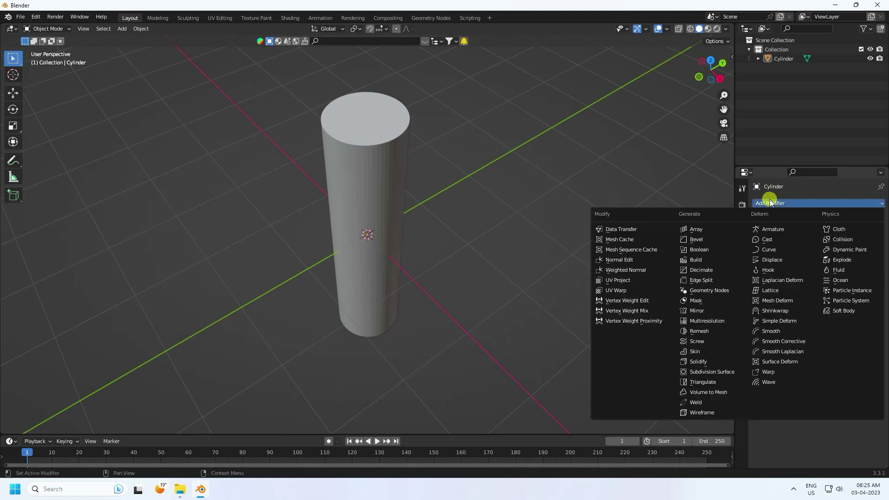
click(703, 241)
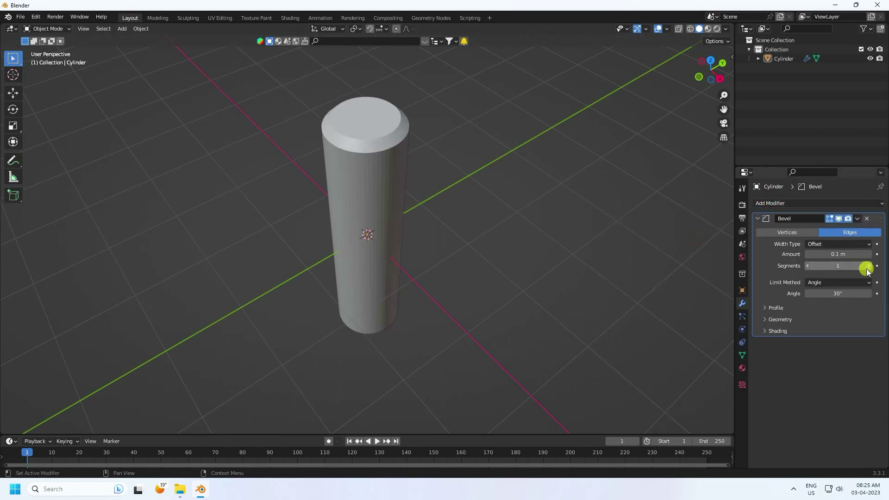
drag(867, 265, 867, 265)
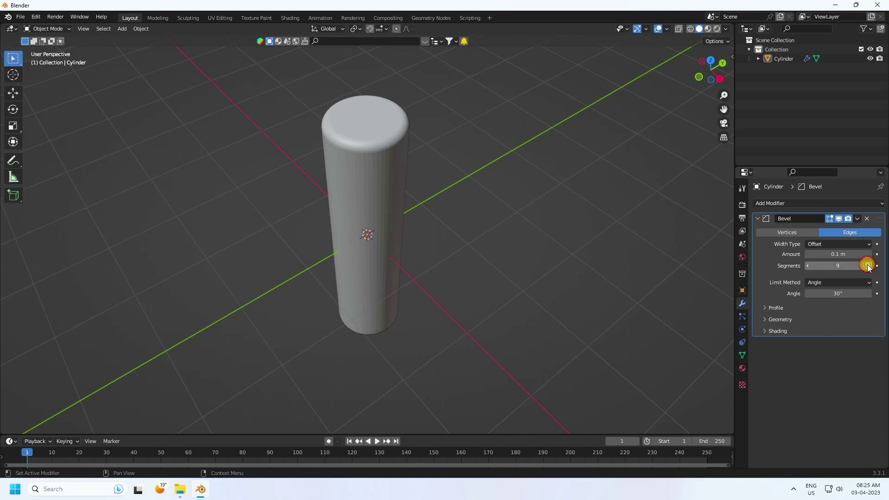
Step: Zoom out to the whole cylinder and select it with the Move tool
mouse_move(350, 149)
middle_down()
mouse_move(377, 136)
mouse_move(375, 120)
mouse_move(346, 121)
mouse_move(366, 148)
middle_up()
scroll(402, 194, down, 4)
middle_drag(403, 194, 391, 236)
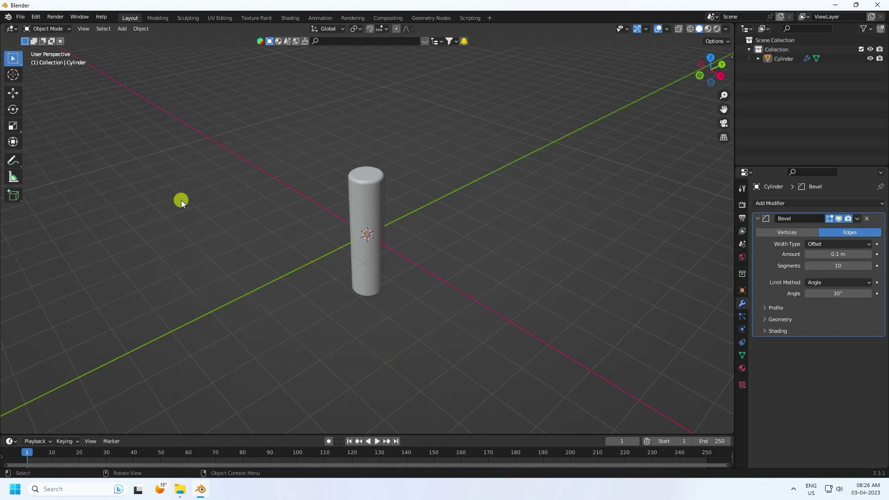
click(13, 93)
click(368, 202)
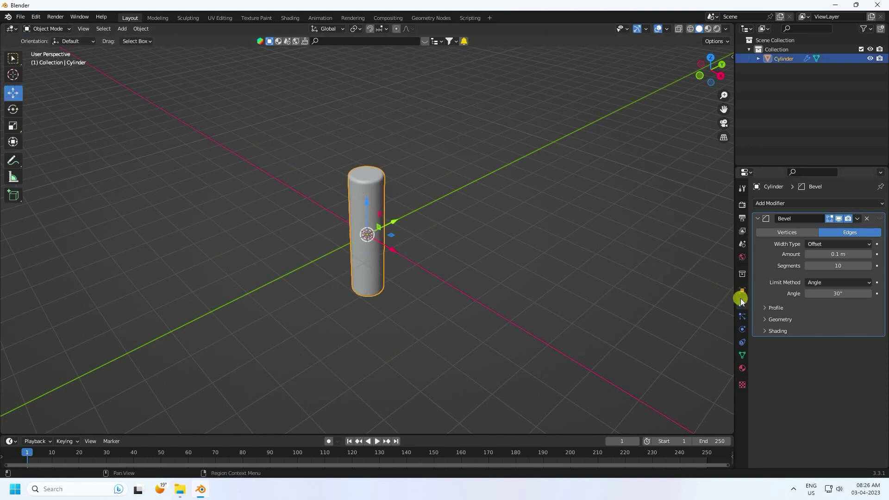
Step: Move the cylinder to Location Y -4 m
drag(395, 215, 312, 256)
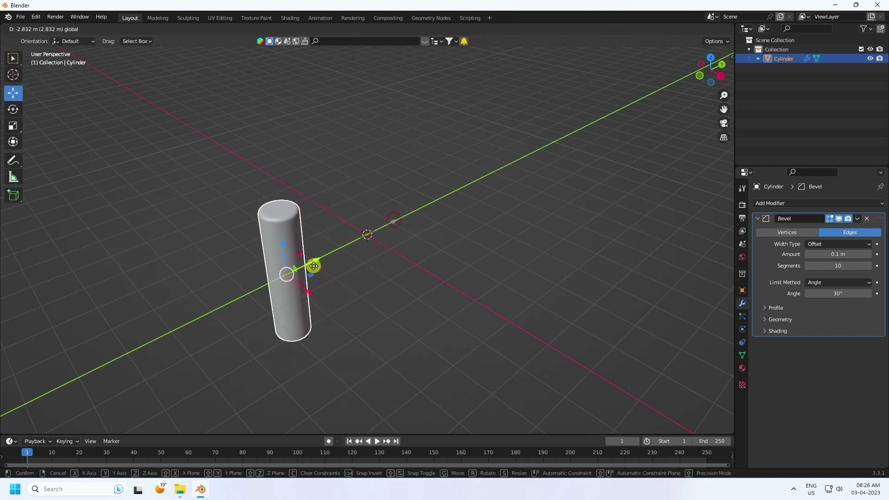
click(742, 290)
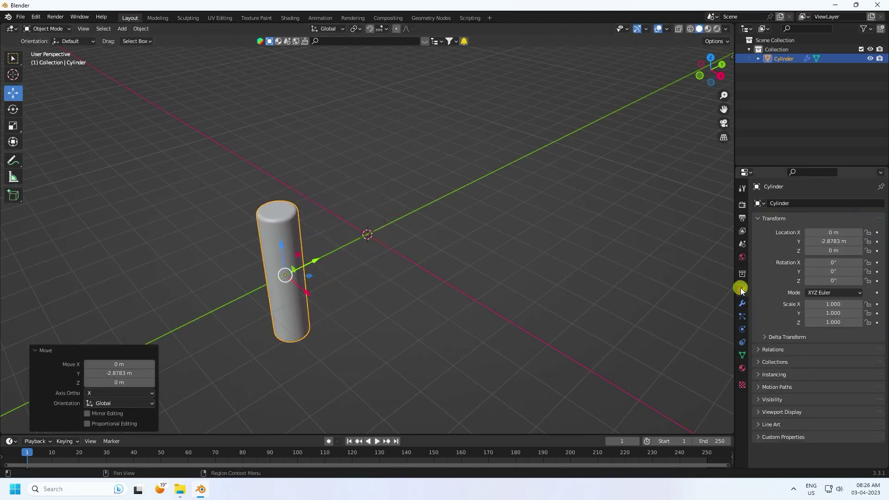
click(839, 241)
text(-4)
key(Return)
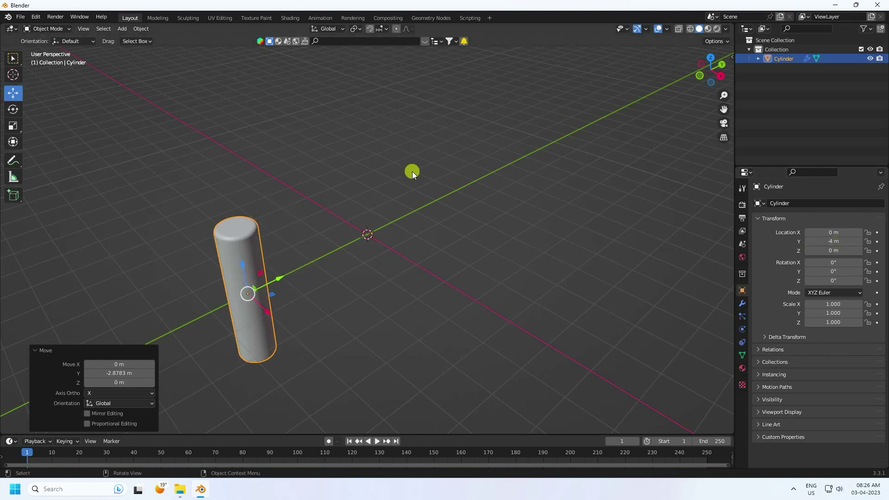
middle_drag(407, 254, 396, 240)
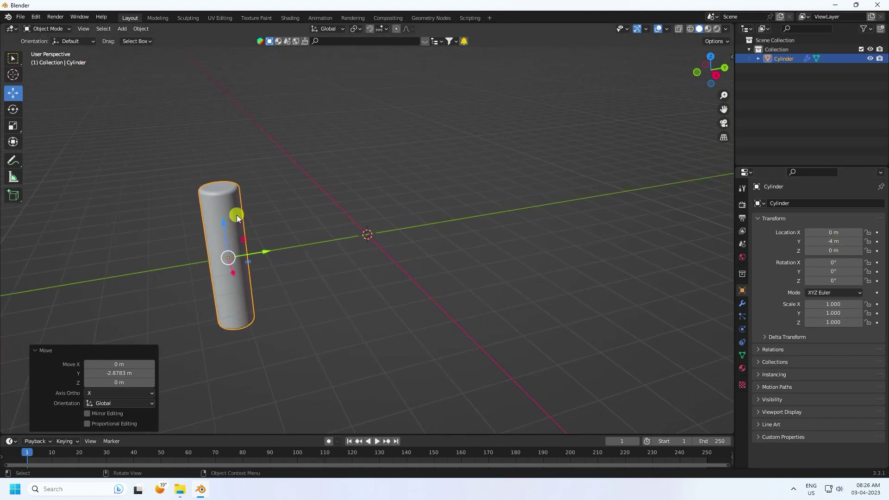
Step: Snap the 3D cursor to the world origin and set the cylinder's origin to it
key(shift+s)
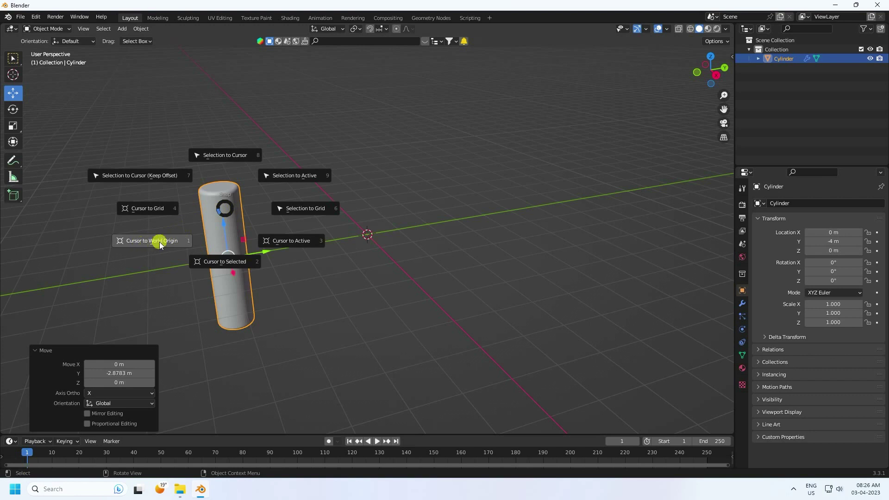
click(159, 242)
right_click(217, 203)
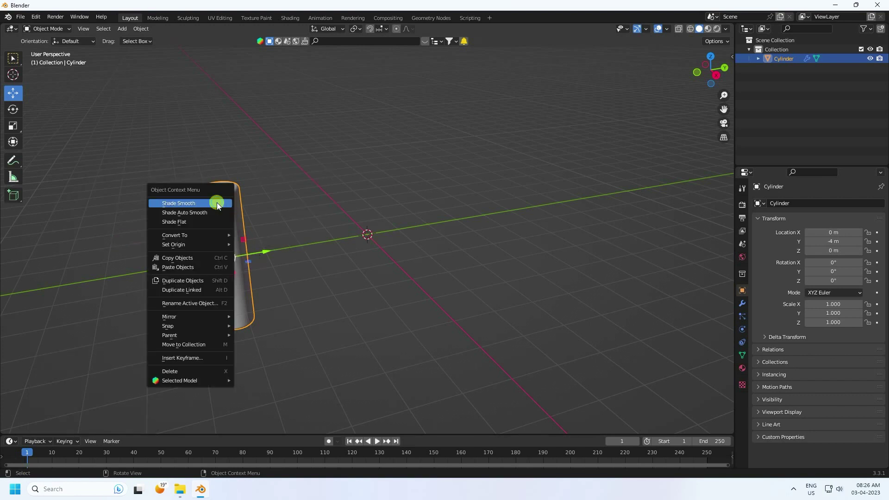
mouse_move(176, 245)
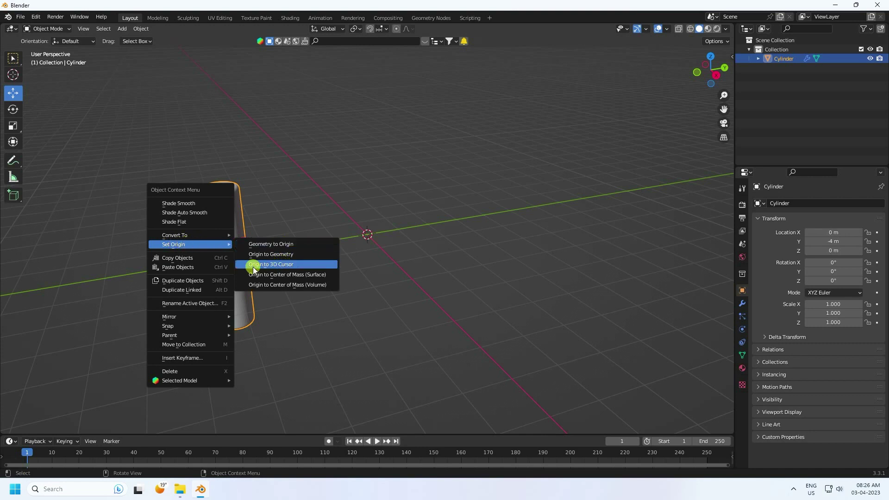
click(299, 264)
middle_drag(415, 271, 480, 285)
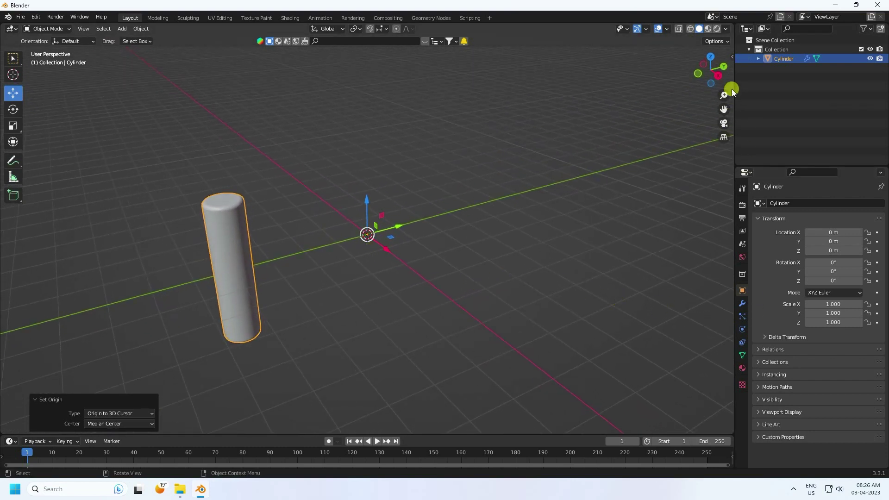
click(731, 57)
Step: Create a Circle Array from the cylinder and raise its item count
click(728, 368)
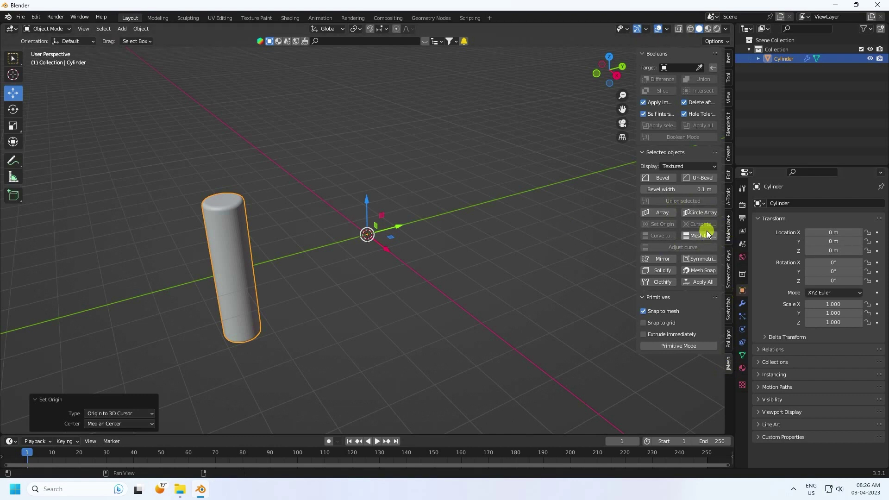
click(233, 248)
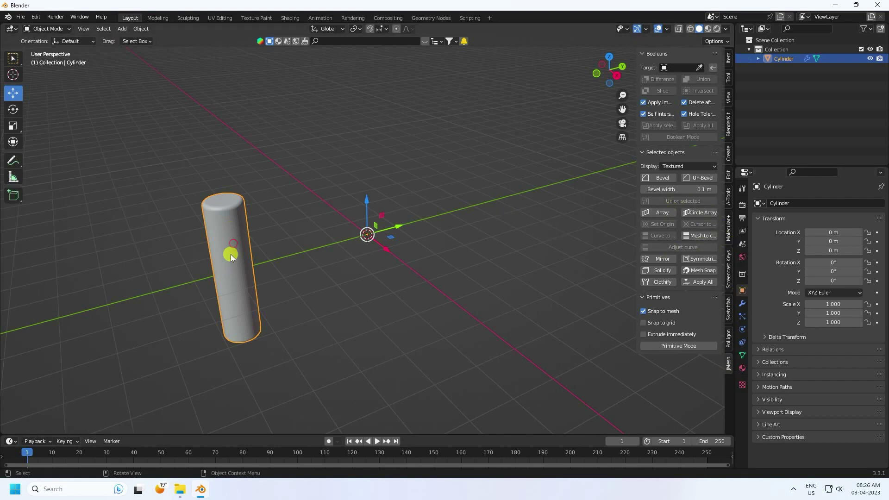
click(699, 213)
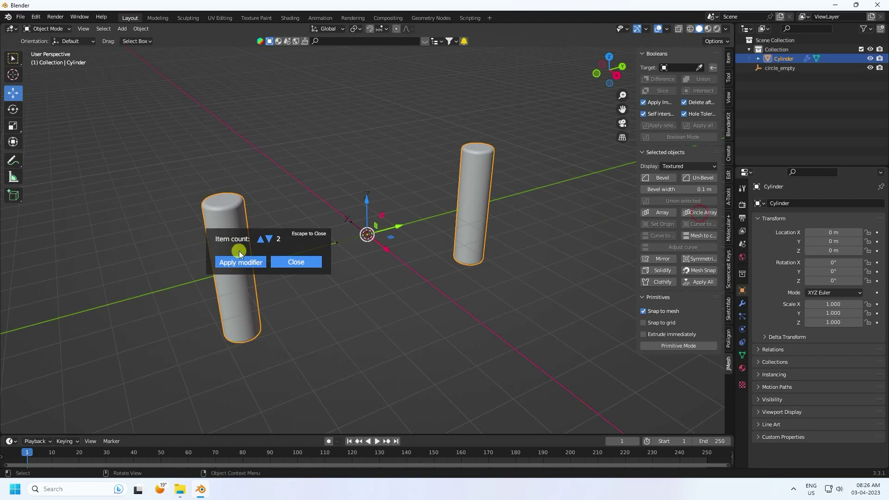
triple_click(260, 239)
click(260, 239)
click(260, 239)
click(260, 239)
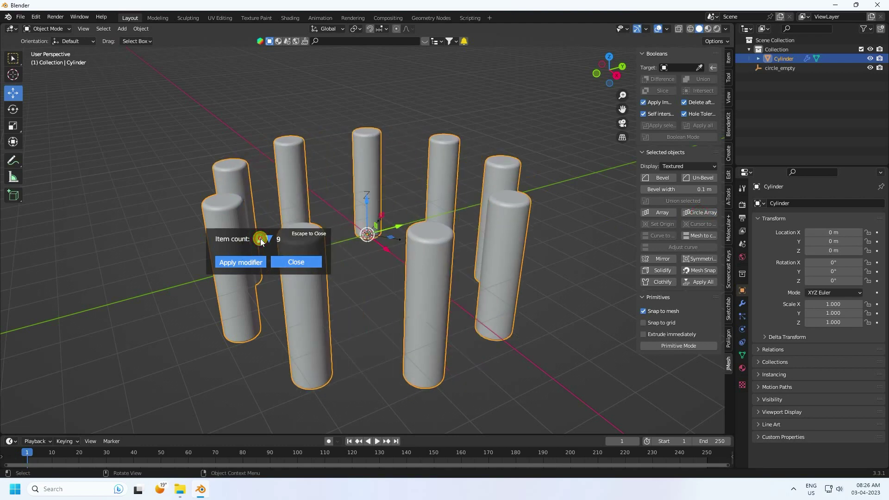
click(260, 239)
click(260, 239)
middle_drag(324, 229, 418, 254)
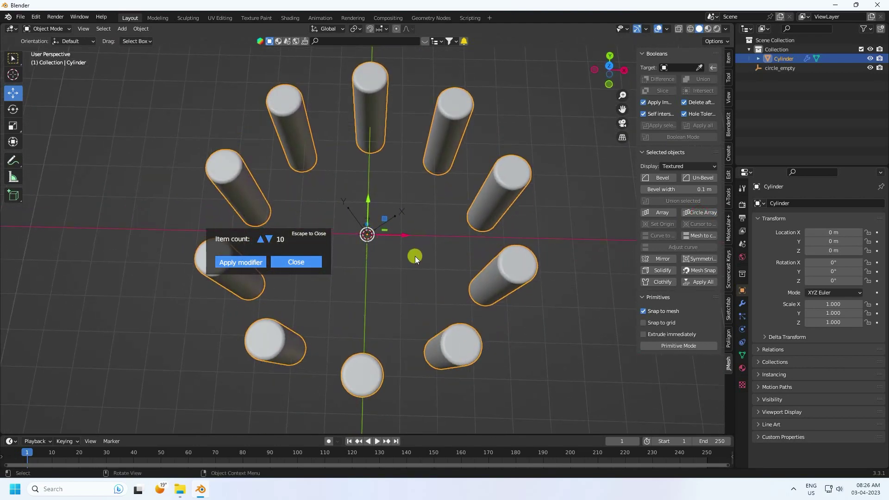
middle_drag(288, 238, 377, 242)
scroll(385, 279, down, 4)
scroll(377, 242, up, 4)
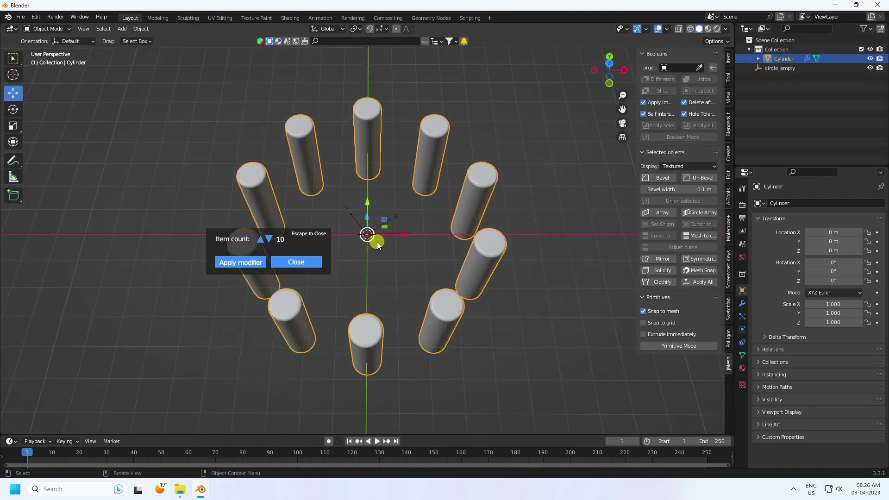
Step: Settle the ring at 10 cylinders and apply the circular array
click(262, 240)
click(262, 240)
click(262, 240)
click(262, 239)
click(262, 239)
middle_drag(419, 226, 422, 255)
click(269, 239)
click(269, 239)
click(269, 240)
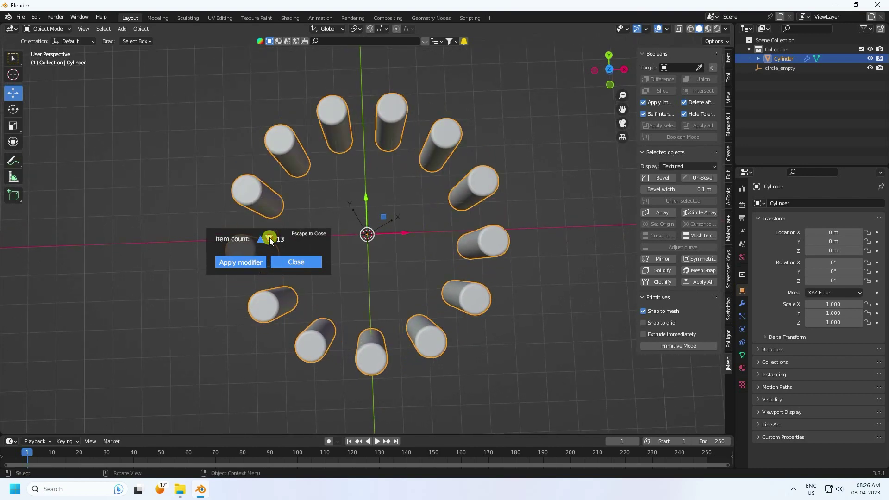
click(269, 239)
click(269, 239)
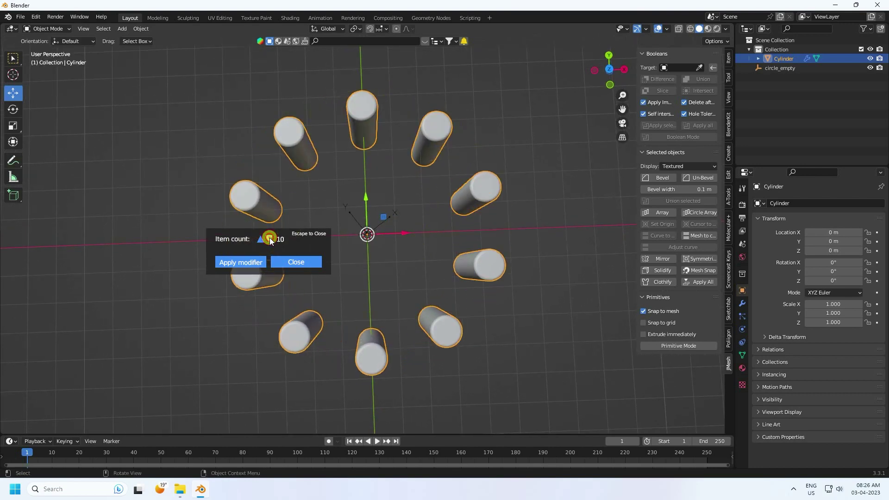
click(242, 262)
middle_drag(516, 255, 304, 169)
Step: Add a cylinder at the ring's centre with a 10-segment Bevel modifier
click(123, 29)
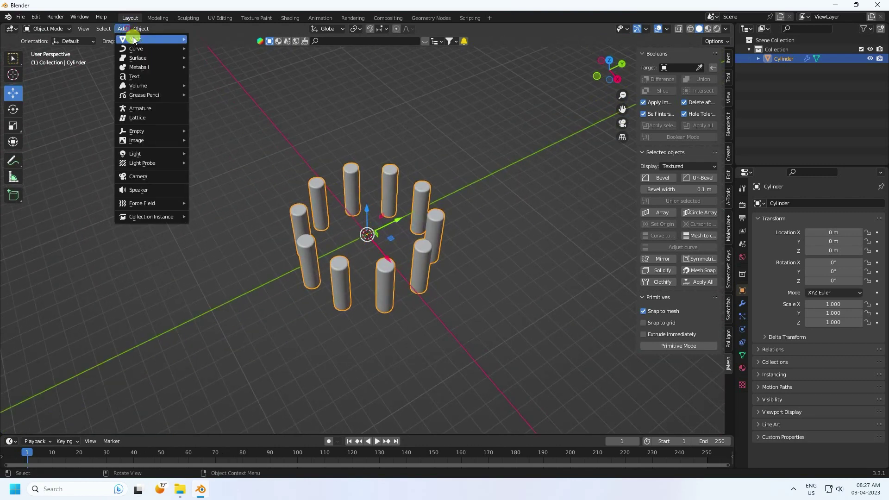
mouse_move(133, 38)
click(224, 85)
scroll(351, 182, up, 4)
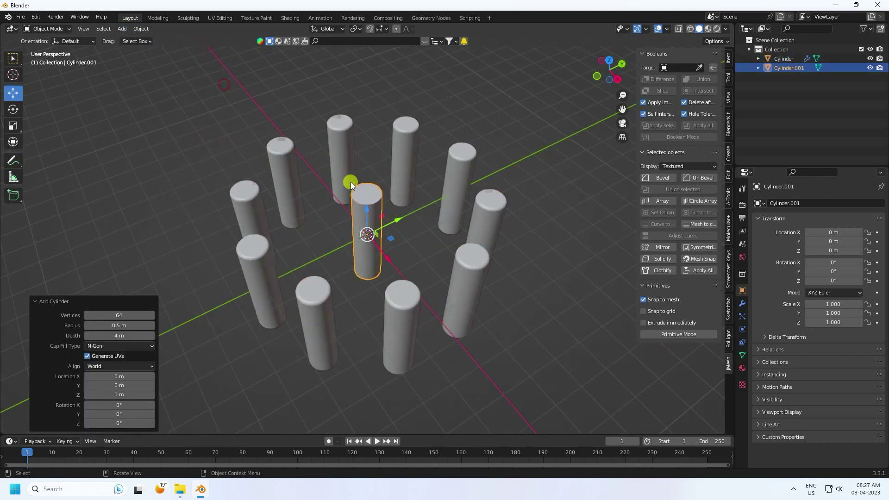
click(743, 303)
click(766, 202)
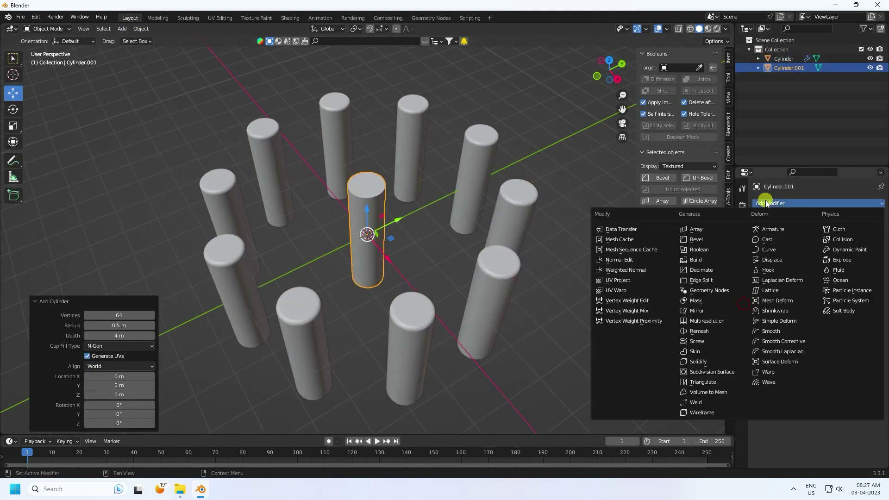
click(713, 244)
click(828, 262)
text(10)
key(Return)
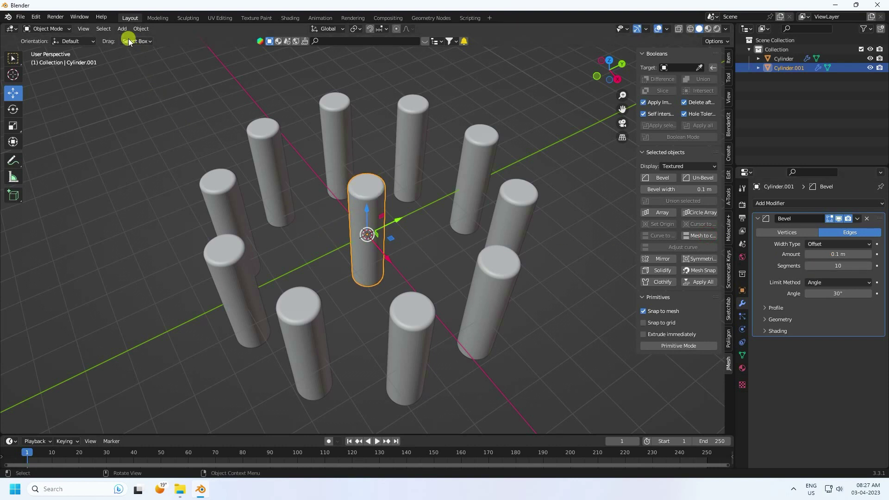
Step: Add a second cylinder with a 10-segment bevel and place it at Y -7 m
click(122, 28)
mouse_move(134, 39)
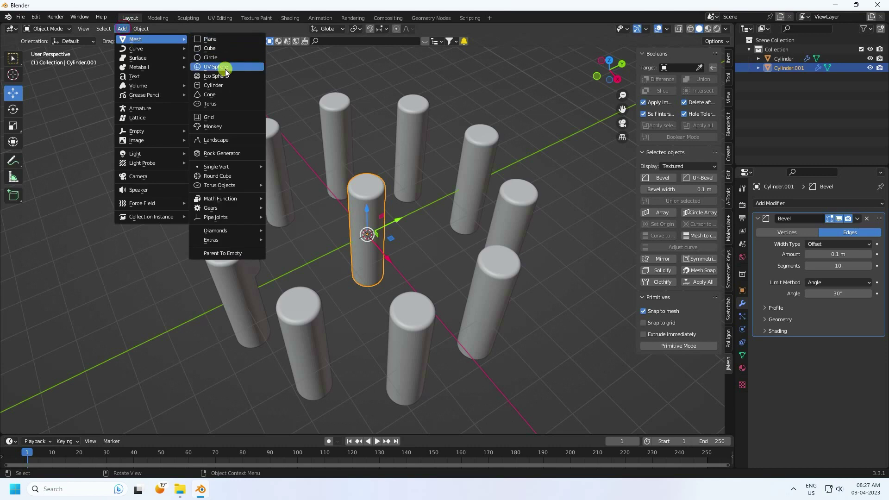
click(216, 84)
scroll(410, 239, down, 4)
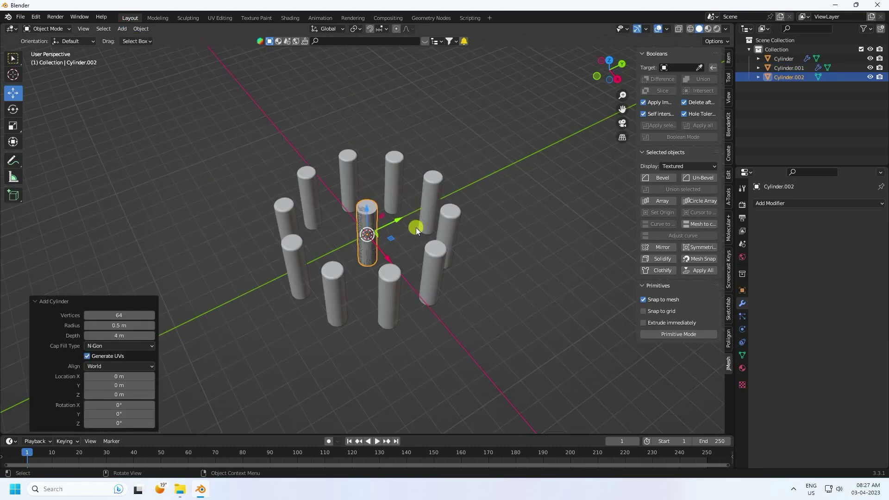
drag(400, 218, 279, 274)
click(768, 203)
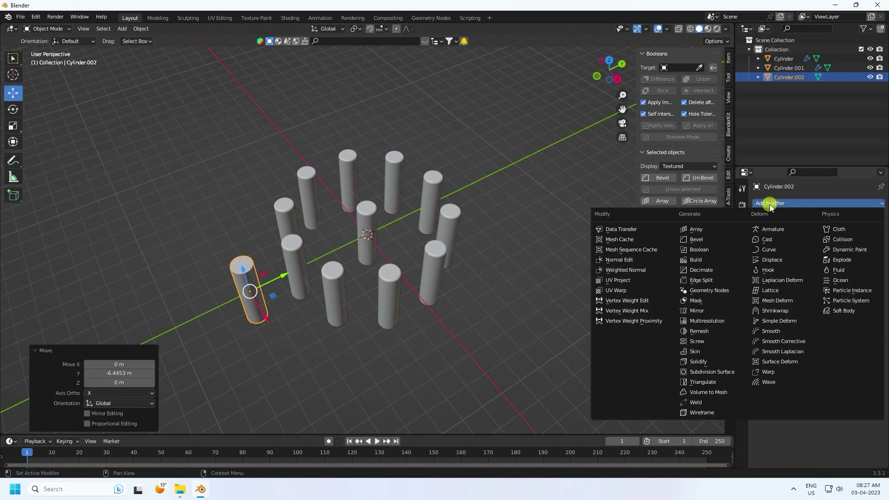
click(697, 240)
click(842, 265)
text(10)
key(Return)
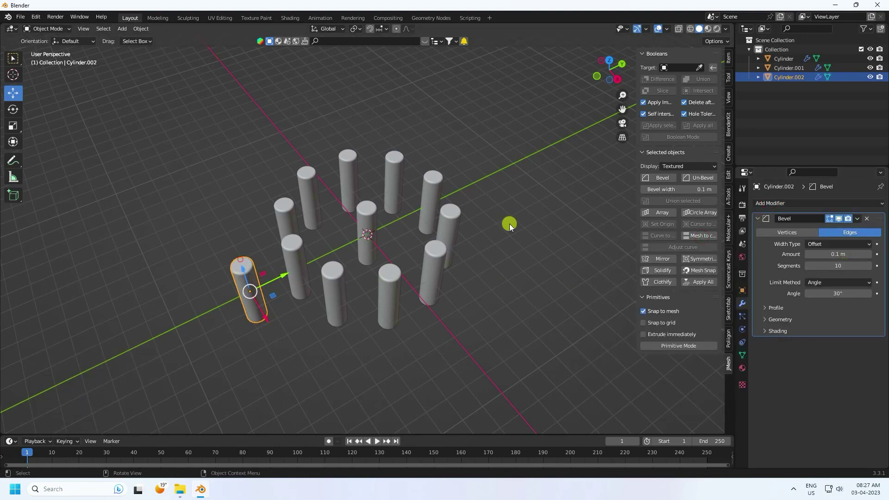
click(742, 291)
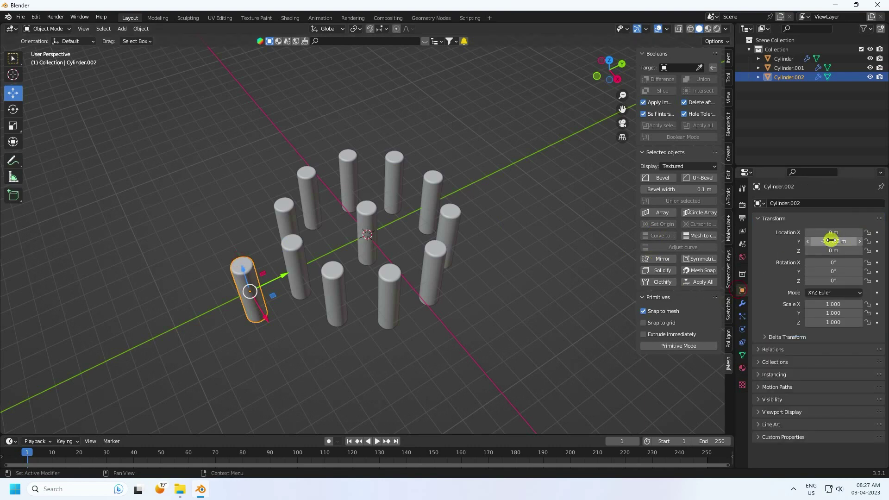
drag(831, 240, 777, 240)
middle_drag(330, 232, 276, 227)
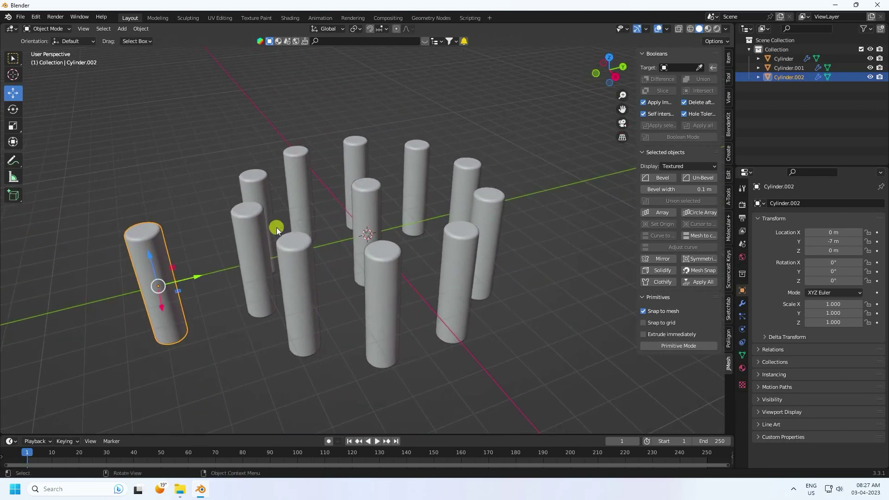
Step: Circle-array the outer cylinder into 15 copies and apply the array
click(700, 214)
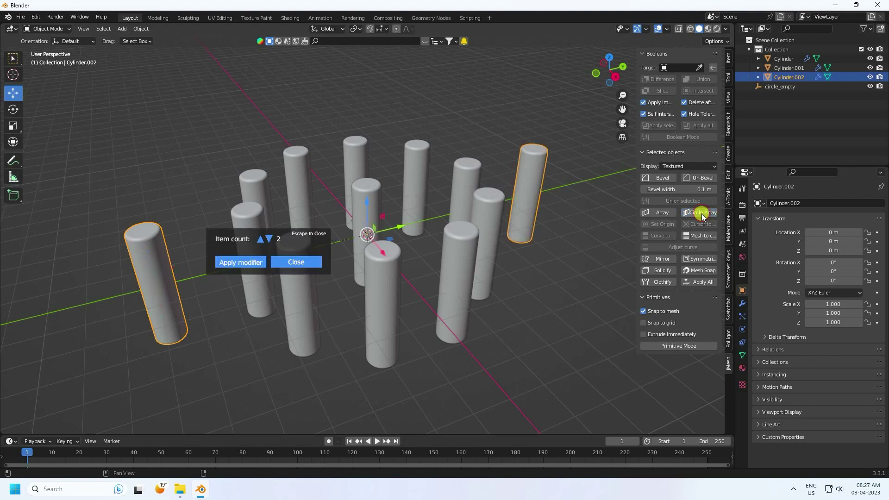
click(259, 240)
click(259, 239)
click(260, 239)
click(259, 239)
click(259, 239)
click(259, 240)
click(259, 240)
click(260, 239)
click(259, 240)
click(259, 239)
click(259, 240)
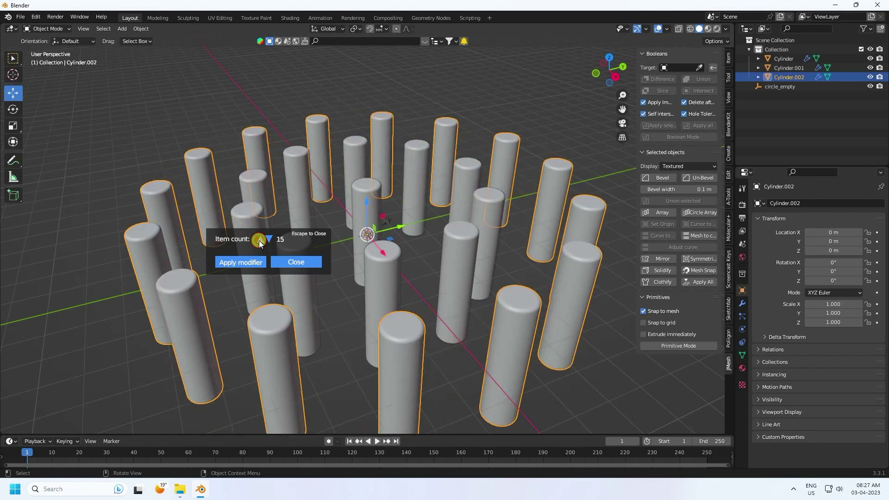
click(241, 262)
middle_drag(238, 262, 420, 207)
click(124, 28)
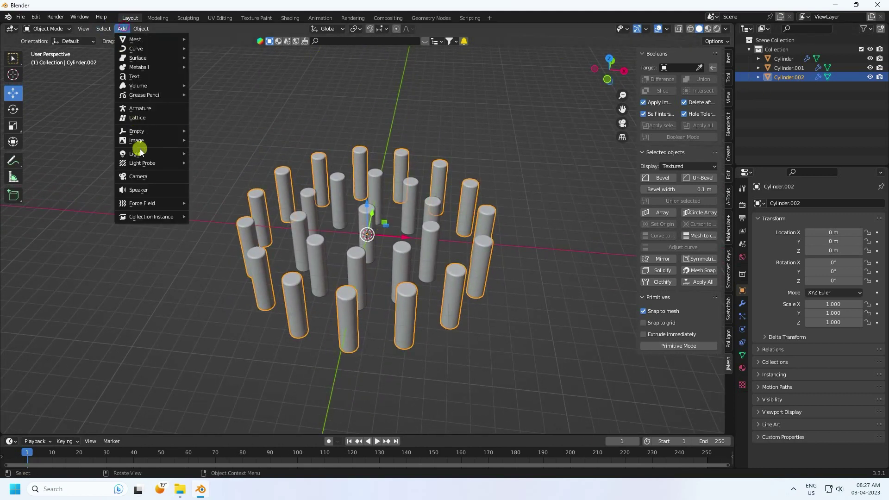
Step: Add an arrows Empty at the origin and parent the three cylinders to it
mouse_move(137, 132)
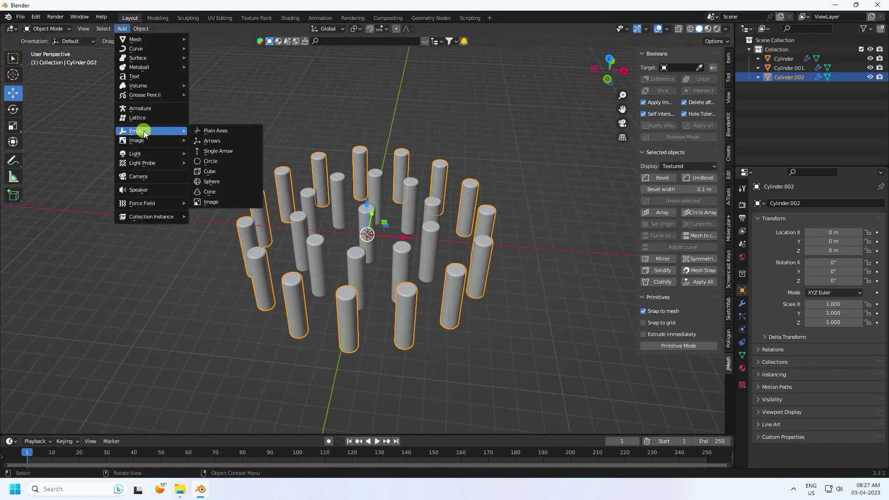
click(230, 138)
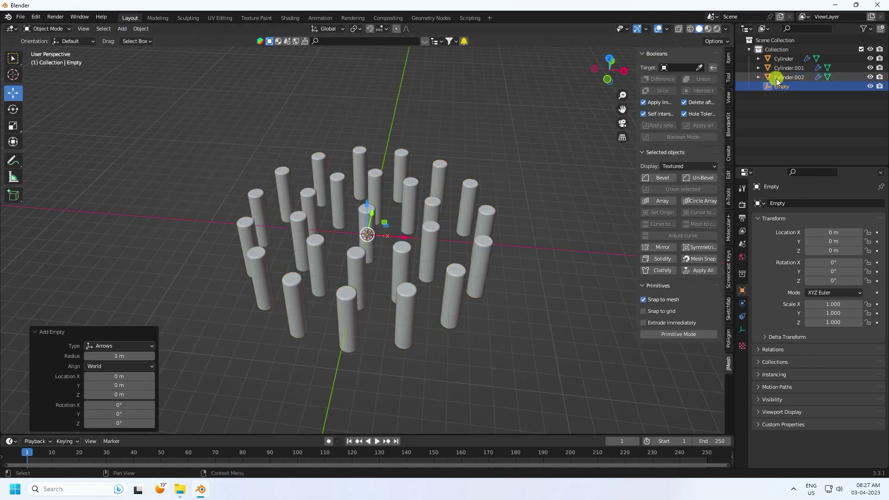
key(ctrl+z)
shift+click(782, 59)
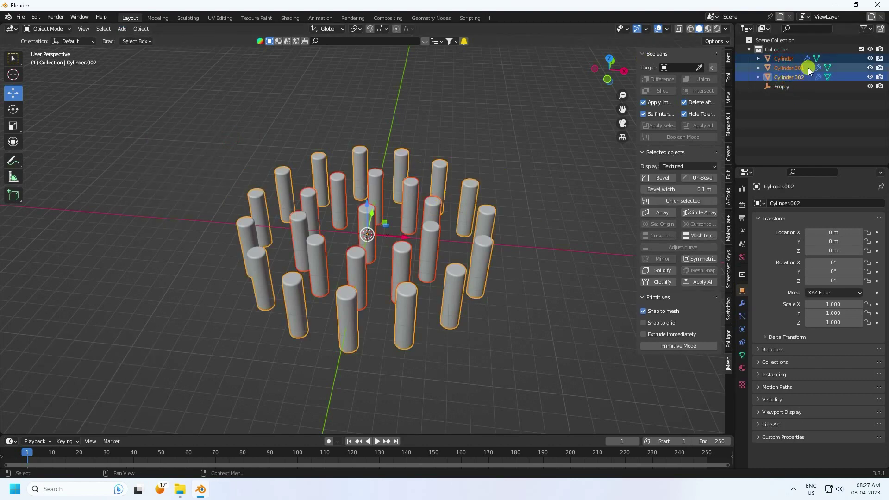
drag(787, 78, 784, 86)
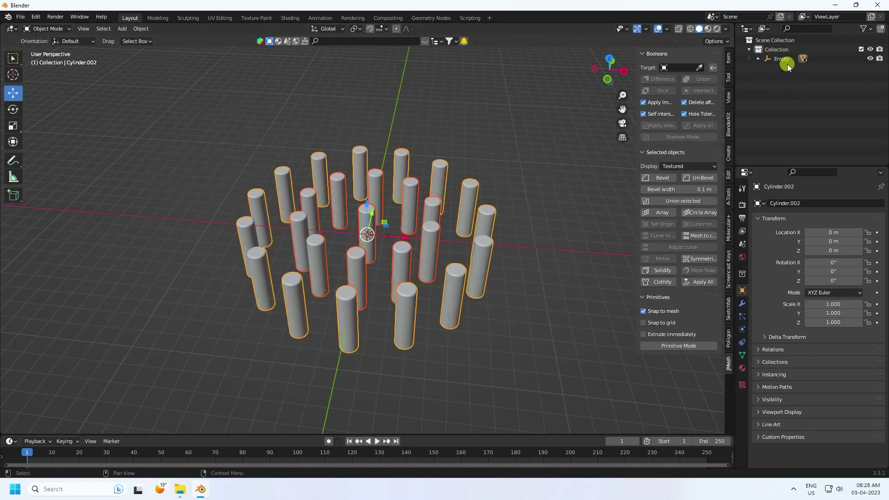
Step: Test-tilt the Empty on Y and X to rotate the whole cylinder group
middle_drag(315, 241, 671, 160)
click(780, 59)
drag(832, 273, 224, 325)
key(ctrl+z)
key(ctrl+z)
drag(815, 262, 231, 314)
click(833, 262)
Step: Set the Empty's X rotation to 90° and hide the viewport sidebar
text(90)
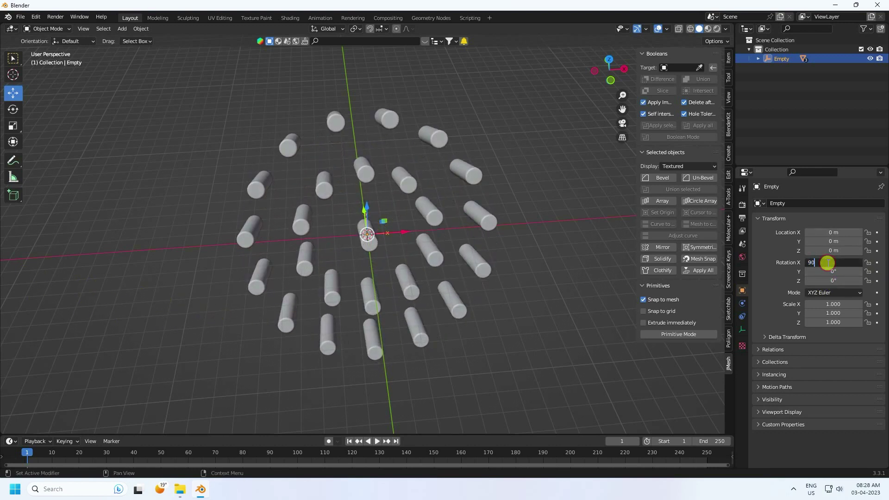
key(Return)
middle_drag(390, 235, 374, 195)
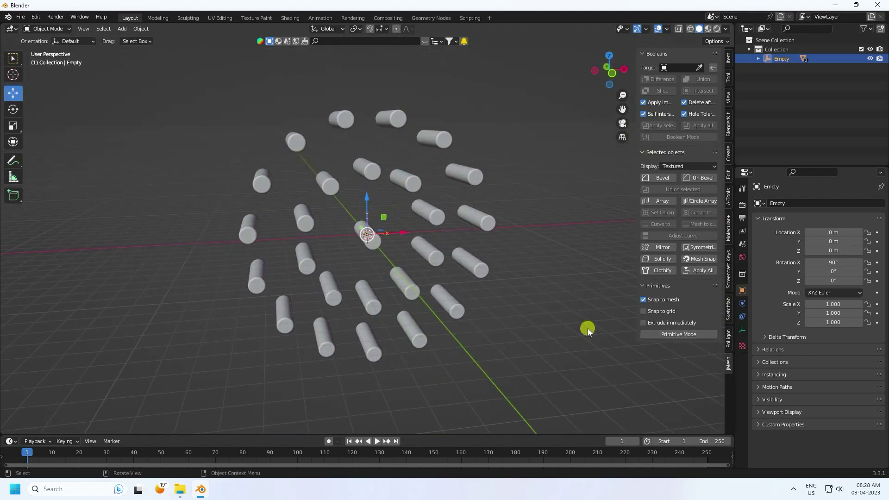
key(n)
Step: Select the outer ring, Cylinder.002, under the Empty and test rotating it
scroll(307, 210, up, 1)
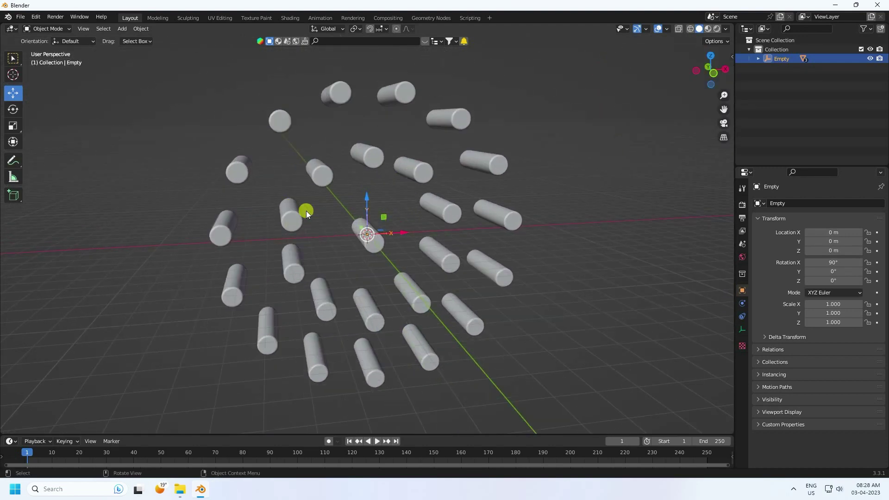
click(758, 59)
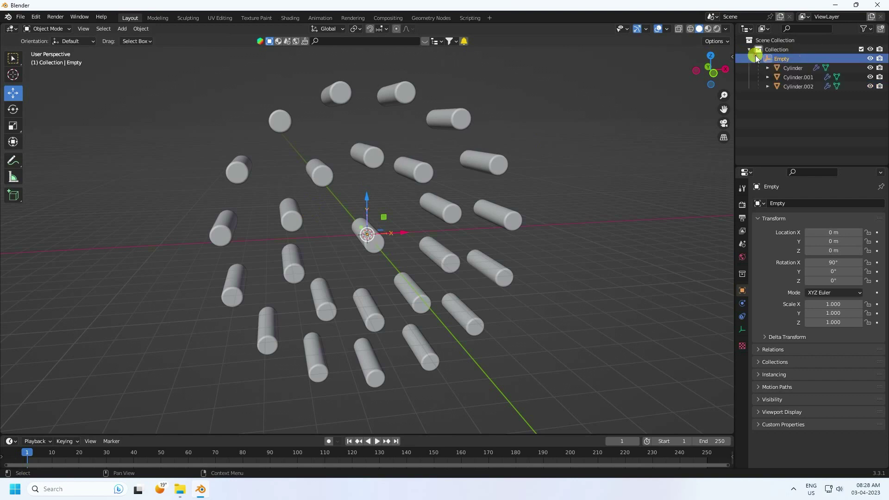
click(799, 88)
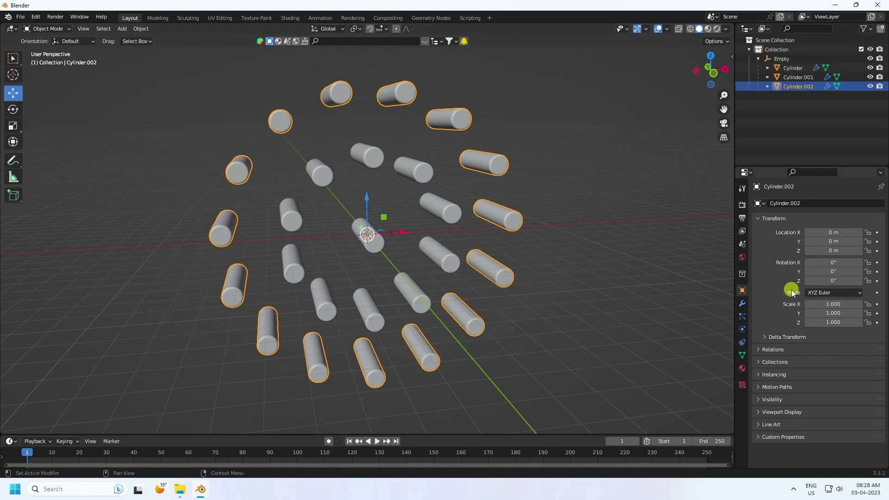
drag(828, 263, 688, 366)
key(Escape)
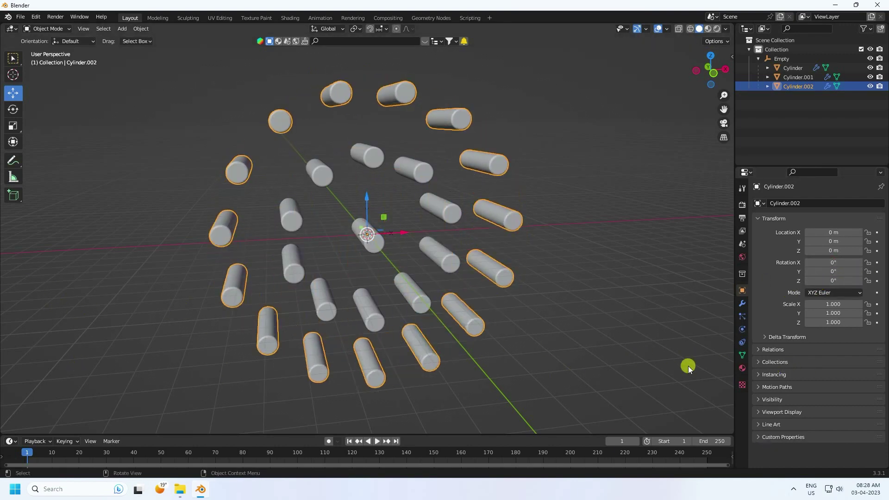
Step: Set the animation end frame to 500 and fit the timeline to 1–500
click(709, 447)
text(500)
key(Return)
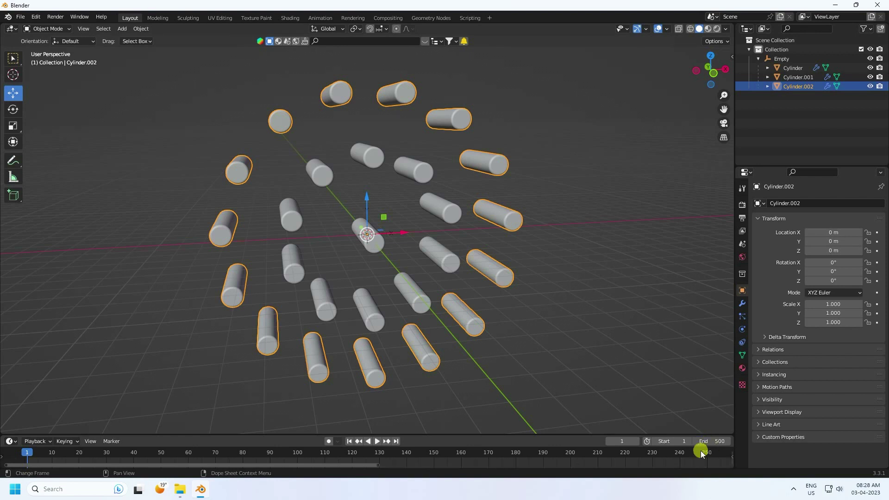
click(376, 466)
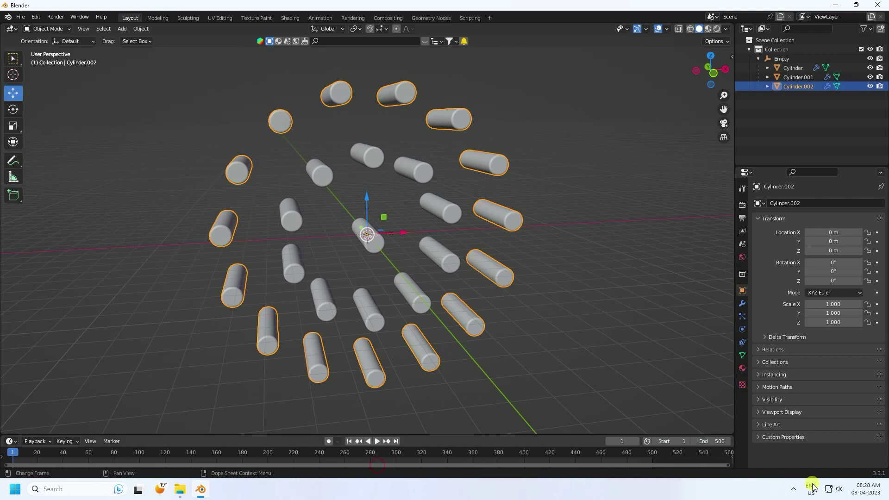
drag(471, 435, 473, 403)
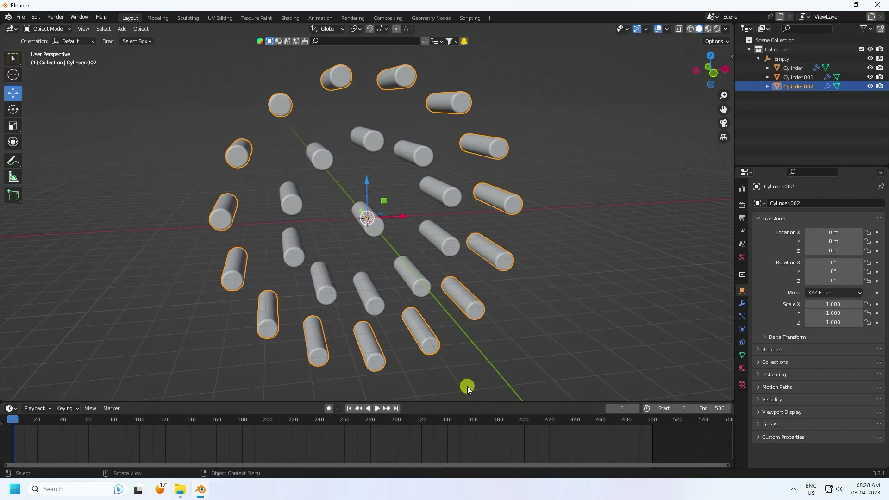
Step: Keyframe Cylinder.002's Z rotation at 0° on frame 1 and 1440° on frame 500
mouse_move(827, 276)
mouse_down()
mouse_move(821, 260)
mouse_move(79, 284)
mouse_move(822, 263)
mouse_move(832, 279)
mouse_move(127, 305)
mouse_move(836, 280)
mouse_up()
text(0)
key(Return)
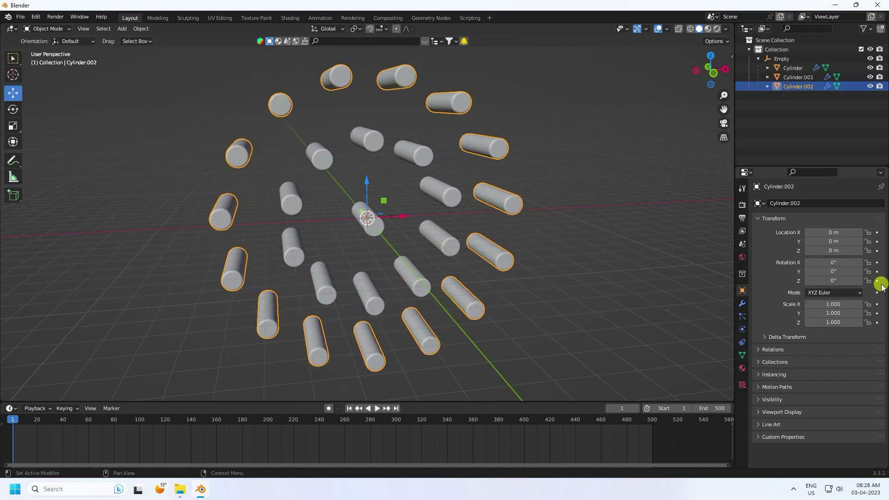
click(877, 281)
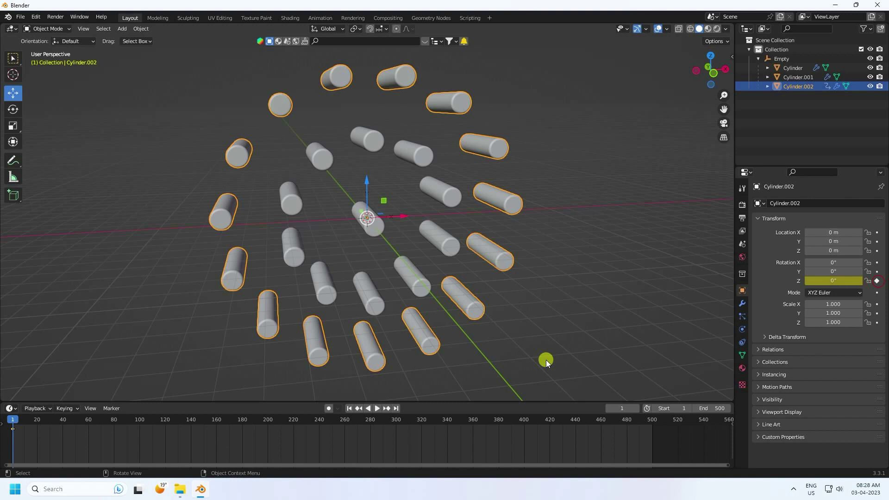
click(396, 409)
click(833, 281)
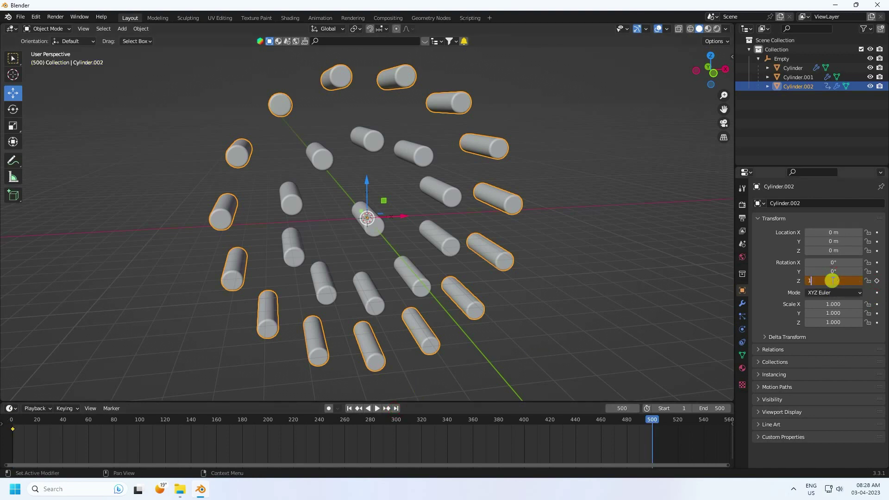
key(Return)
click(878, 281)
click(350, 409)
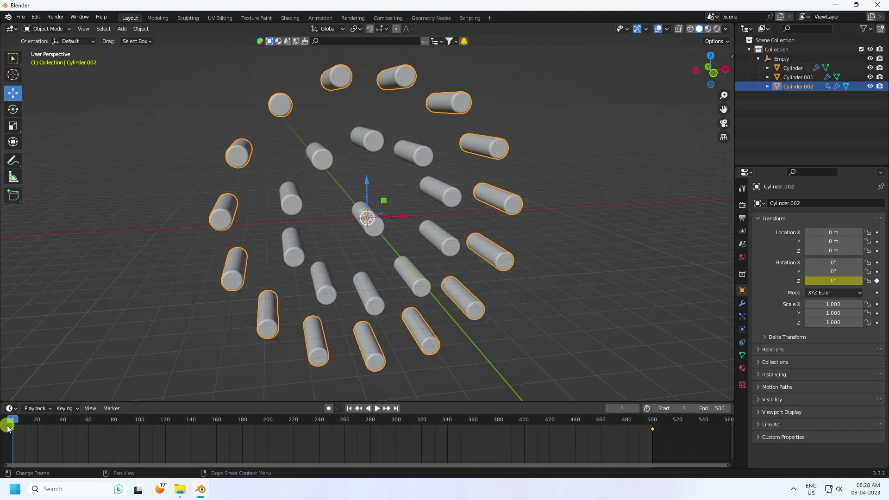
Step: Set the outer ring's rotation keyframes to Linear, preview playback to frame 500, then select Cylinder
key(t)
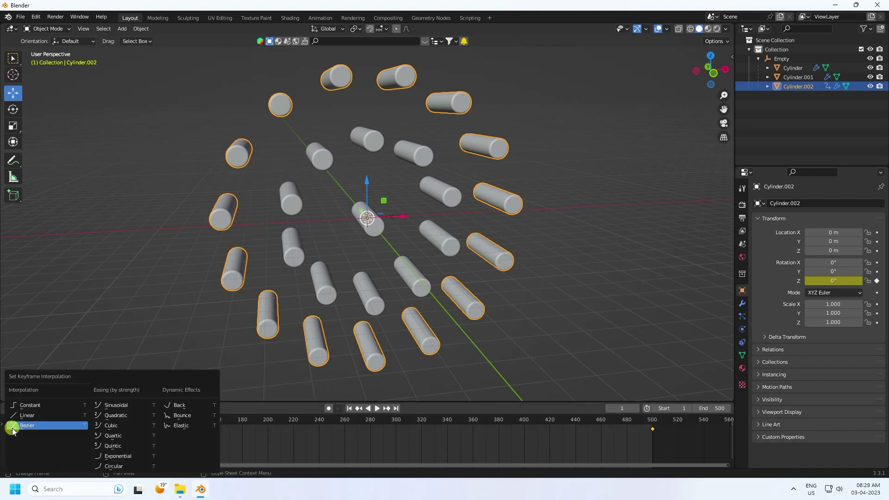
click(20, 416)
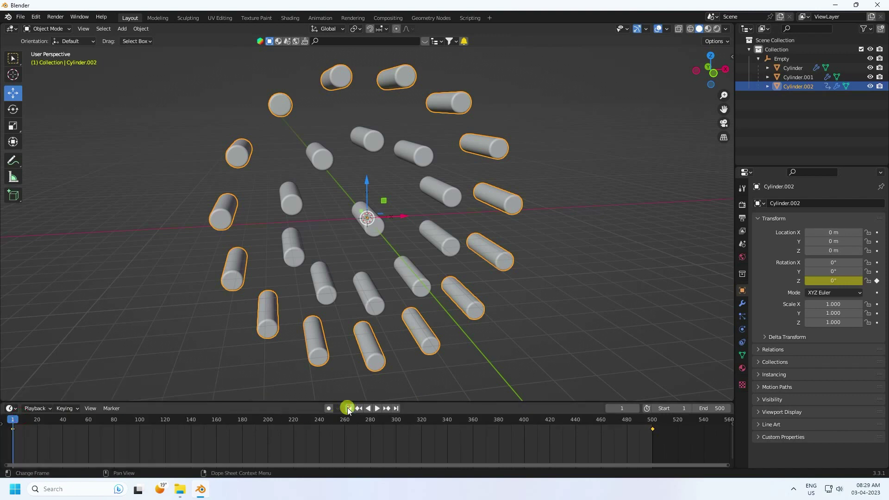
click(376, 409)
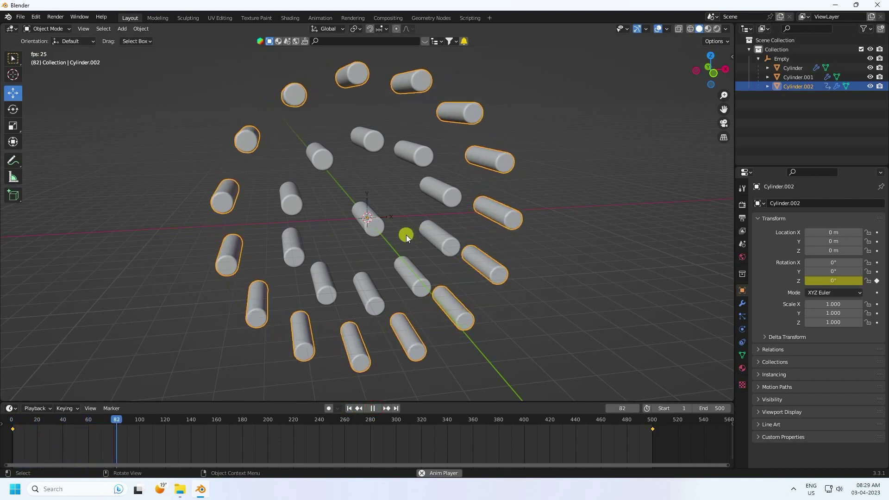
click(373, 409)
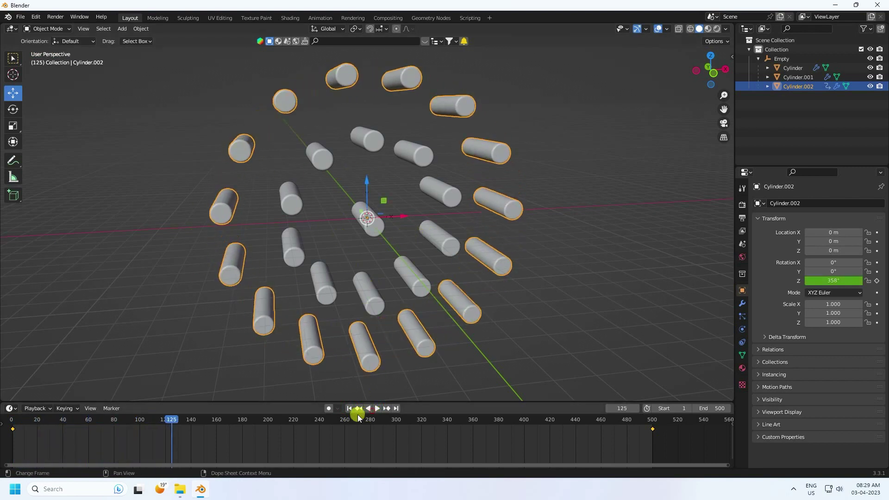
click(397, 410)
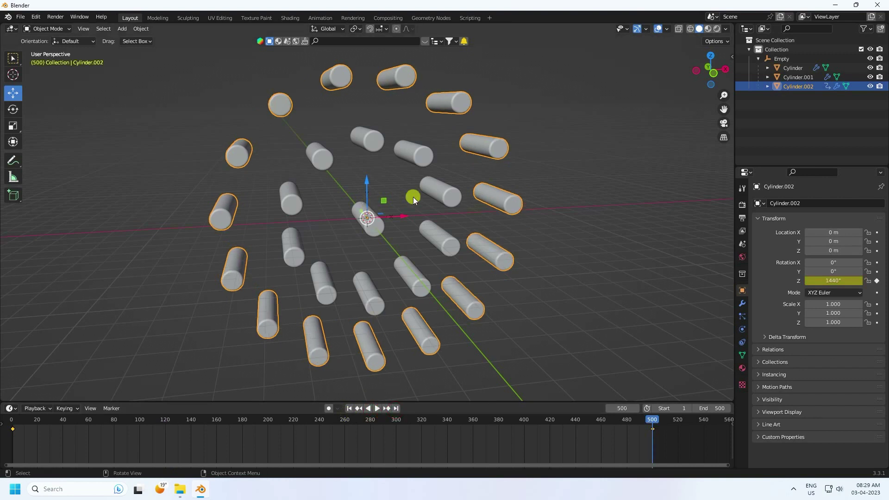
click(798, 77)
click(794, 68)
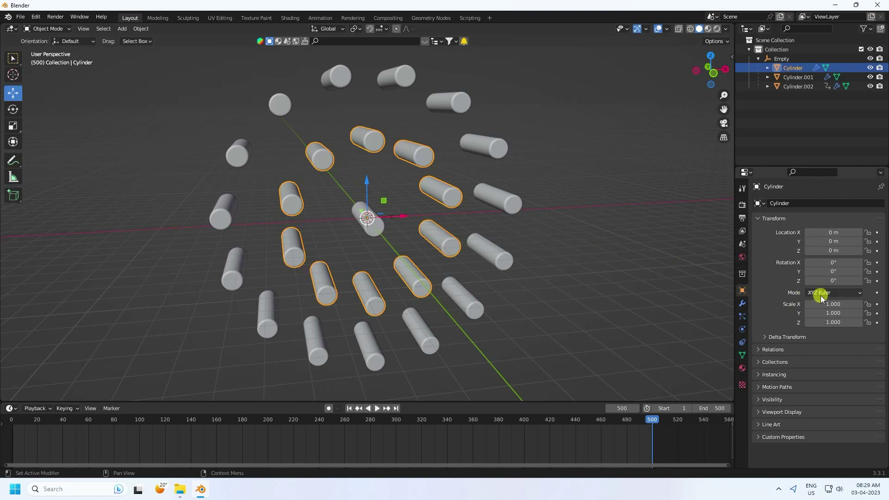
Step: Keyframe the middle ring's Z rotation at 0° on frame 1 and -1440° on frame 500, then play
mouse_move(826, 281)
mouse_down()
mouse_move(605, 298)
mouse_move(802, 312)
mouse_move(826, 281)
mouse_up()
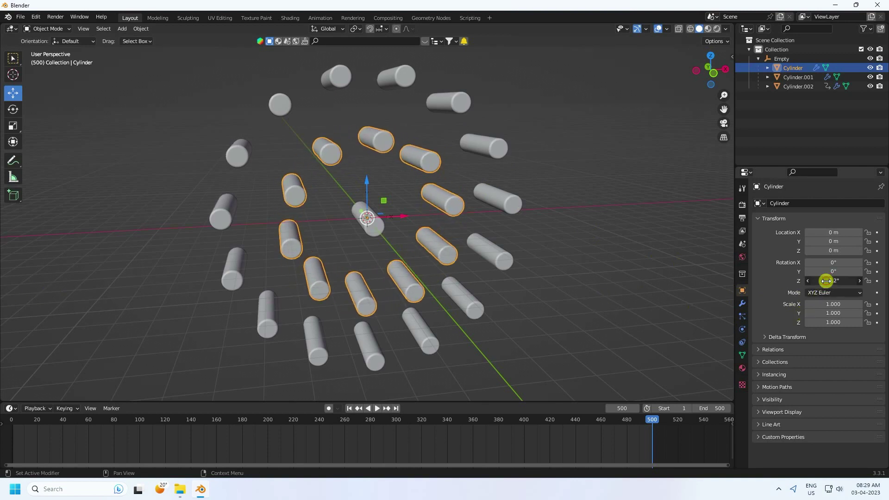
text(0)
key(Return)
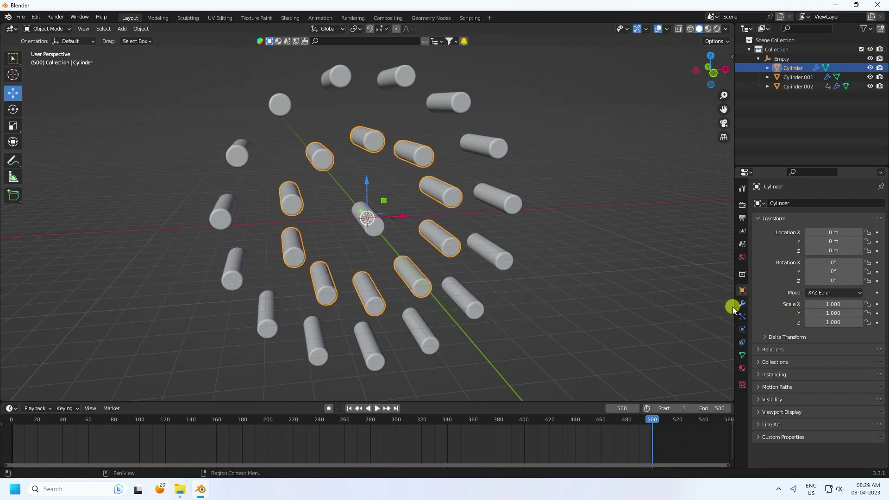
click(348, 408)
click(877, 280)
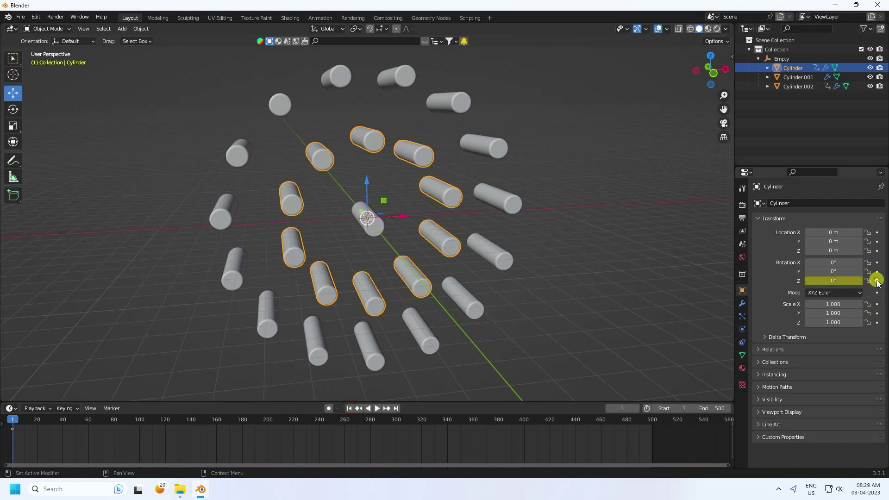
click(395, 410)
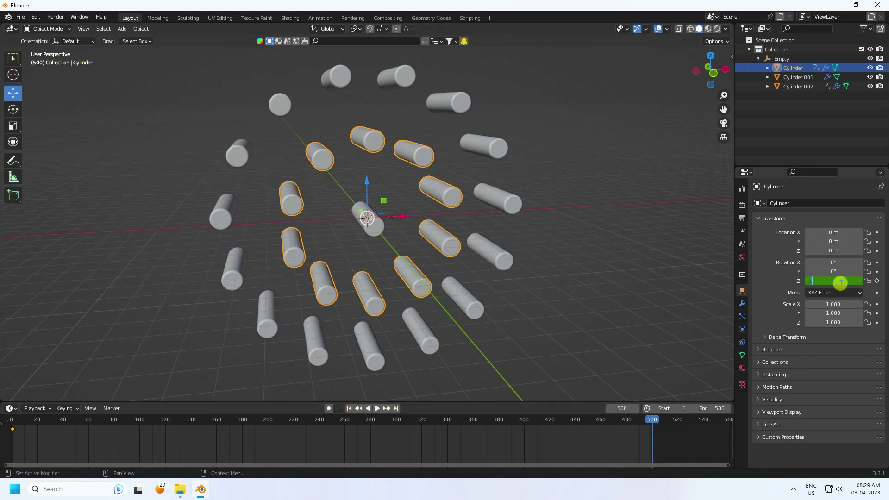
click(877, 280)
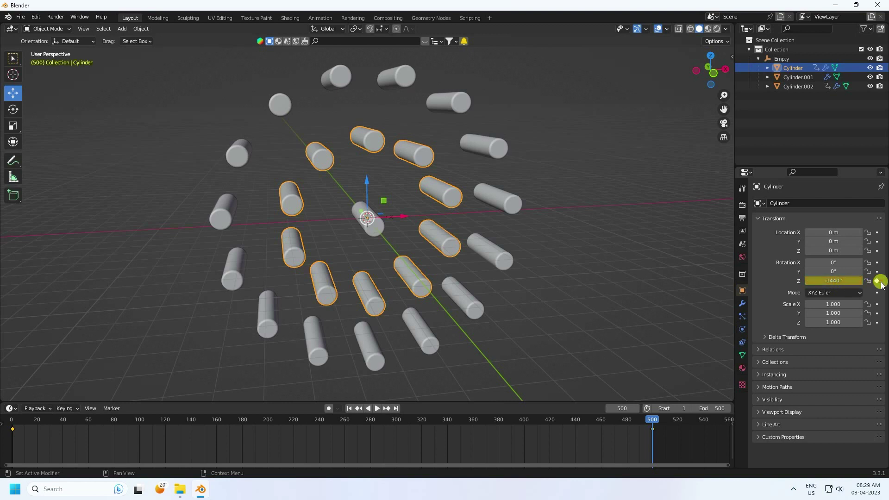
click(349, 409)
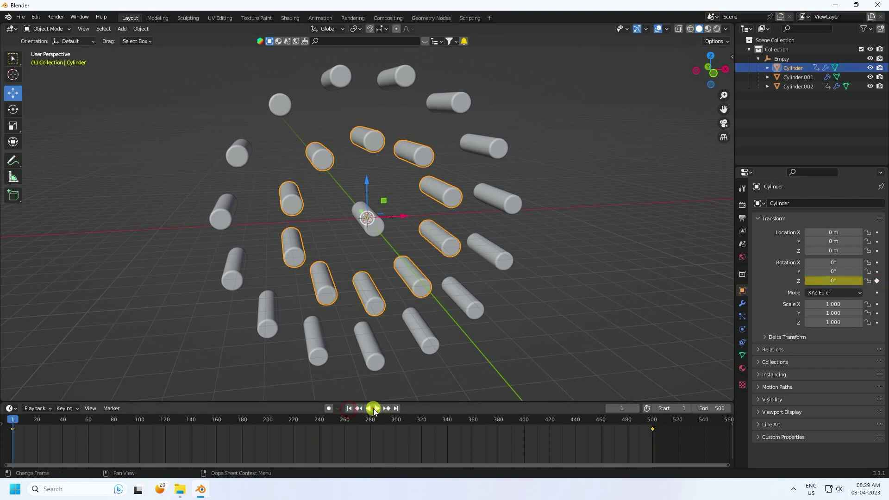
click(376, 409)
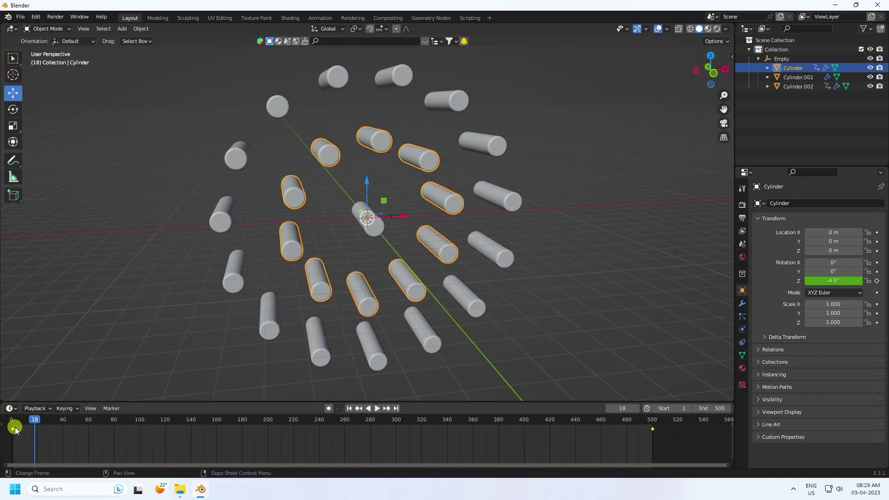
Step: Switch the middle ring's keyframes to Linear and preview both rings counter-rotating, ending at frame 1
key(t)
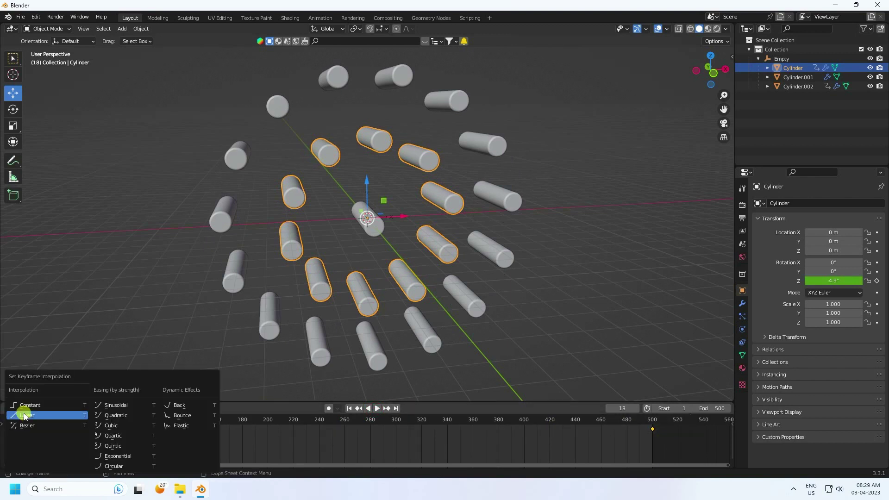
click(23, 411)
click(350, 408)
click(377, 408)
click(566, 291)
middle_drag(362, 253, 397, 290)
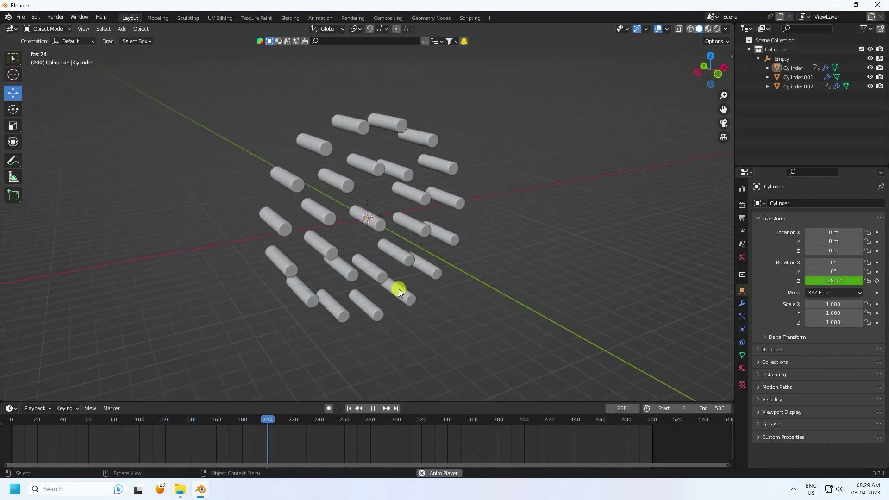
click(373, 408)
click(349, 408)
click(120, 28)
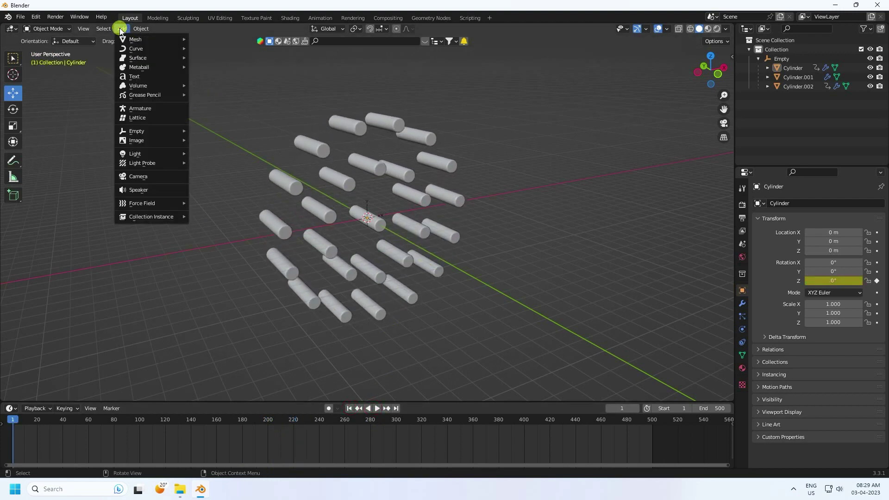
Step: Add a plane rotated 90° on X and scaled up to 39.682
mouse_move(180, 39)
click(210, 41)
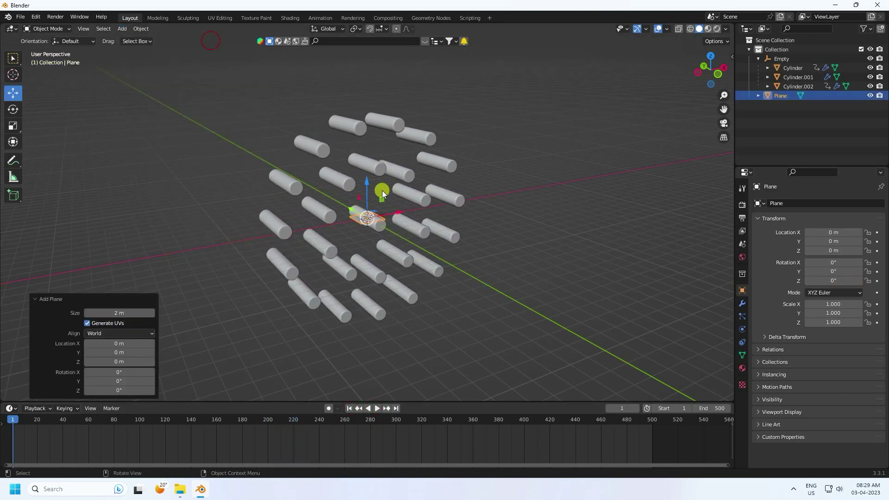
drag(124, 373, 210, 382)
drag(34, 360, 131, 371)
key(Return)
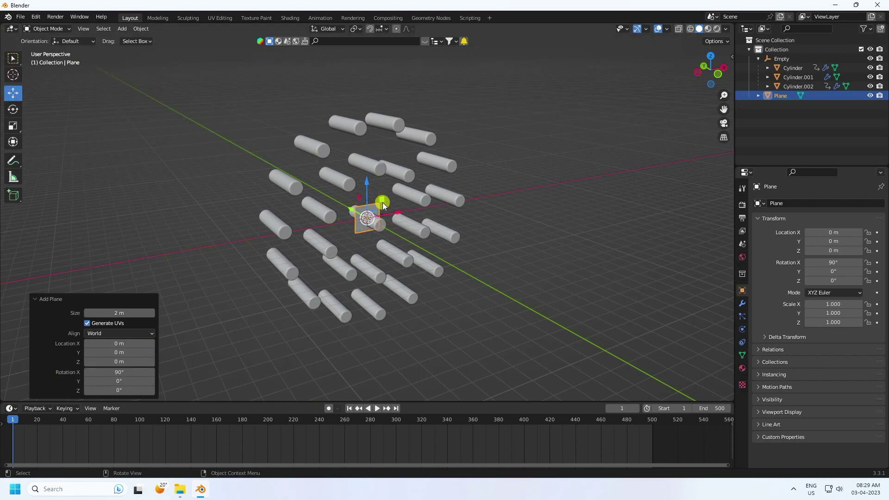
key(s)
click(537, 134)
key(s)
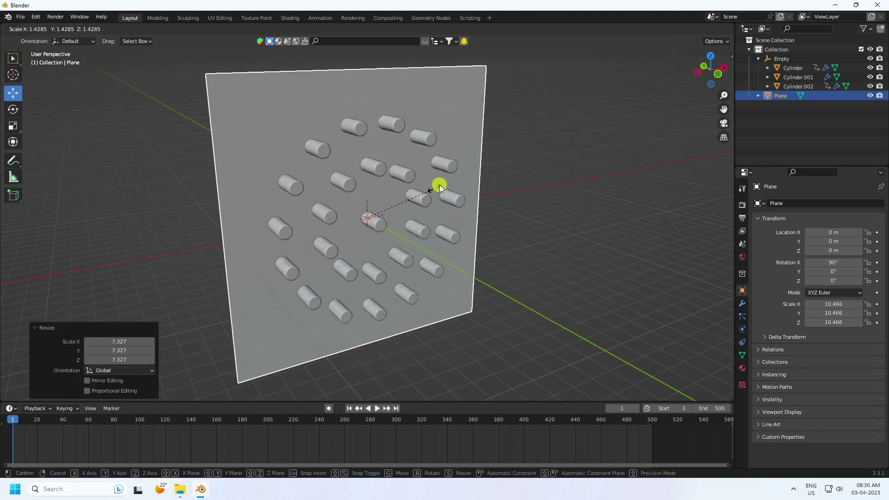
click(478, 164)
key(s)
click(498, 163)
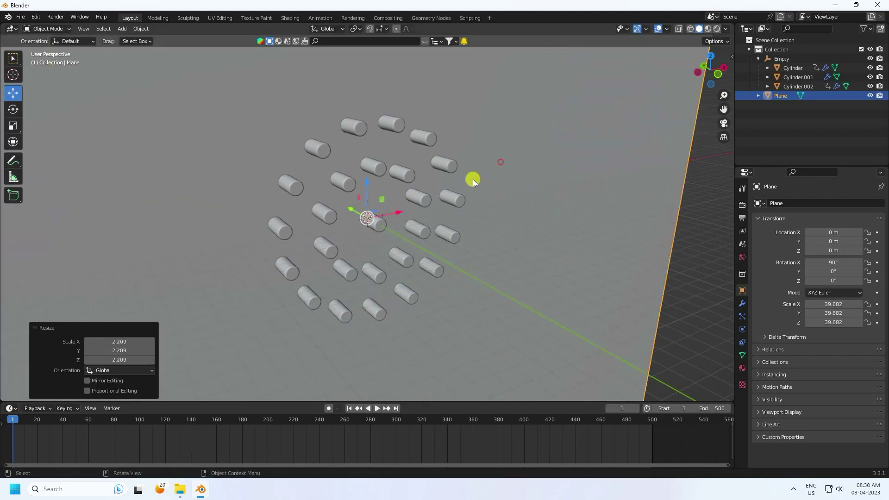
Step: Position the backdrop at Y 1.8563 m and Z -6.6777 m, then paste a copy
scroll(473, 179, down, 3)
middle_drag(430, 213, 338, 223)
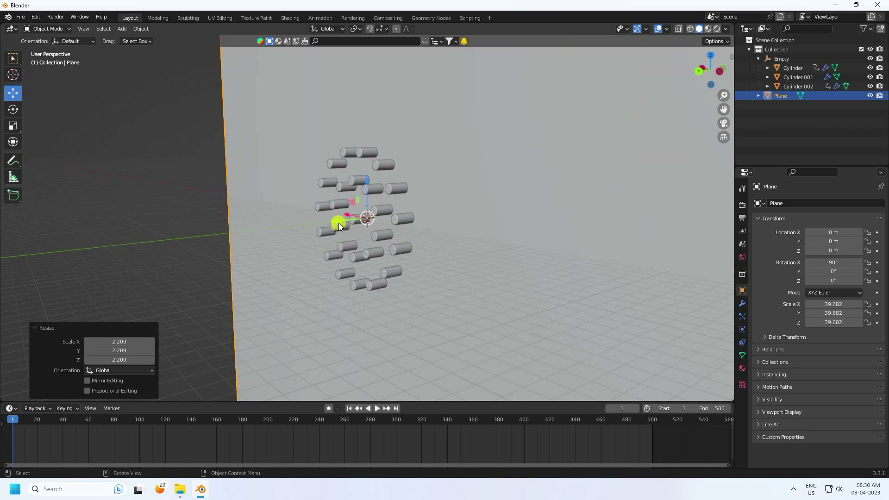
key(g)
key(y)
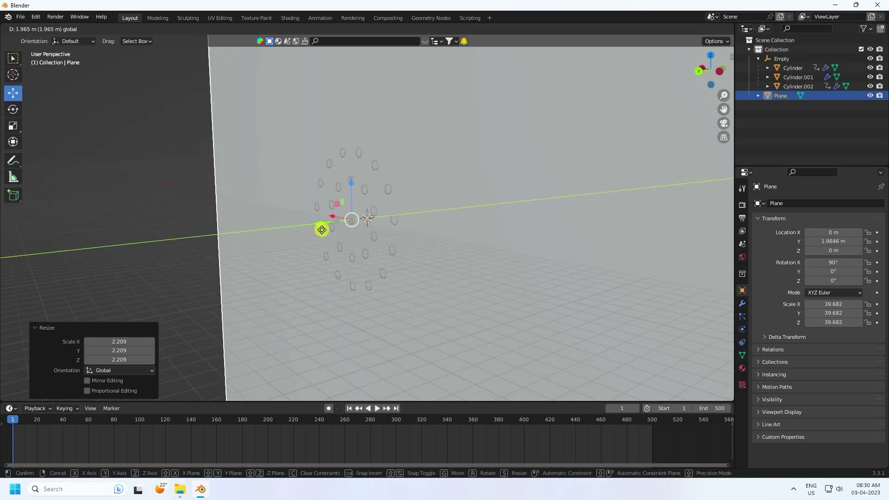
click(322, 228)
middle_drag(406, 248, 371, 242)
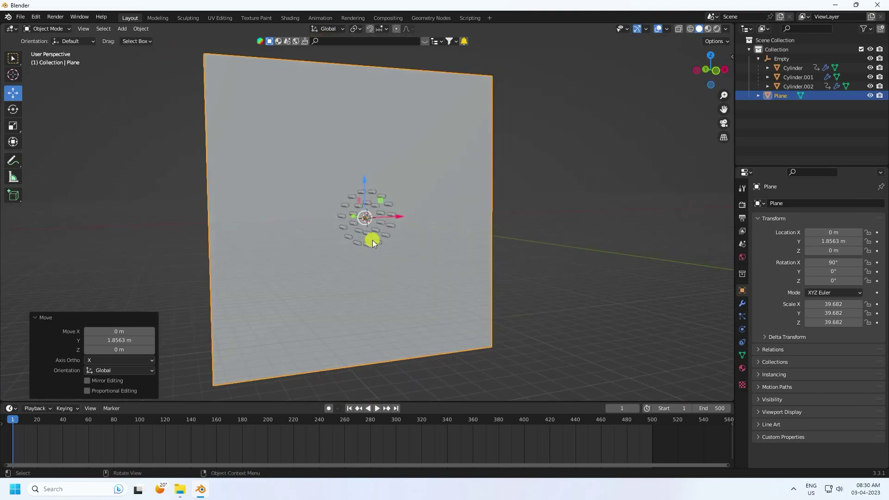
drag(365, 181, 408, 274)
key(ctrl+v)
Step: Rotate the pasted plane exactly 90° about X
click(12, 110)
drag(373, 223, 374, 251)
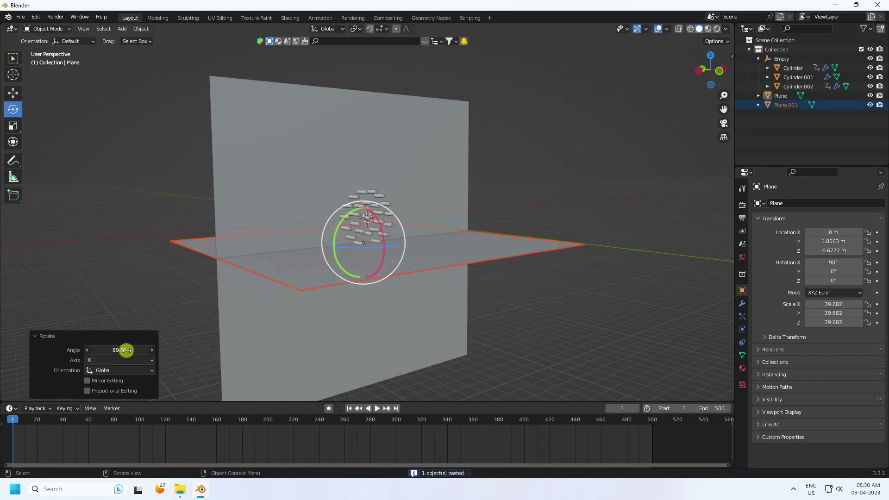
click(125, 351)
key(Return)
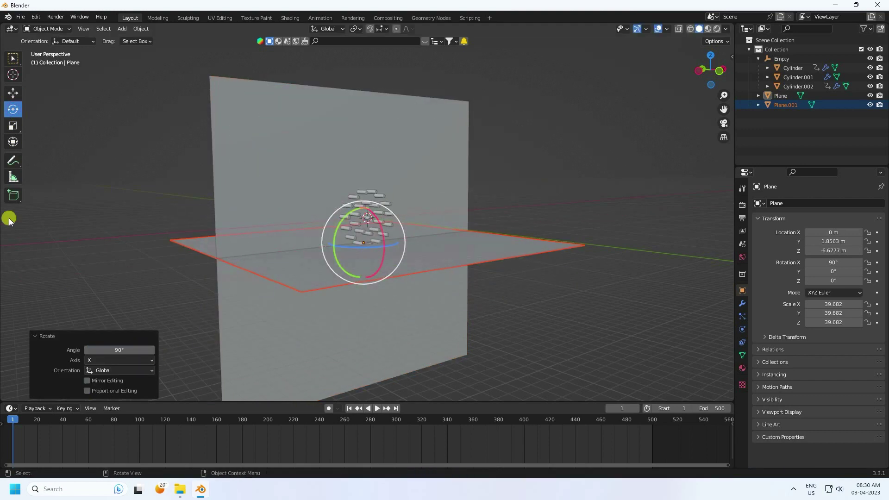
Step: Move the floor plane on Z and slide it to Y -12.729 m to meet the wall
click(13, 94)
scroll(453, 269, up, 2)
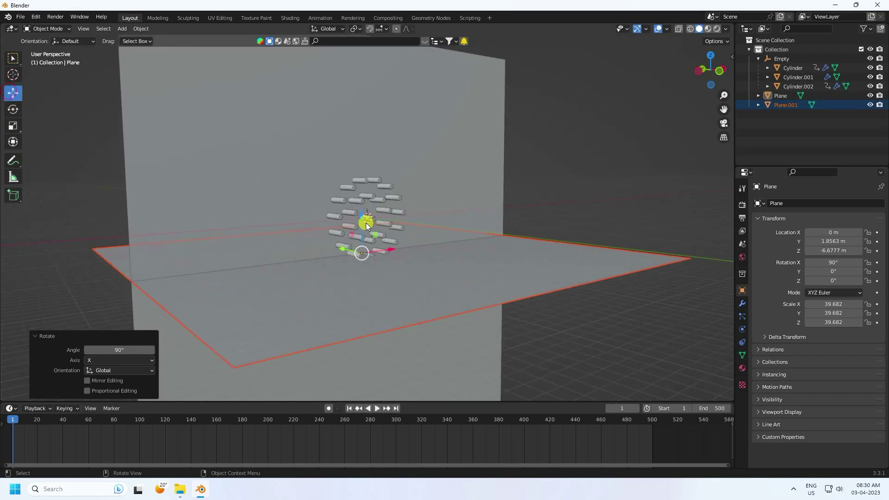
drag(358, 215, 367, 304)
middle_drag(366, 303, 420, 298)
drag(359, 304, 364, 248)
middle_drag(425, 260, 390, 296)
drag(321, 277, 549, 203)
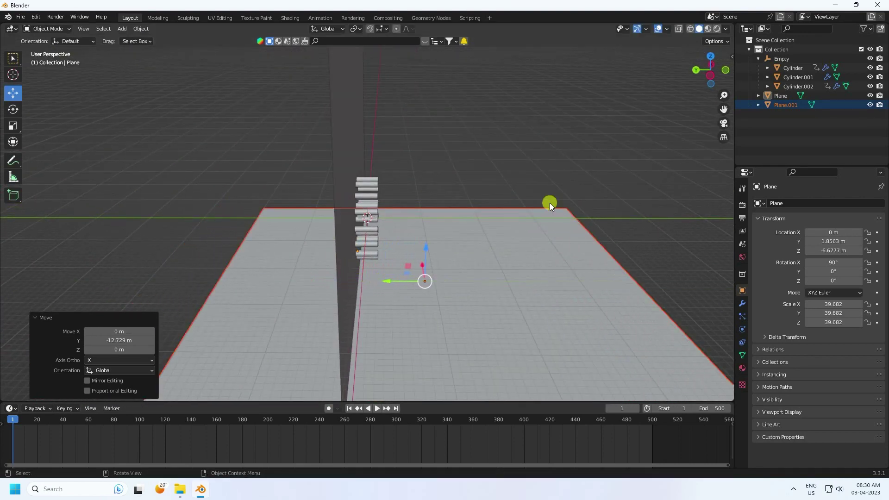
Step: Box-select the wall and floor and shift both 9.48 m along X
click(560, 160)
middle_drag(502, 269, 360, 235)
scroll(221, 301, down, 5)
drag(106, 229, 193, 309)
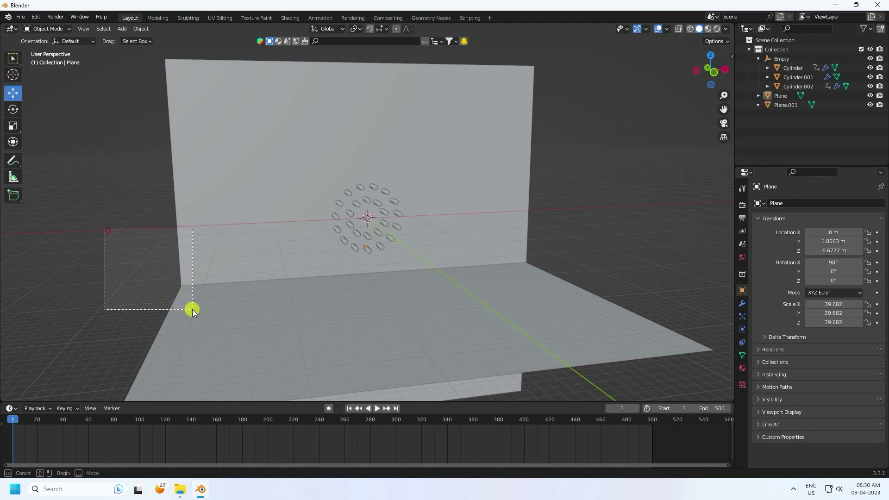
drag(408, 265, 455, 266)
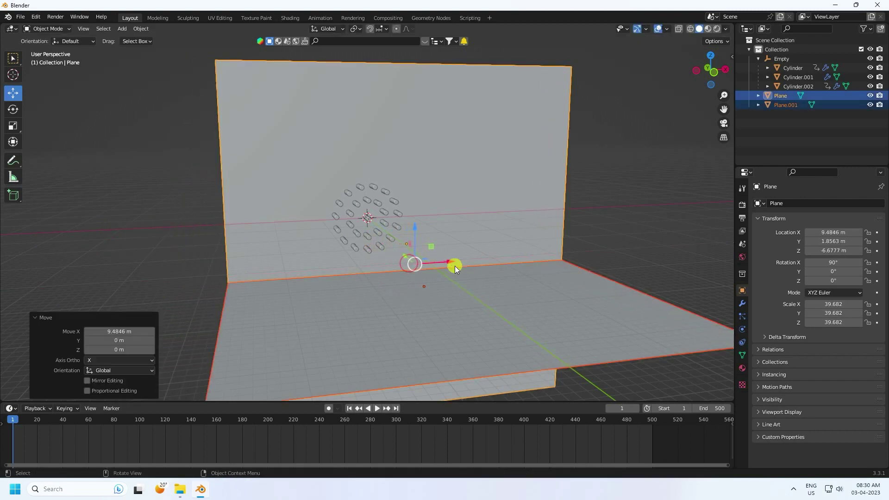
scroll(398, 182, up, 2)
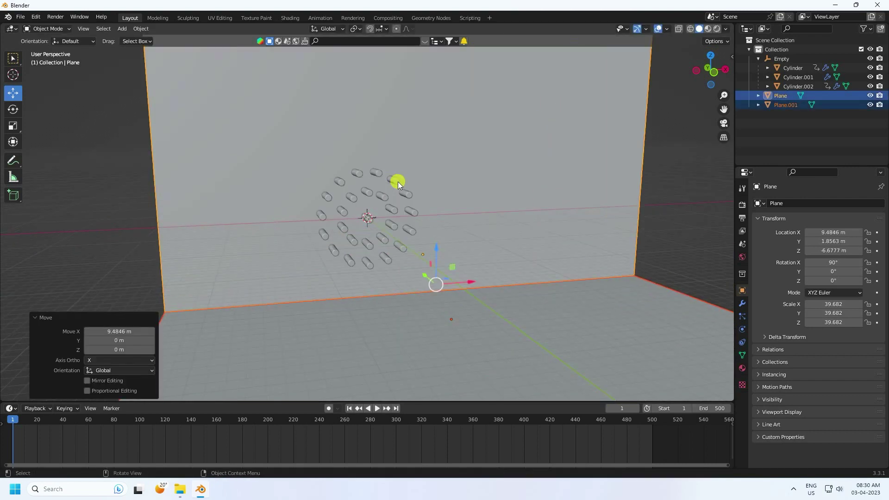
Step: Add a UV sphere with 64 segments
click(122, 29)
mouse_move(148, 40)
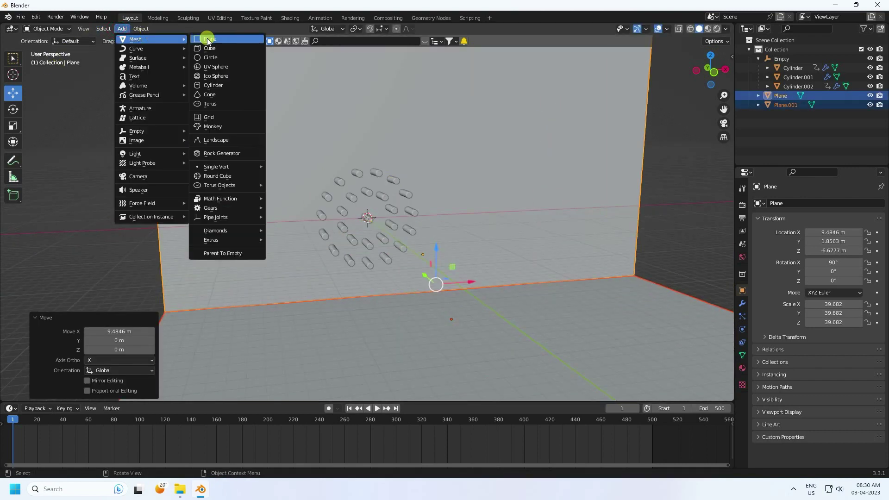
click(219, 69)
scroll(424, 187, up, 4)
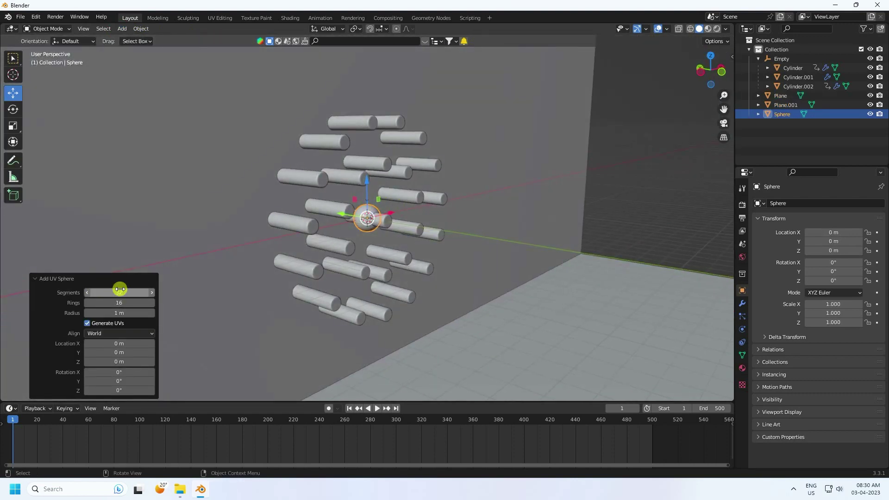
click(119, 289)
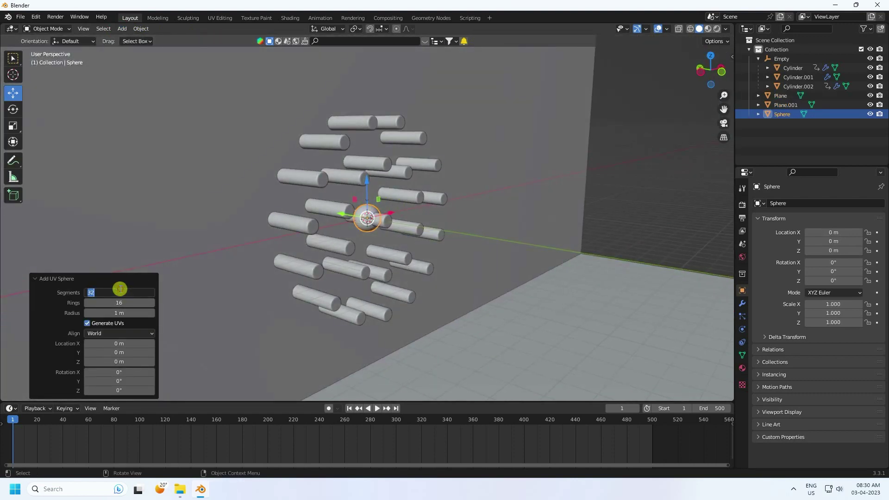
key(Return)
Step: Raise the sphere above the cylinders and give it smooth shading
middle_drag(411, 190, 377, 189)
drag(366, 180, 368, 88)
right_click(363, 112)
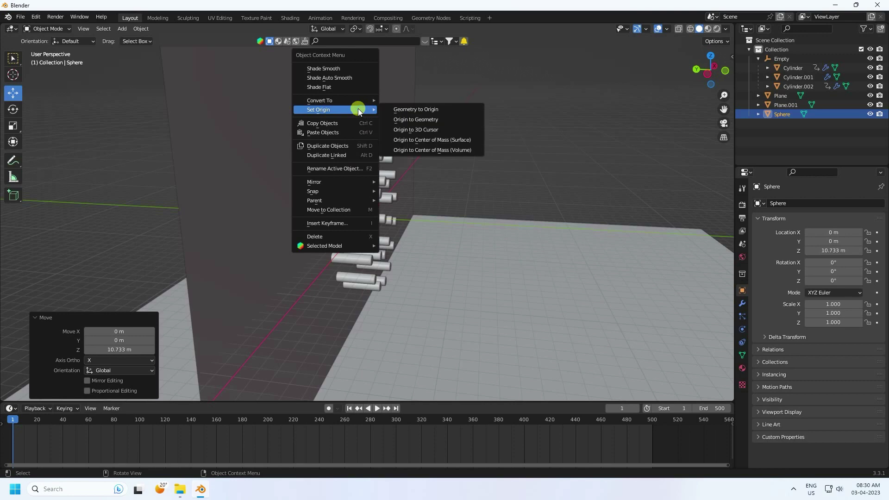
click(328, 65)
Step: Lift the sphere further until it sits at Z 12.592 m
click(582, 142)
middle_drag(410, 204, 364, 135)
click(365, 118)
mouse_move(365, 118)
mouse_down()
mouse_move(364, 74)
mouse_move(365, 112)
mouse_up()
middle_drag(390, 189, 354, 165)
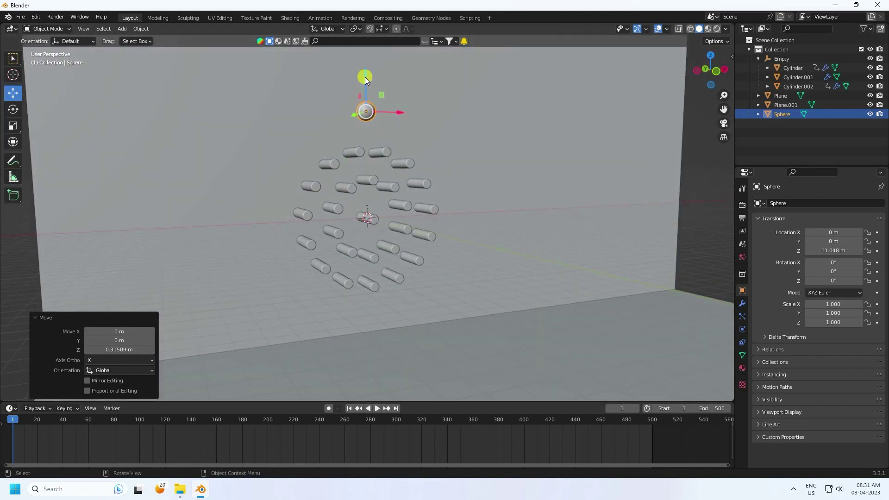
drag(365, 76, 366, 59)
middle_drag(362, 147, 408, 153)
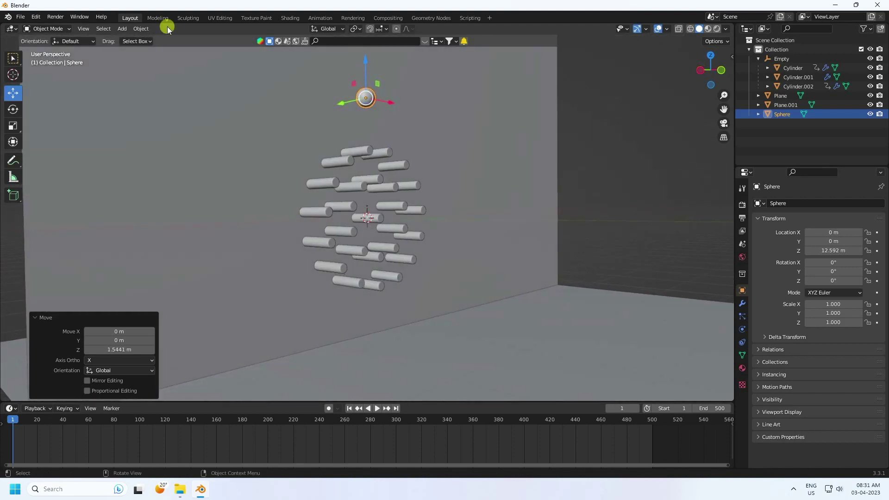
Step: Add a cube and scale it up in three passes to 13.912
click(125, 29)
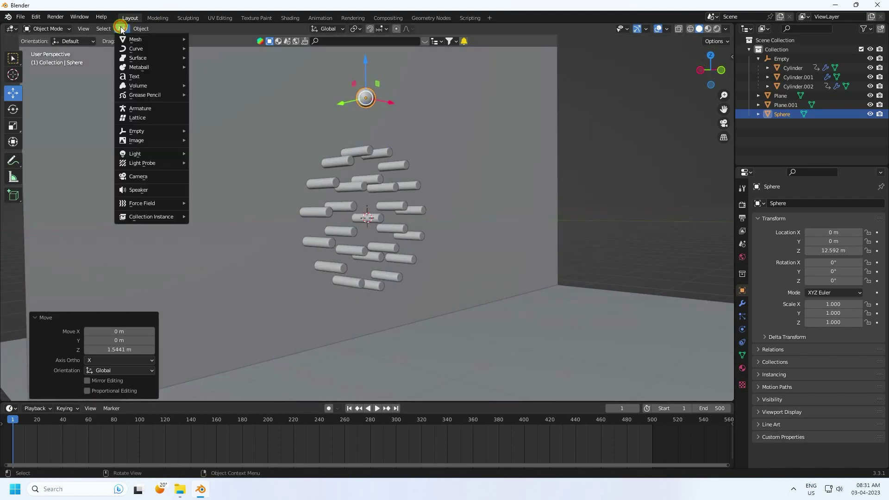
mouse_move(153, 40)
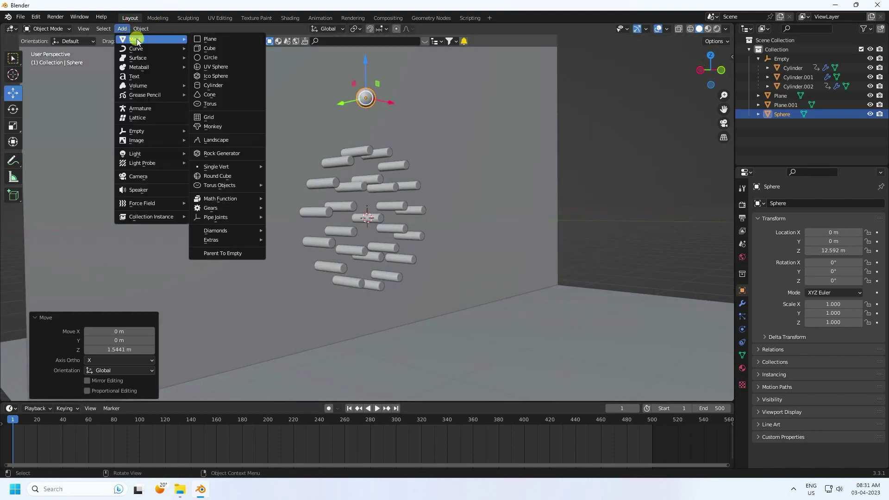
click(215, 50)
scroll(435, 215, down, 5)
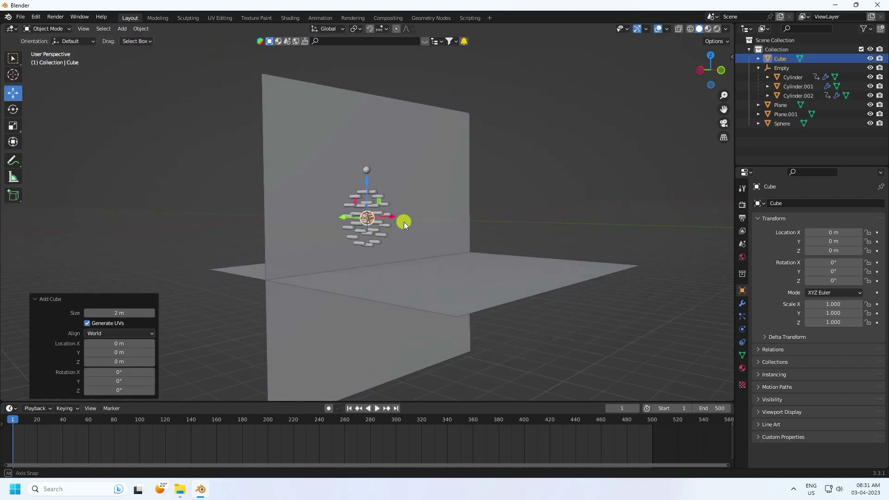
middle_drag(404, 222, 398, 229)
key(s)
click(575, 144)
key(s)
click(590, 147)
key(s)
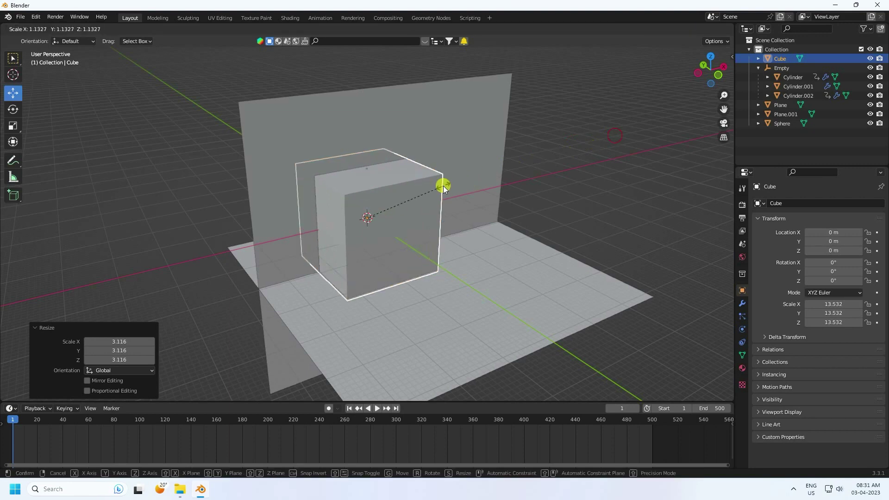
click(449, 184)
Step: Switch to wireframe shading and move the cube to Y -8.4771 m
middle_drag(451, 224, 635, 38)
click(689, 29)
mouse_move(467, 104)
middle_down()
mouse_move(248, 181)
mouse_move(360, 209)
mouse_move(434, 207)
mouse_move(328, 211)
middle_up()
drag(329, 219, 386, 222)
middle_drag(386, 222, 672, 71)
mouse_move(546, 131)
middle_down()
mouse_move(519, 159)
mouse_move(519, 148)
middle_up()
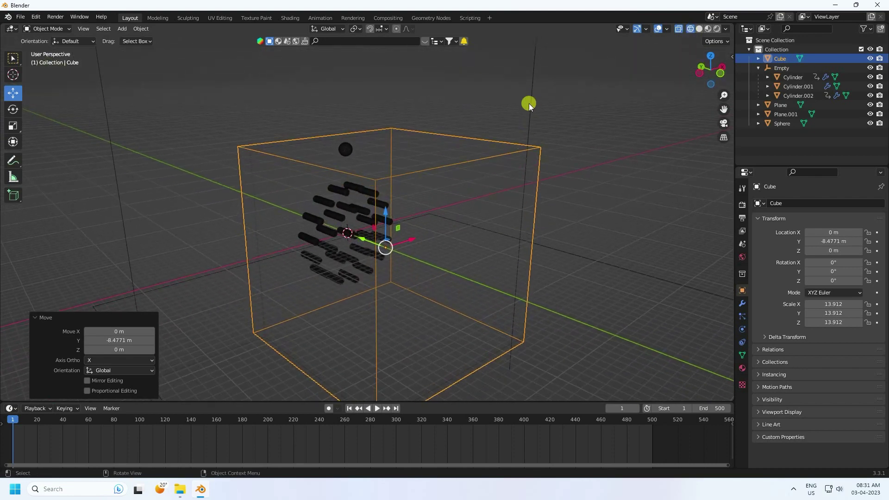
scroll(490, 162, down, 4)
scroll(490, 162, up, 2)
Step: Make the back-wall plane a fluid Effector with surface thickness 1
click(488, 117)
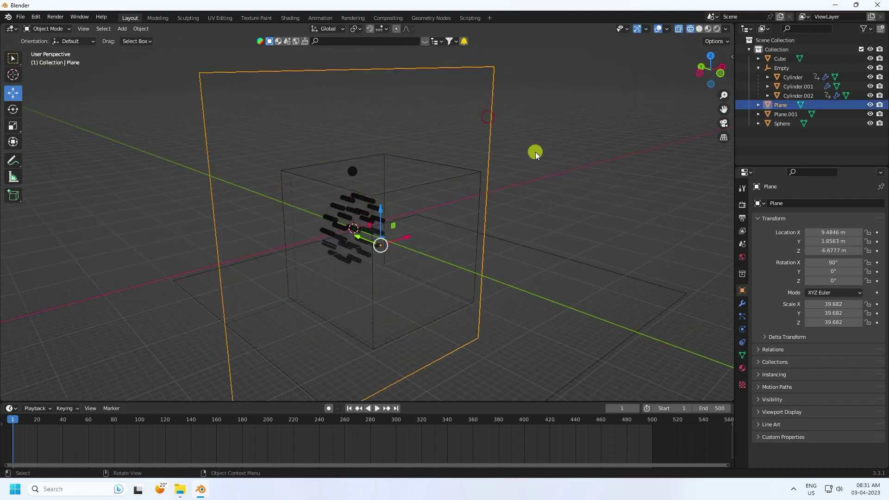
click(742, 304)
click(741, 315)
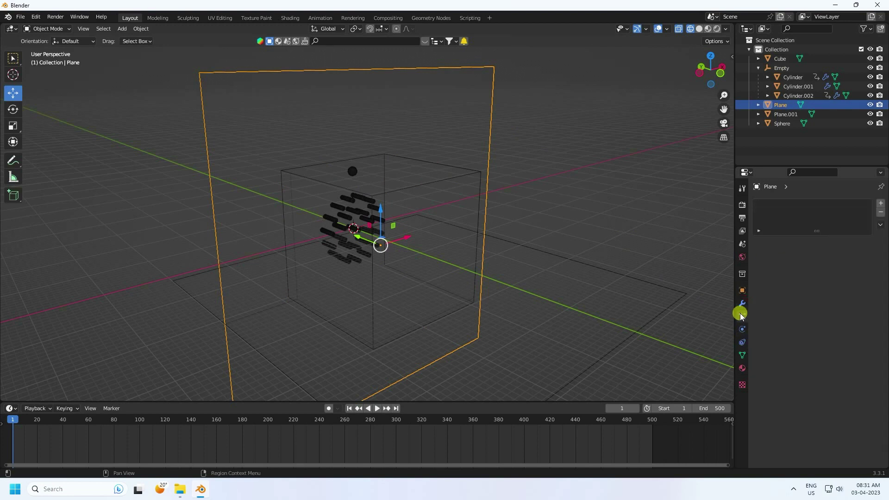
click(743, 328)
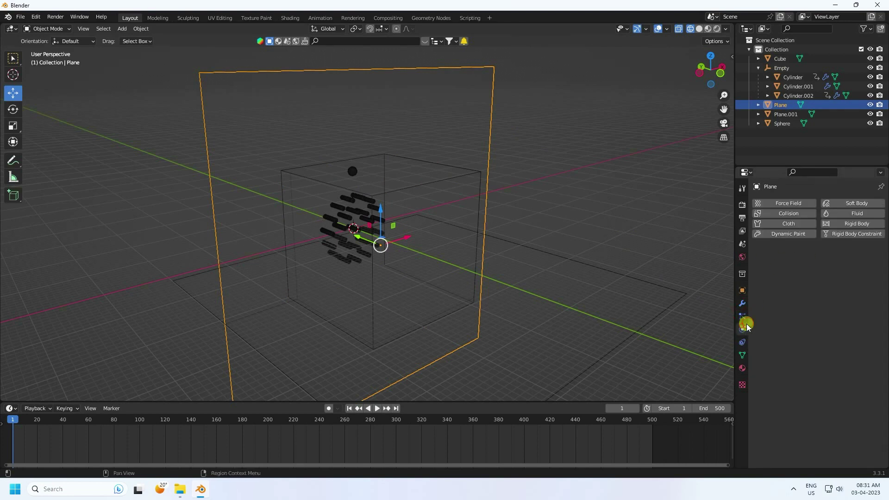
click(846, 213)
click(817, 263)
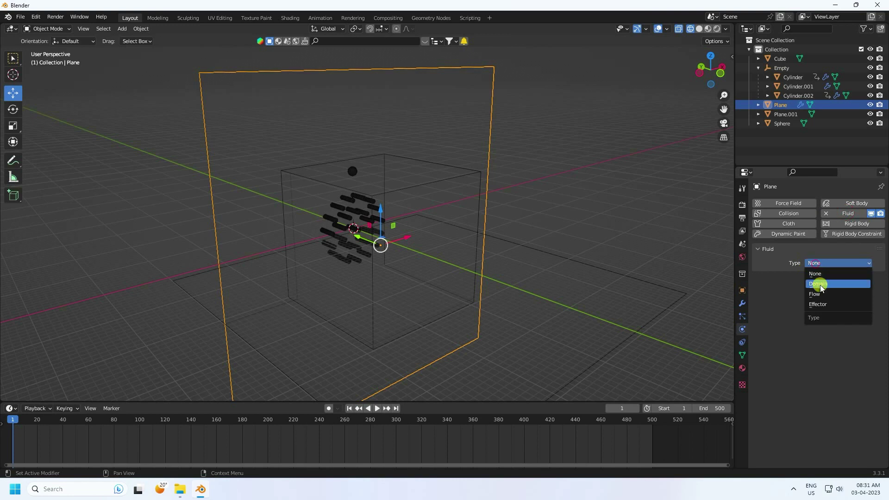
click(823, 305)
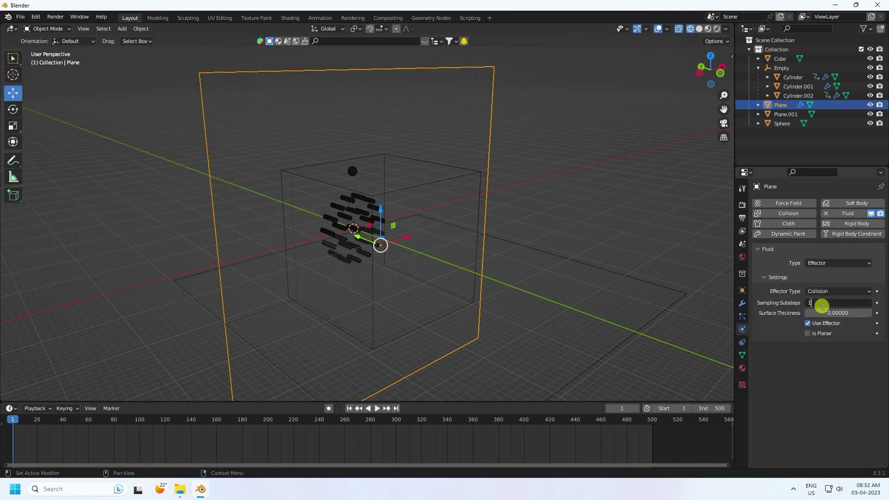
click(831, 313)
text(1)
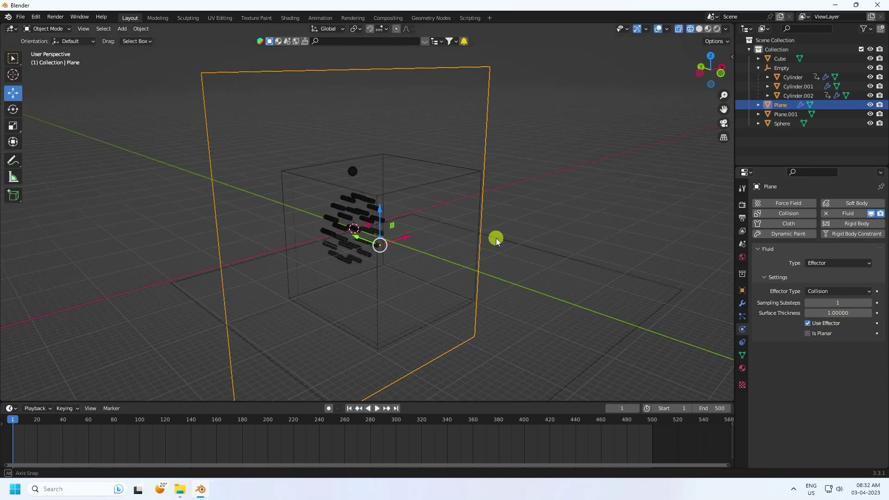
Step: Make the floor plane a fluid Effector with surface thickness 1
click(521, 249)
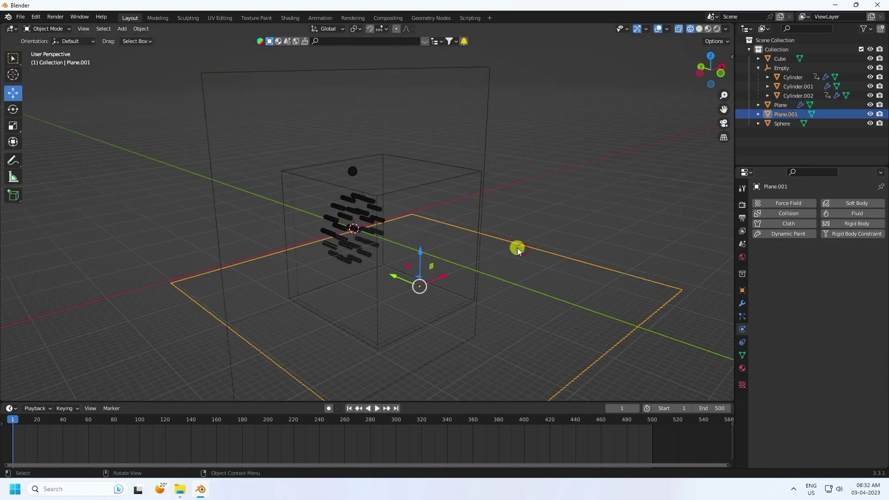
click(847, 214)
click(829, 263)
click(819, 302)
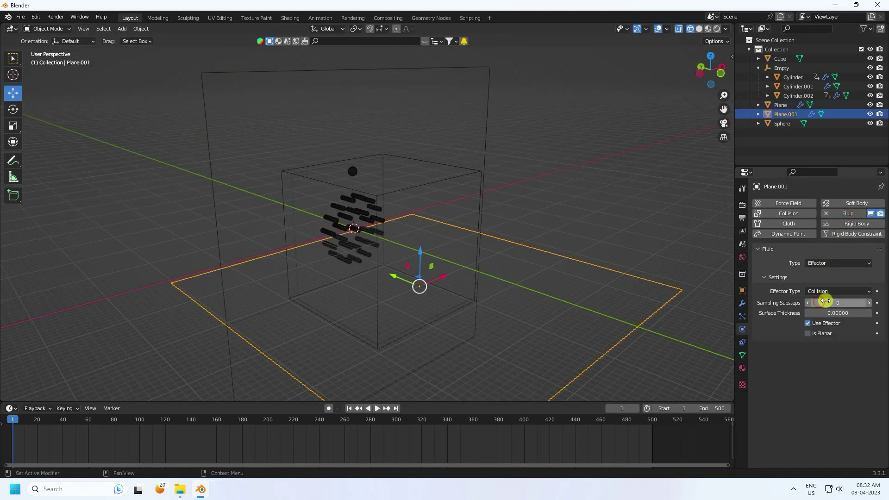
text(1)
click(817, 318)
text(1)
key(Return)
scroll(335, 196, up, 5)
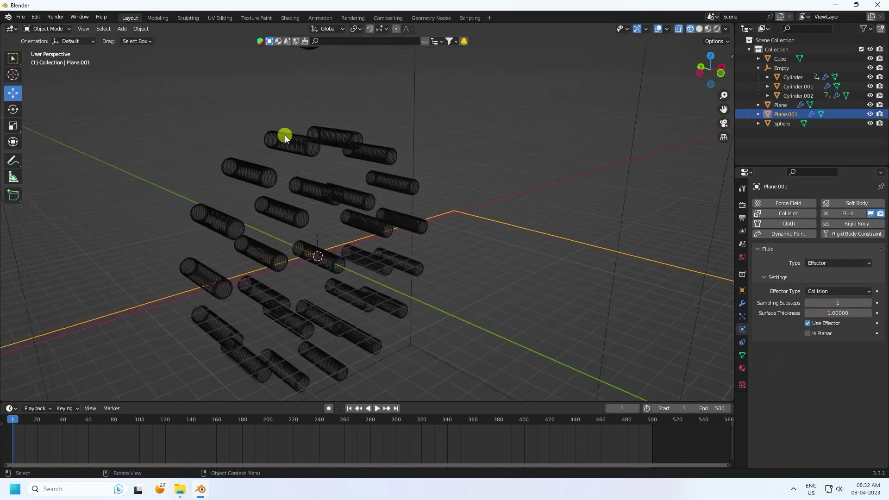
scroll(285, 135, up, 3)
Step: Make Cylinder.002 a fluid Effector with a surface thickness of 1
click(292, 125)
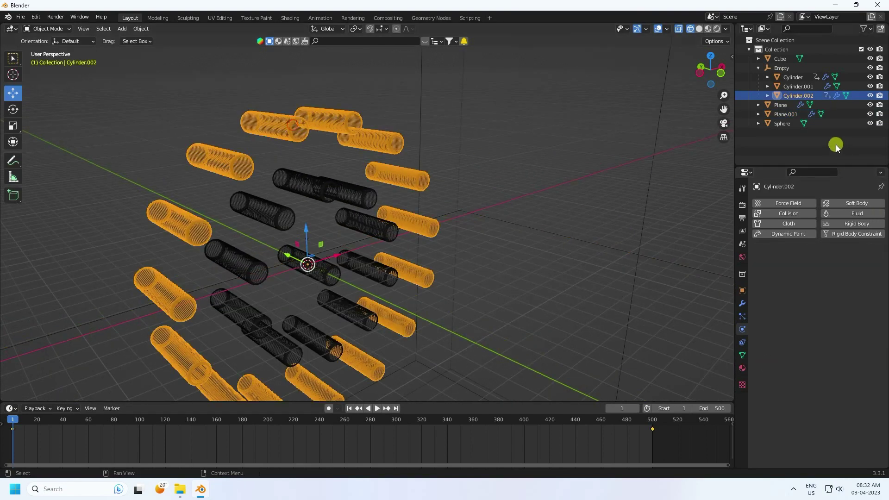
click(852, 214)
click(826, 263)
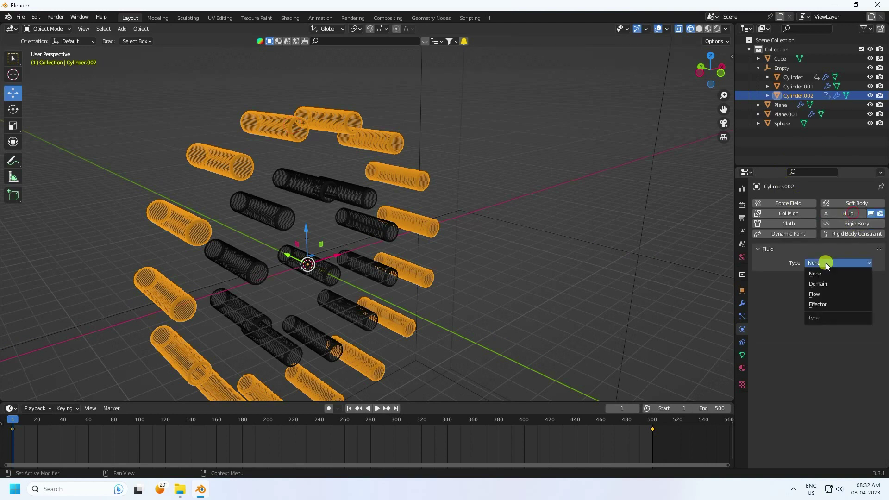
click(822, 306)
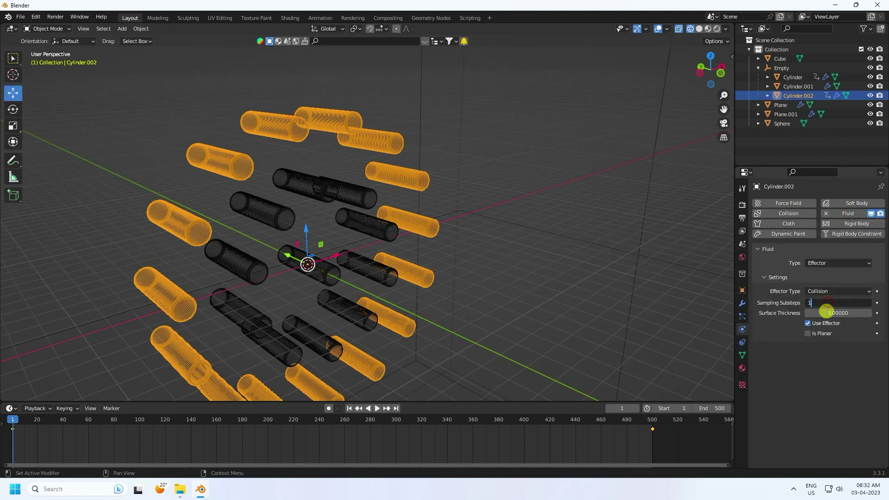
click(827, 312)
text(1)
key(Return)
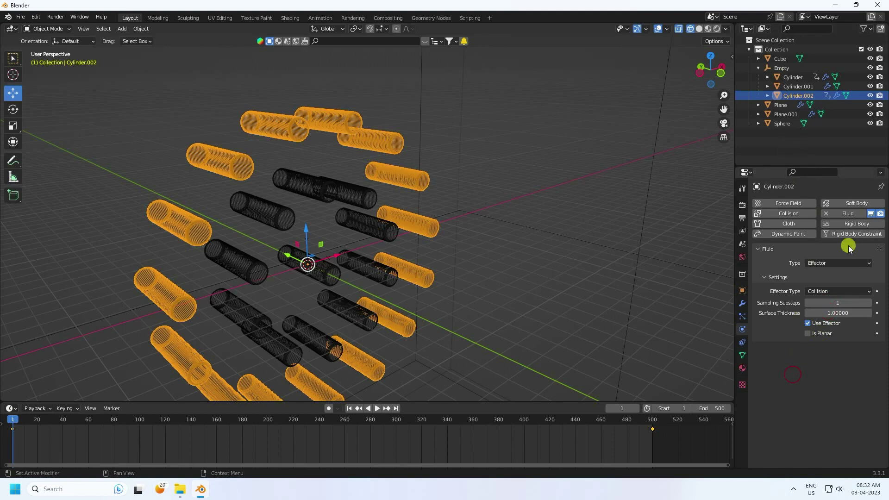
Step: Make Cylinder and Cylinder.001 fluid Effectors, giving Cylinder.001 surface thickness 1
click(360, 199)
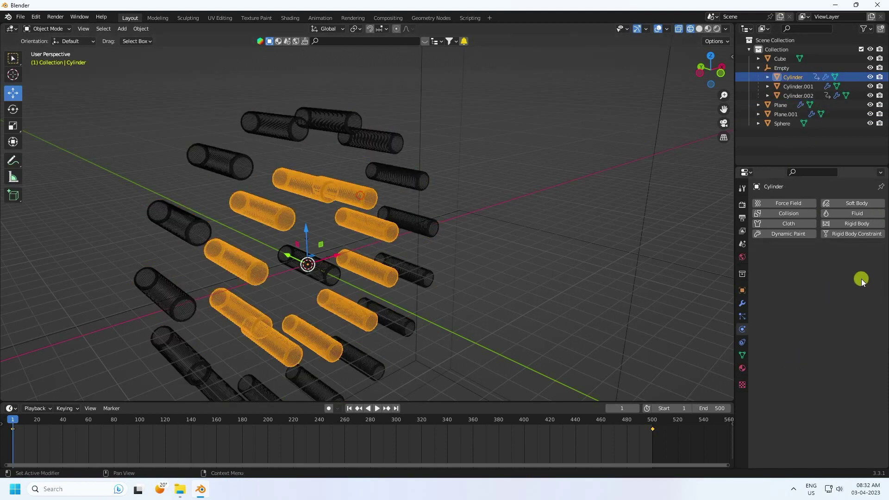
click(842, 213)
click(831, 263)
click(820, 304)
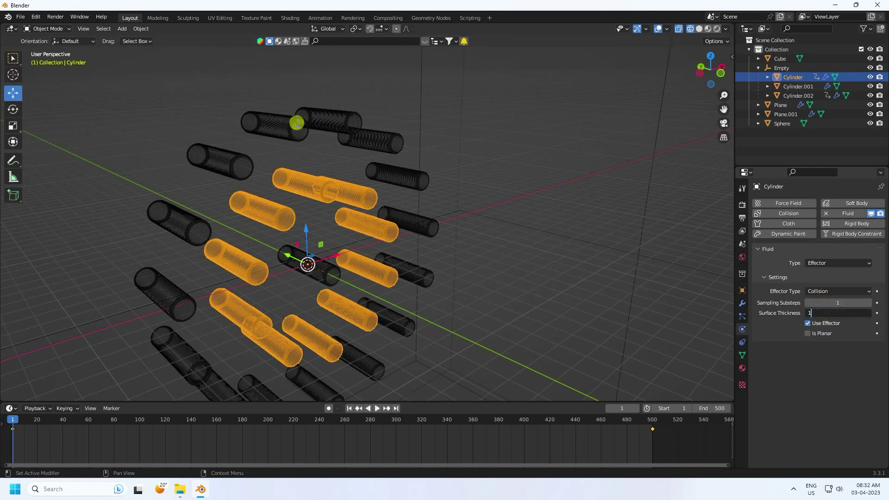
click(285, 256)
click(842, 213)
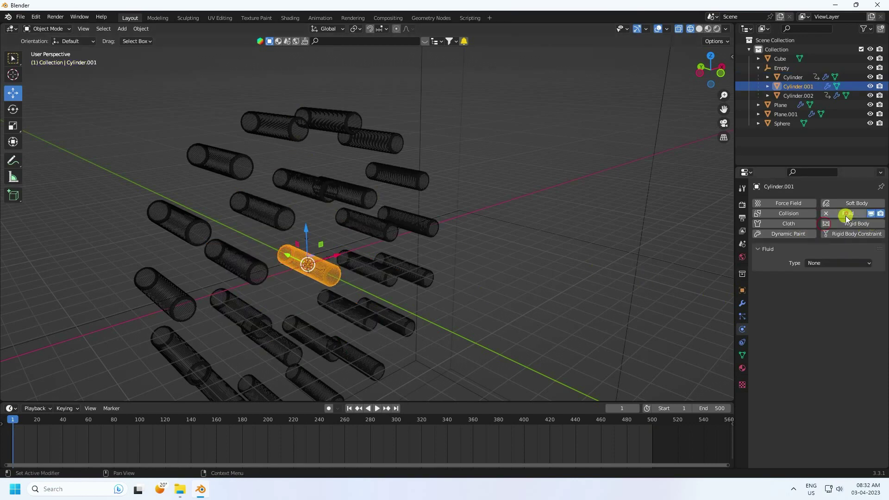
click(815, 263)
click(819, 304)
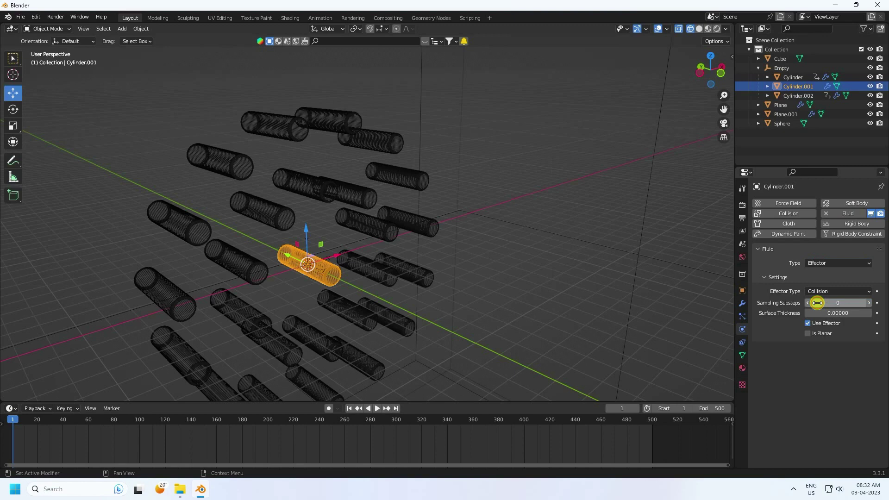
click(825, 313)
text(1)
key(Return)
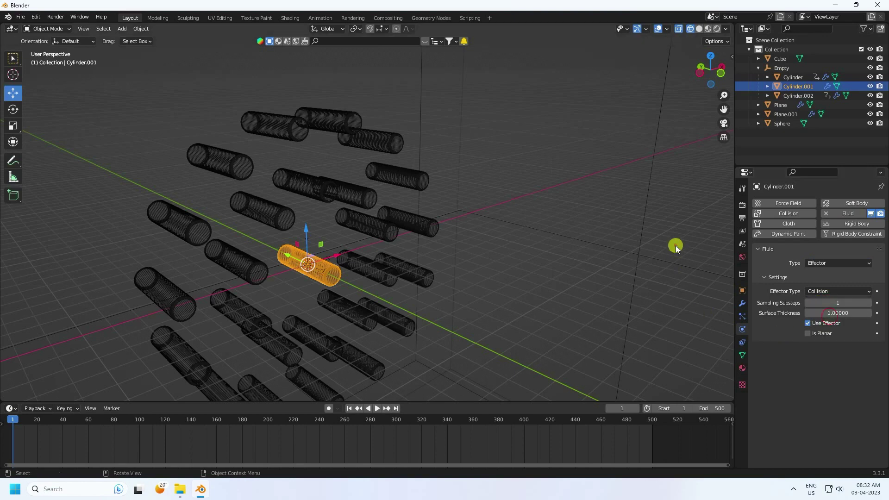
Step: Bring the sphere into view, select it and centre the view on it
scroll(443, 251, down, 5)
mouse_move(374, 276)
middle_down()
mouse_move(434, 272)
mouse_move(360, 277)
mouse_move(368, 273)
middle_up()
shift+middle_drag(366, 157, 434, 238)
scroll(434, 238, up, 3)
click(454, 217)
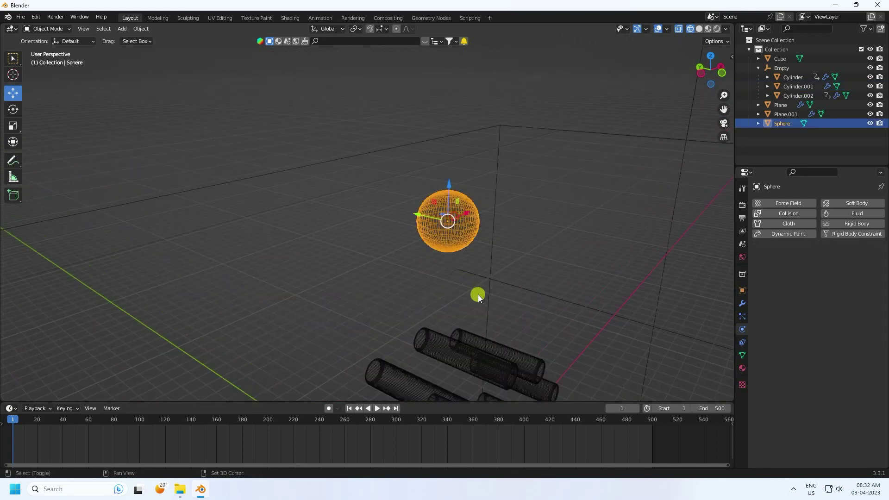
shift+middle_drag(477, 294, 439, 294)
scroll(439, 292, up, 2)
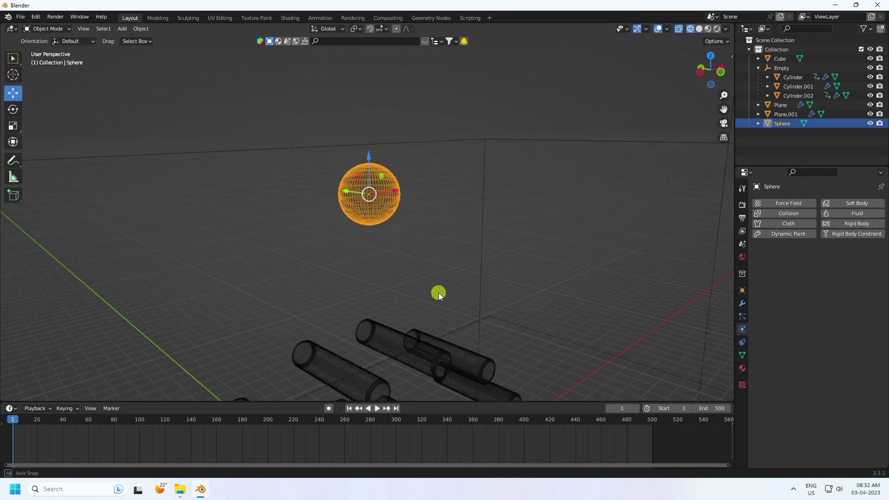
Step: Make the sphere a Liquid fluid Flow with Inflow behavior and 1 sampling substep
click(846, 214)
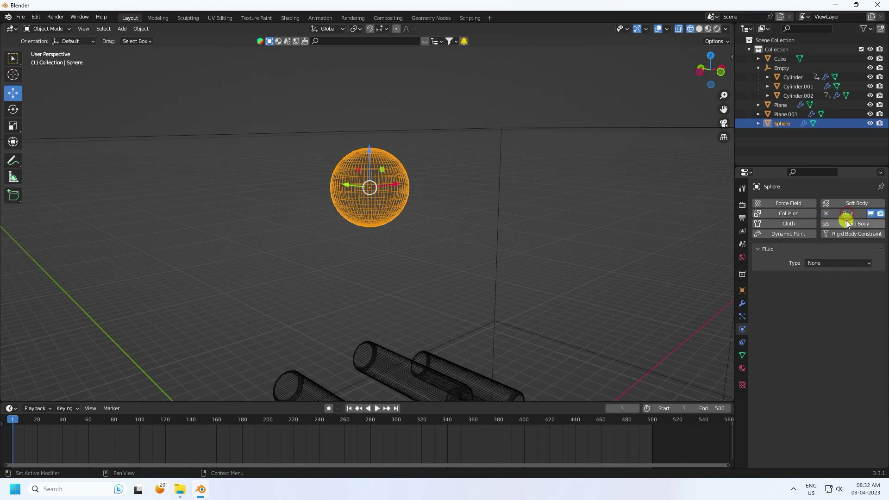
click(817, 263)
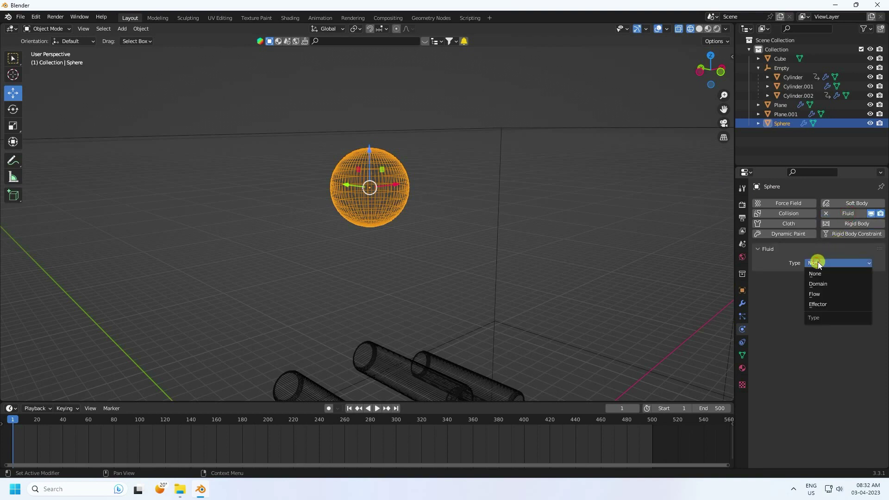
click(815, 295)
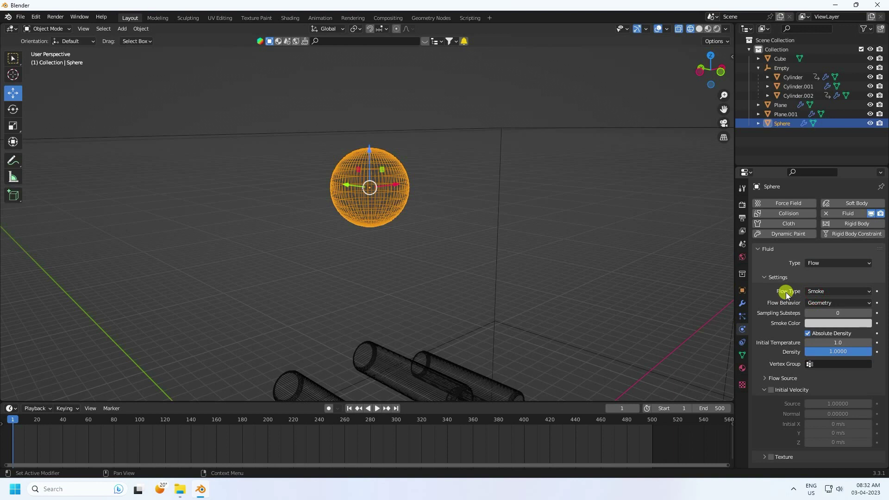
click(817, 292)
click(819, 329)
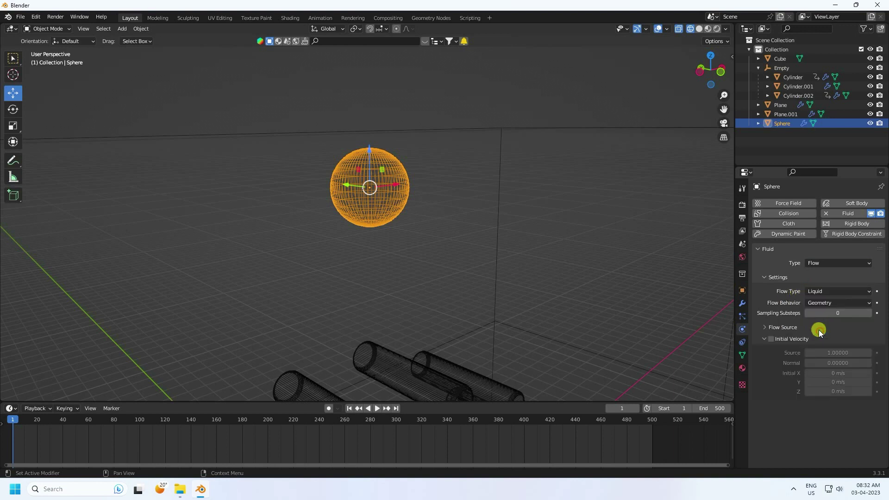
click(821, 303)
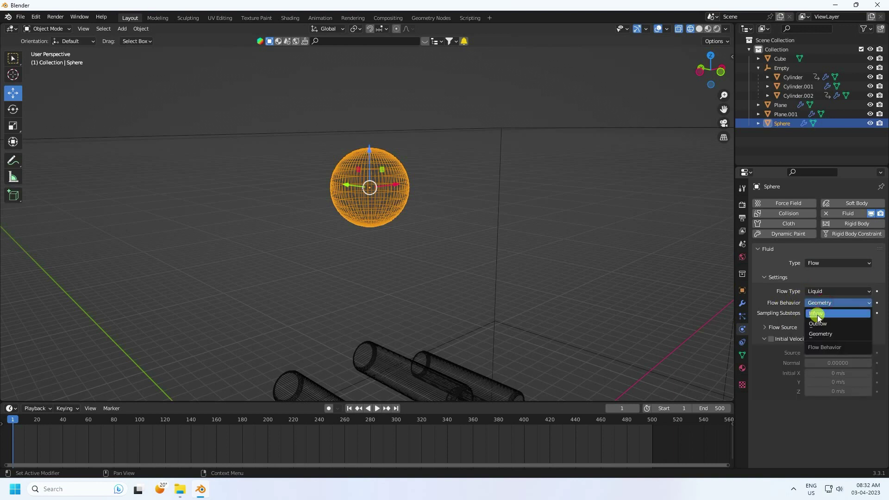
click(816, 314)
double_click(843, 323)
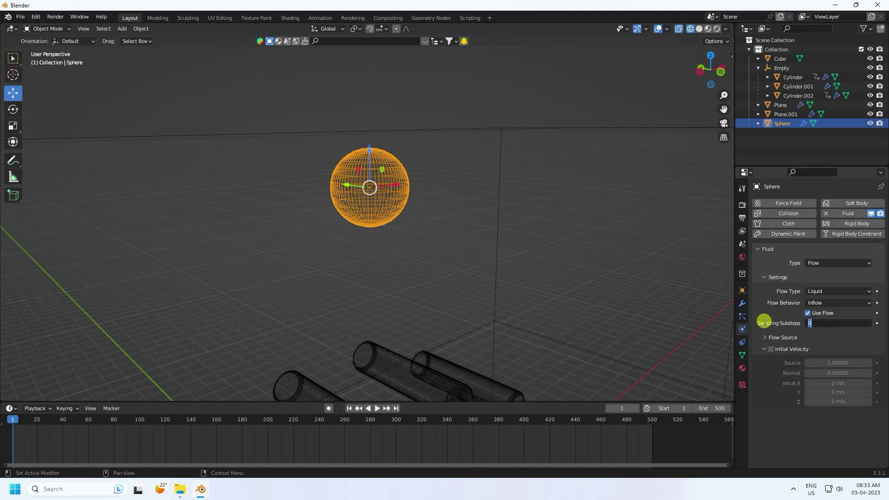
text(1)
click(795, 323)
Step: Orbit around the cylinders and select the Cube
scroll(368, 172, down, 5)
middle_drag(368, 172, 477, 215)
click(582, 128)
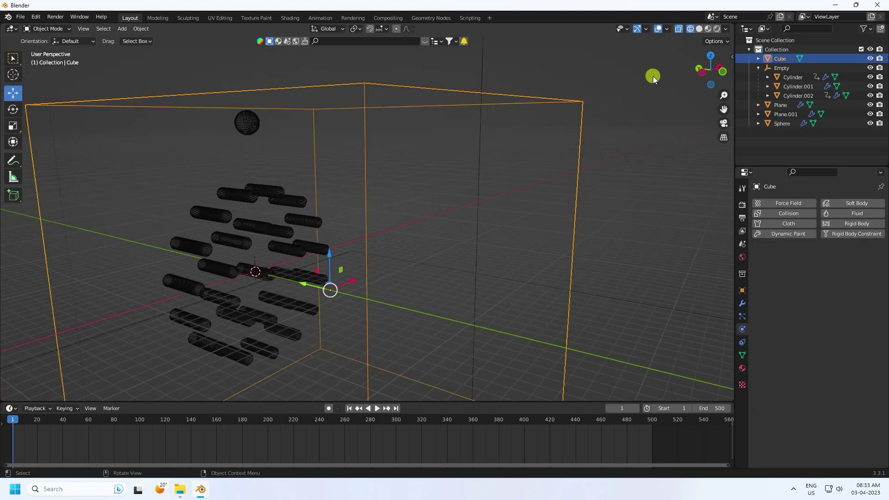
Step: Switch to Solid shading and make the cube a Liquid fluid Domain
click(698, 30)
scroll(491, 185, down, 1)
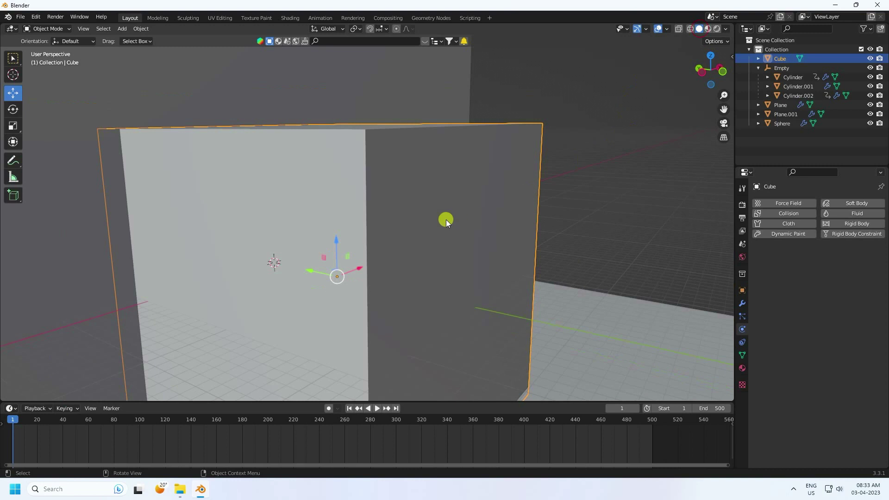
click(853, 213)
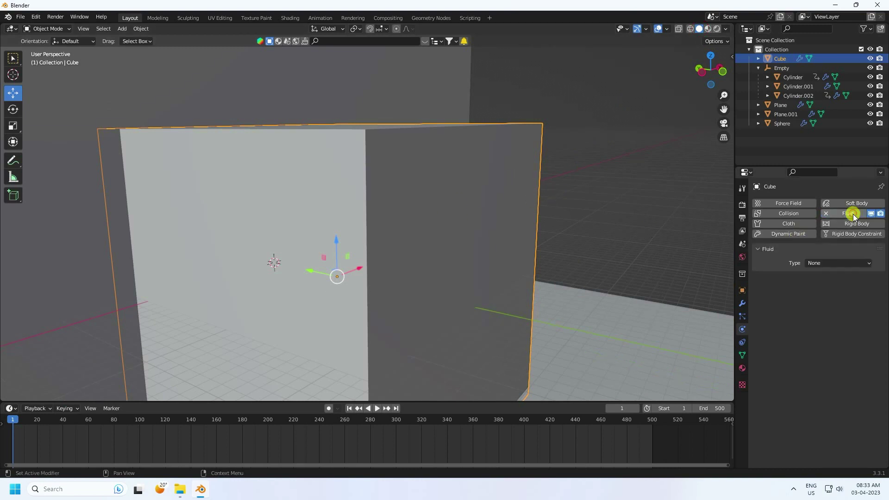
click(815, 263)
click(814, 281)
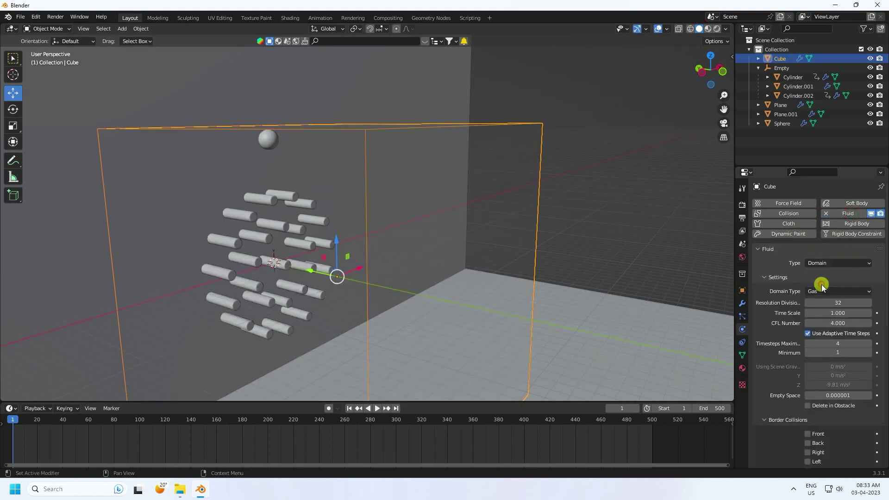
click(811, 291)
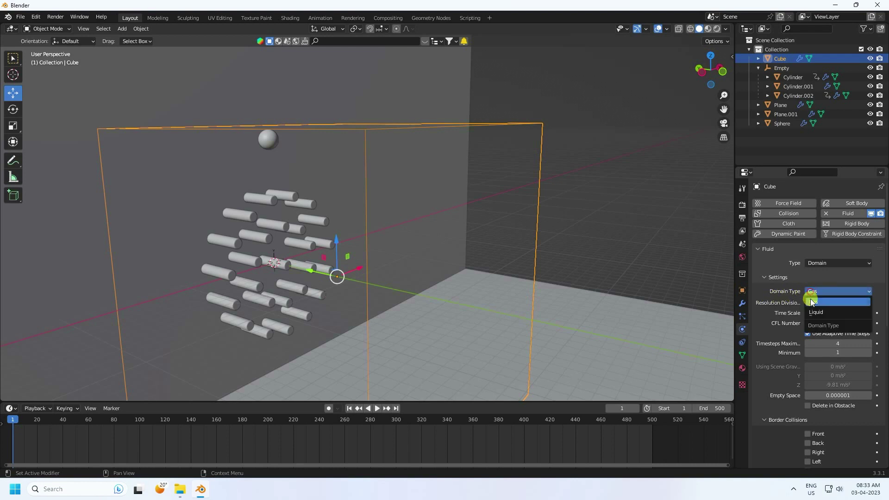
click(816, 313)
Step: Set the domain's resolution divisions to 128
double_click(833, 304)
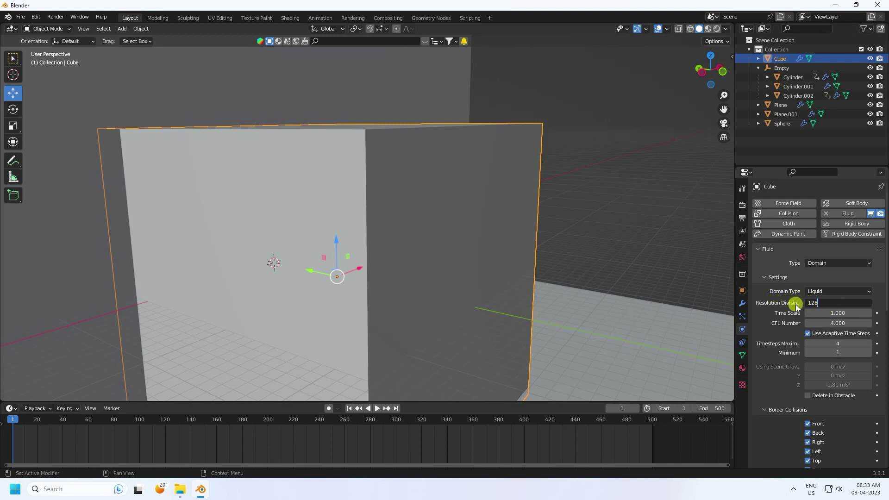
key(Return)
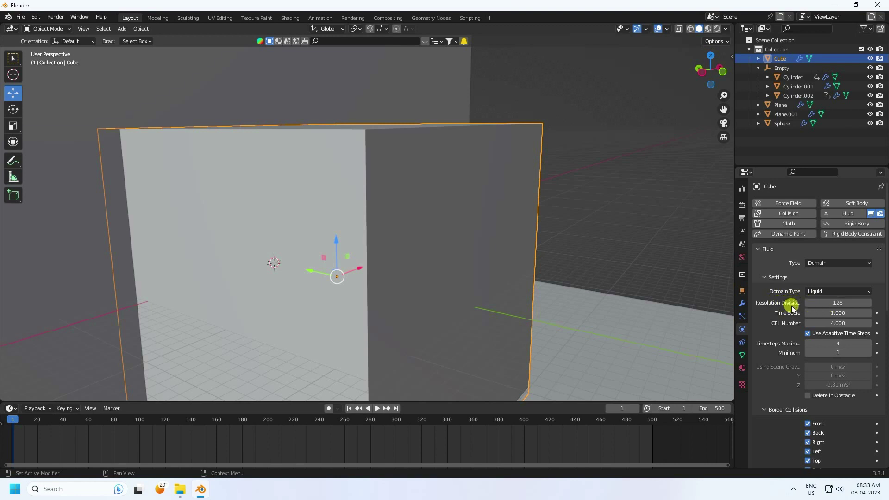
double_click(829, 303)
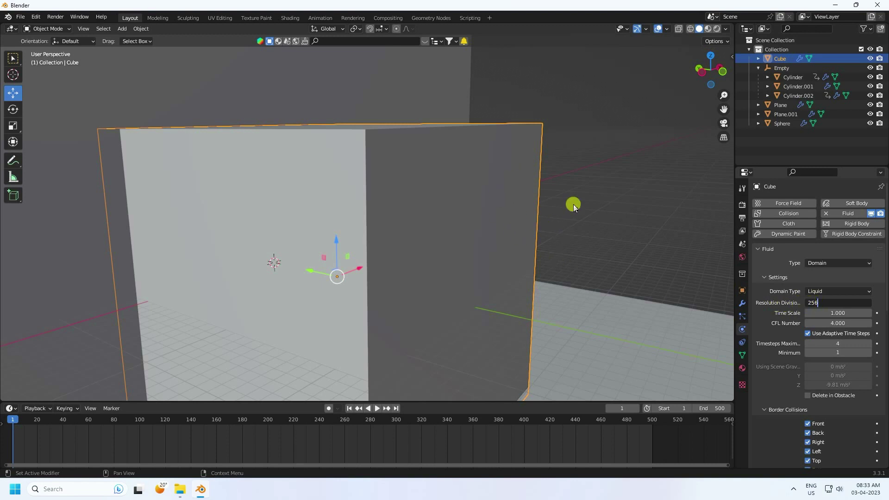
double_click(811, 301)
key(Return)
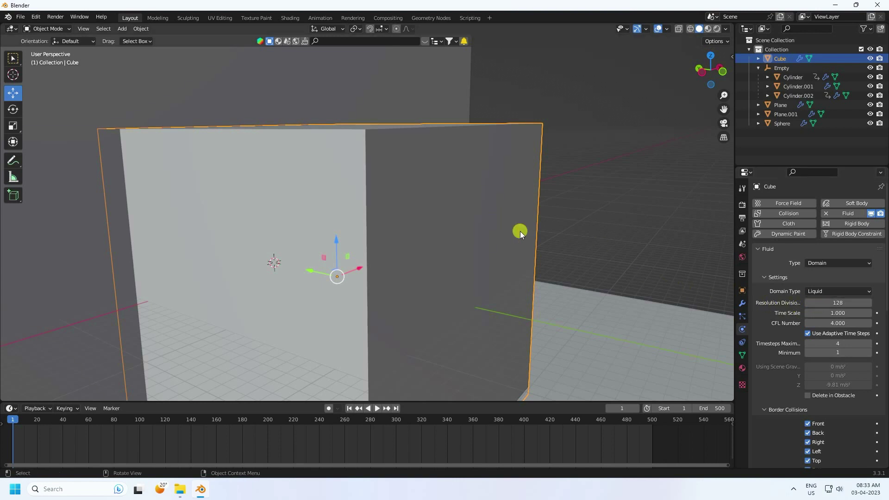
scroll(774, 303, down, 8)
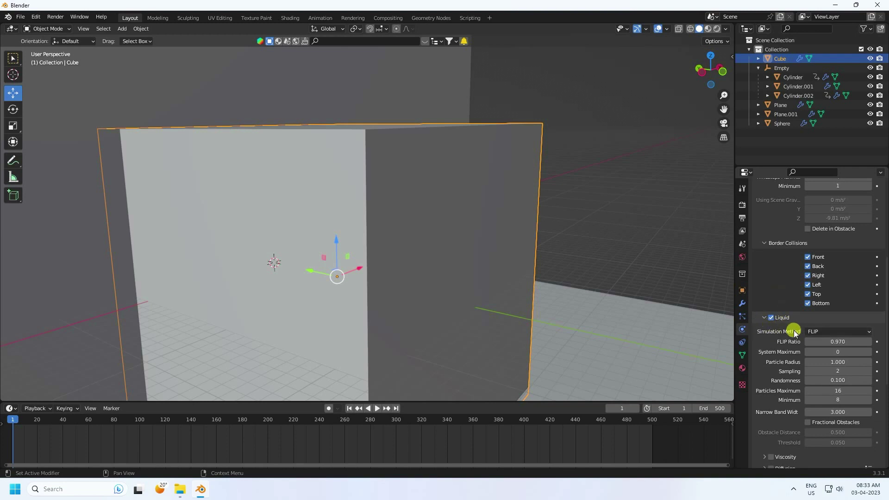
Step: Enable Mesh and Diffusion on the domain with surface tension 6 and base 5
scroll(796, 333, down, 9)
click(771, 310)
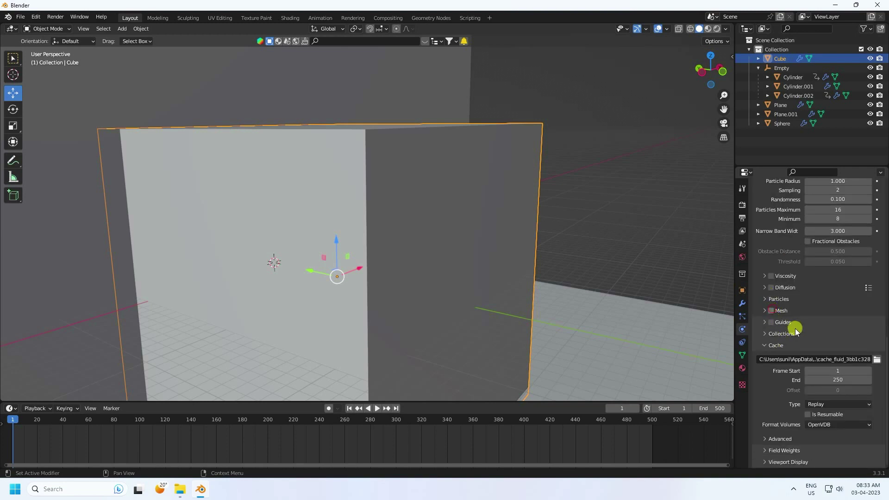
click(771, 311)
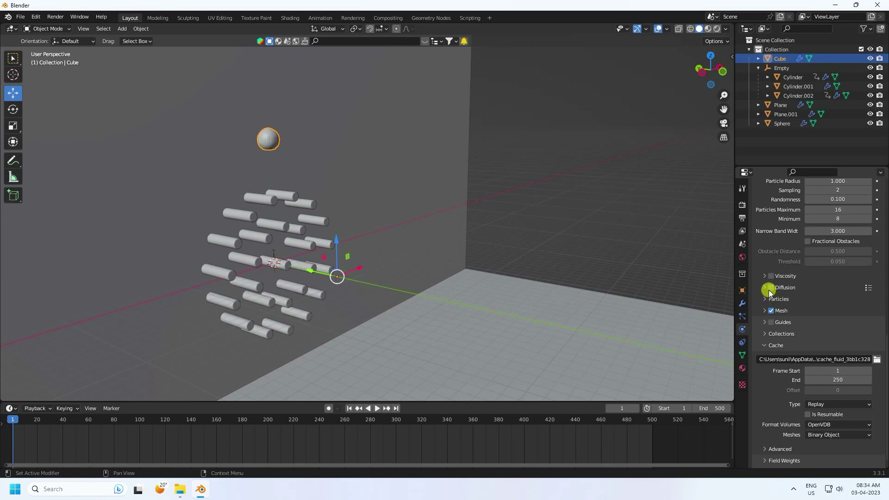
click(770, 288)
click(764, 287)
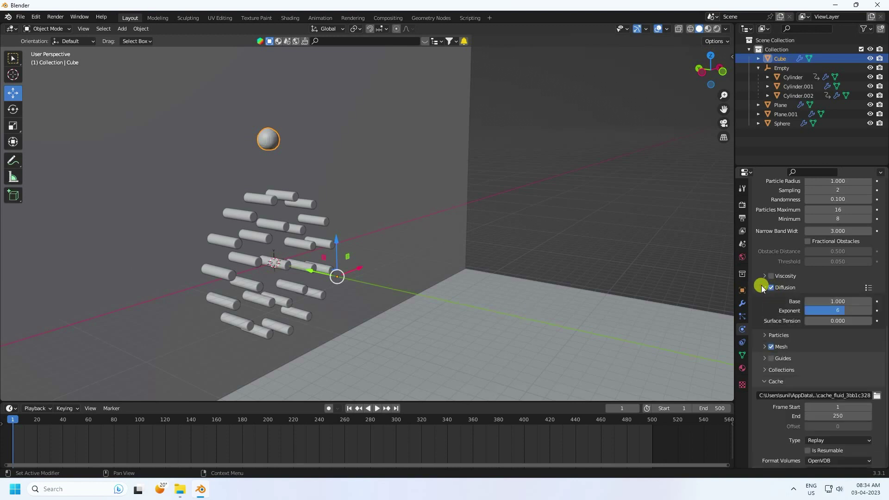
click(829, 320)
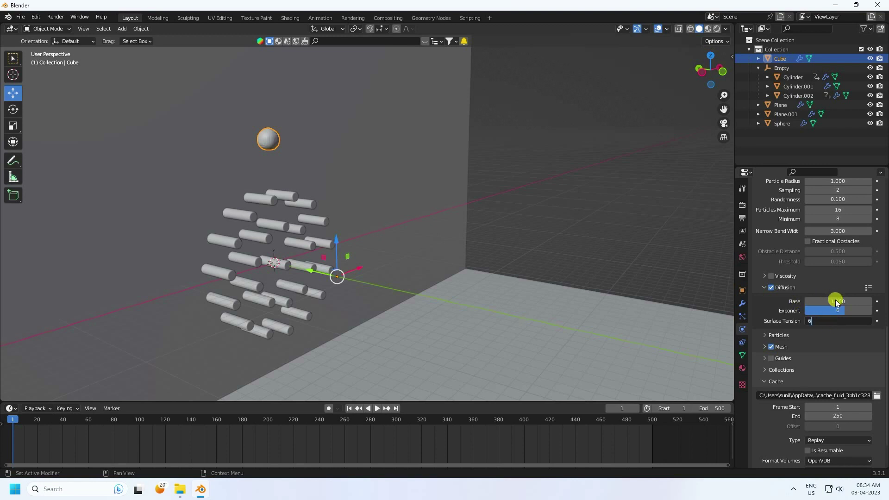
click(835, 302)
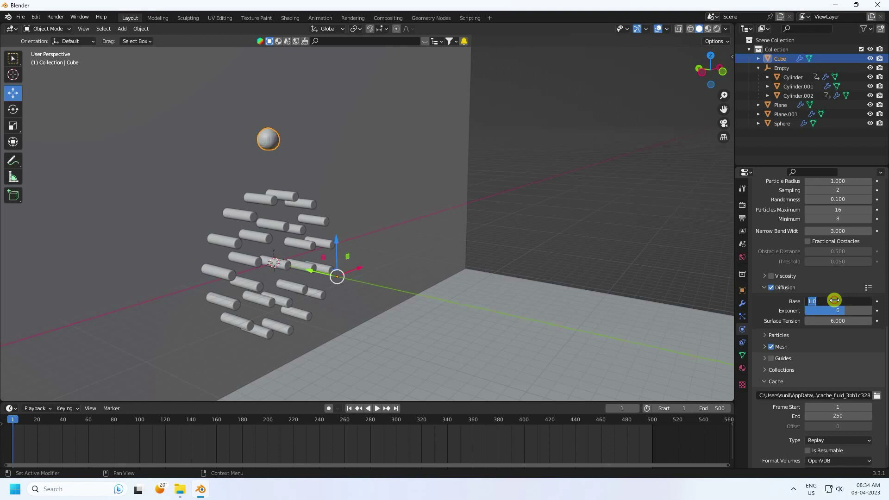
click(765, 291)
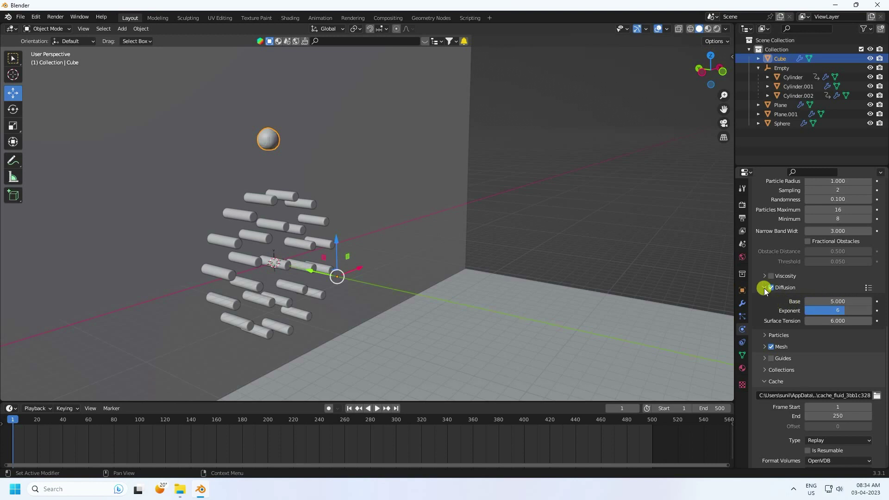
click(765, 288)
Step: Set the domain's cache type to All
scroll(790, 371, down, 1)
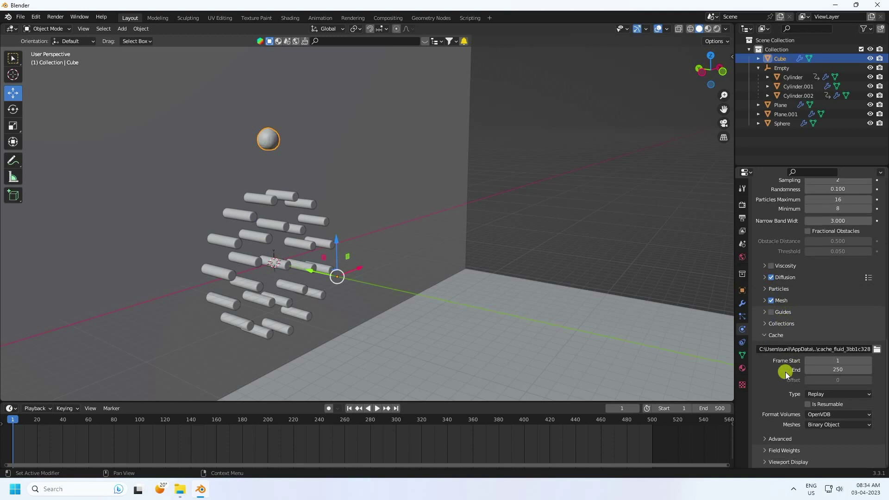
click(824, 394)
click(811, 425)
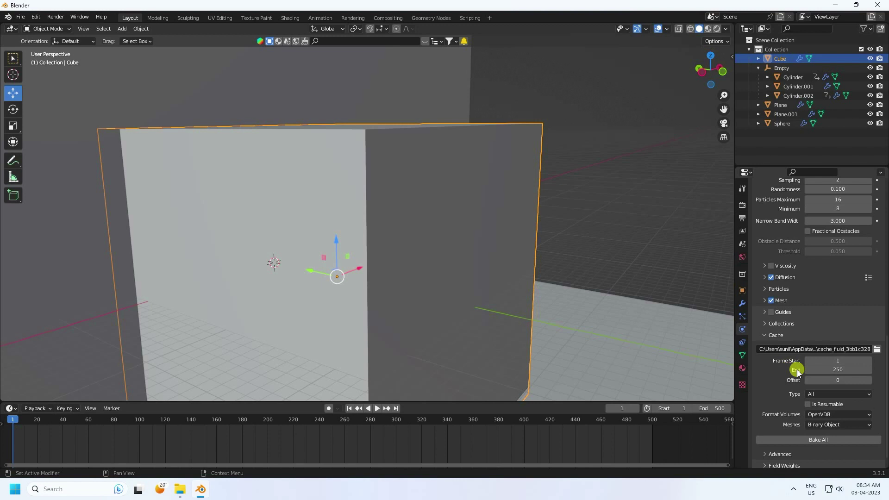
Step: Set the cache end frame to 150 and bake the whole liquid simulation
click(842, 370)
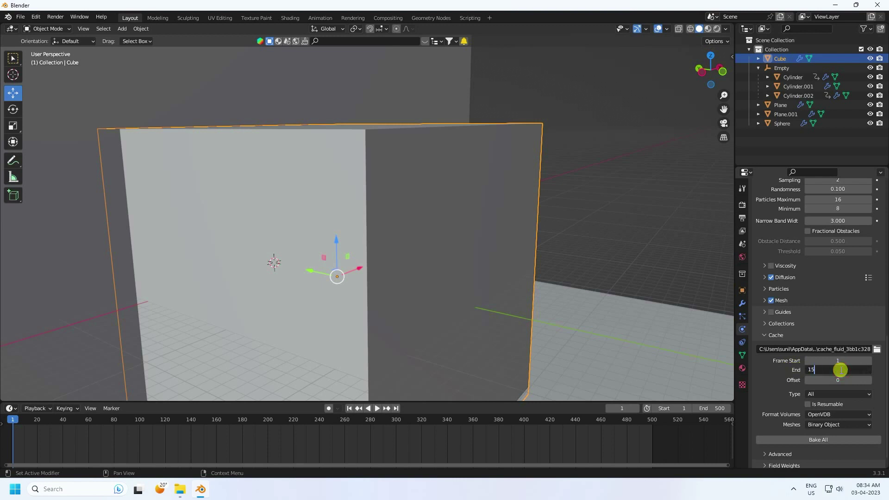
text(150)
key(Return)
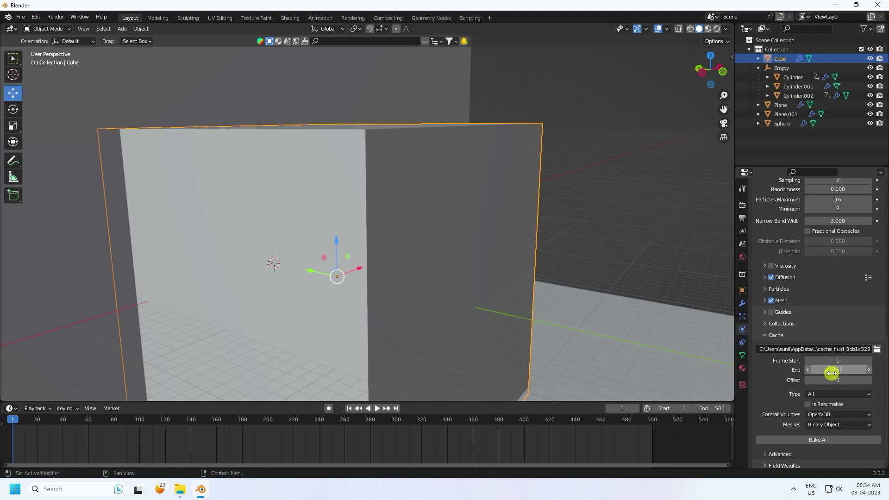
click(821, 437)
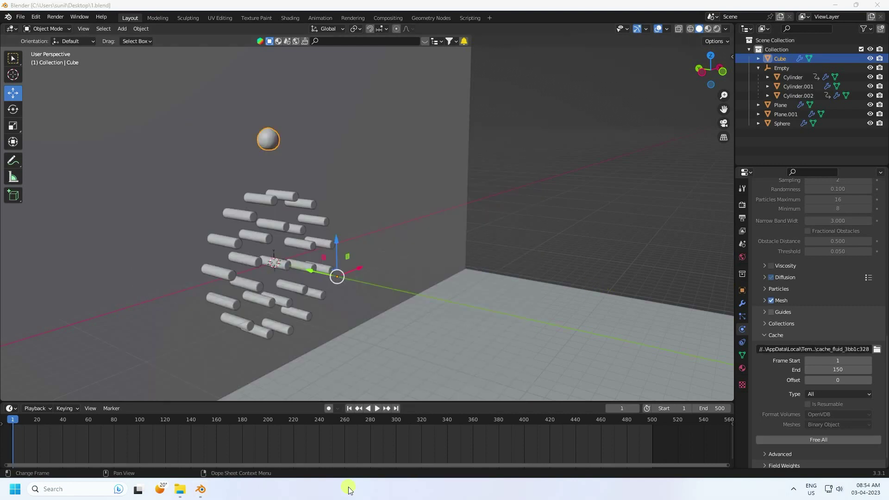
Step: Play the baked simulation to frame 53 and shade the liquid mesh smooth
click(350, 408)
click(377, 408)
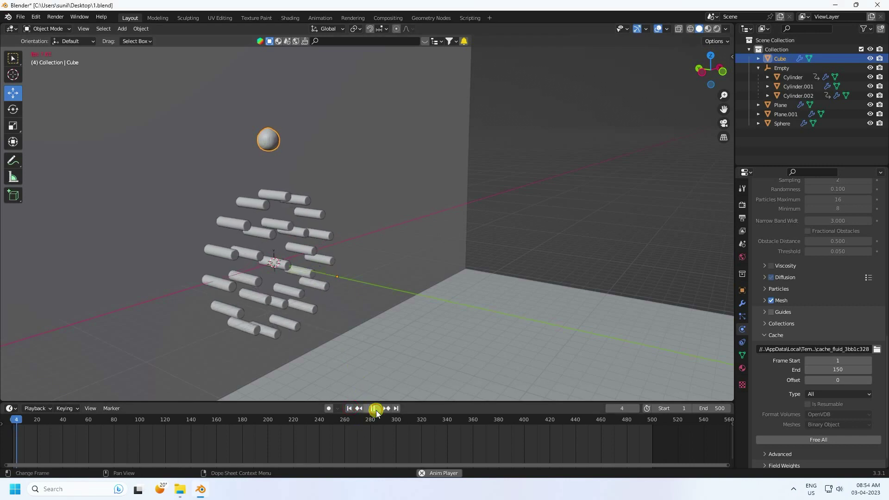
scroll(250, 204, up, 3)
shift+middle_drag(248, 212, 350, 200)
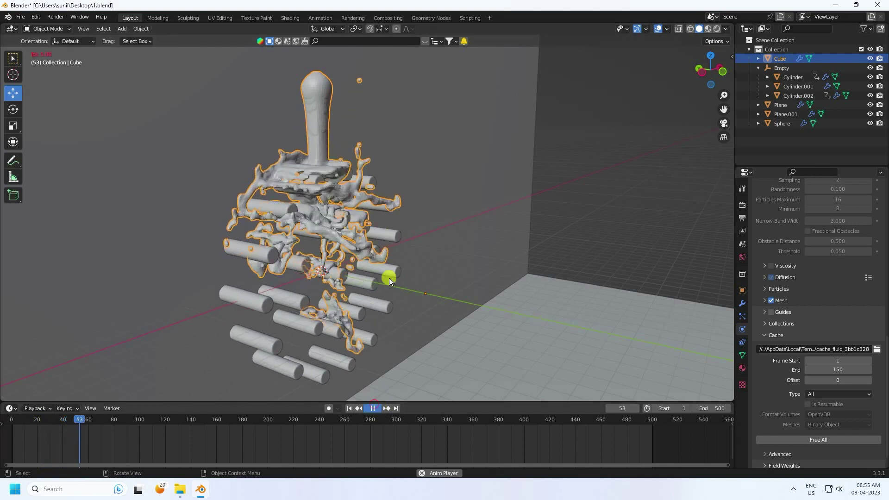
click(373, 407)
right_click(316, 127)
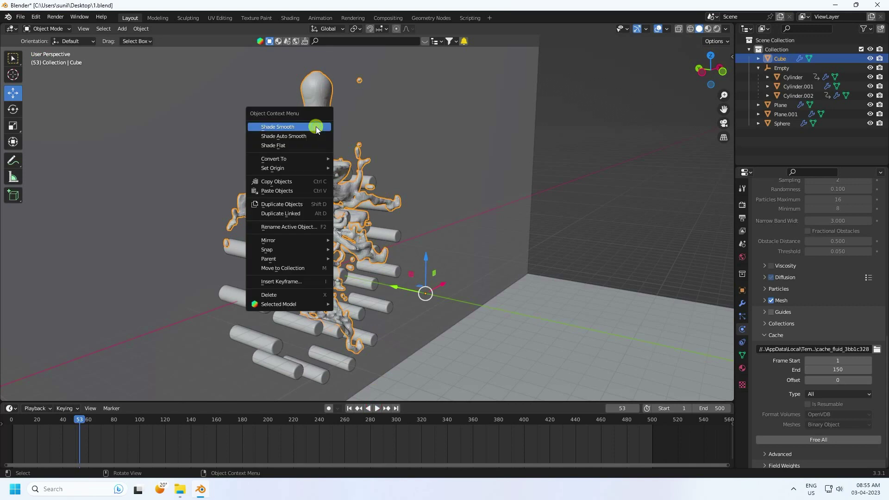
click(289, 126)
Step: Play on to frame 91 and orbit around the splash to inspect it
middle_drag(344, 286, 303, 278)
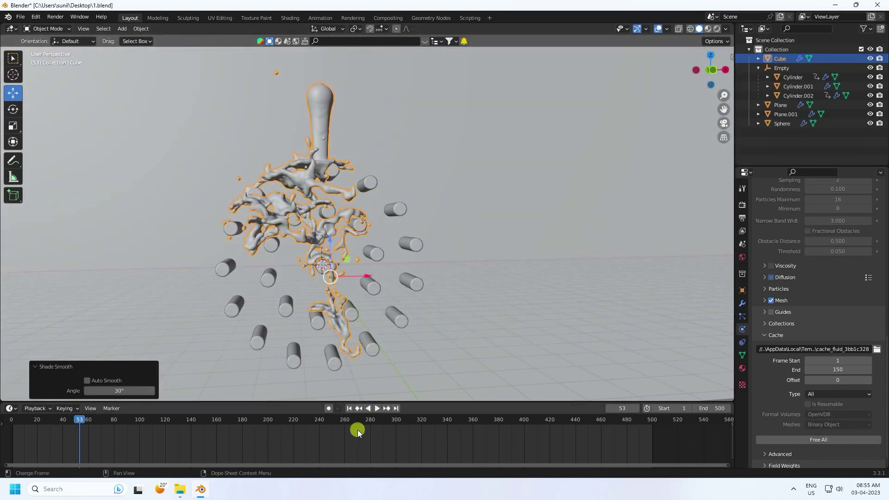
click(379, 409)
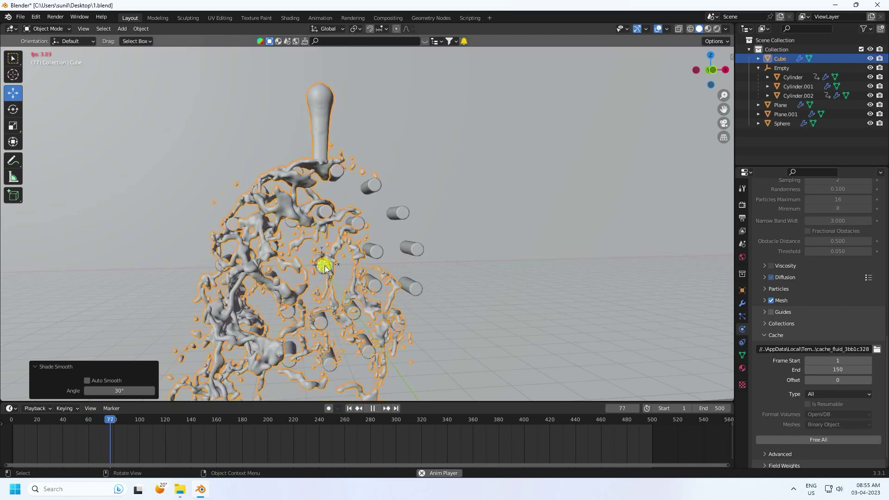
scroll(807, 316, up, 5)
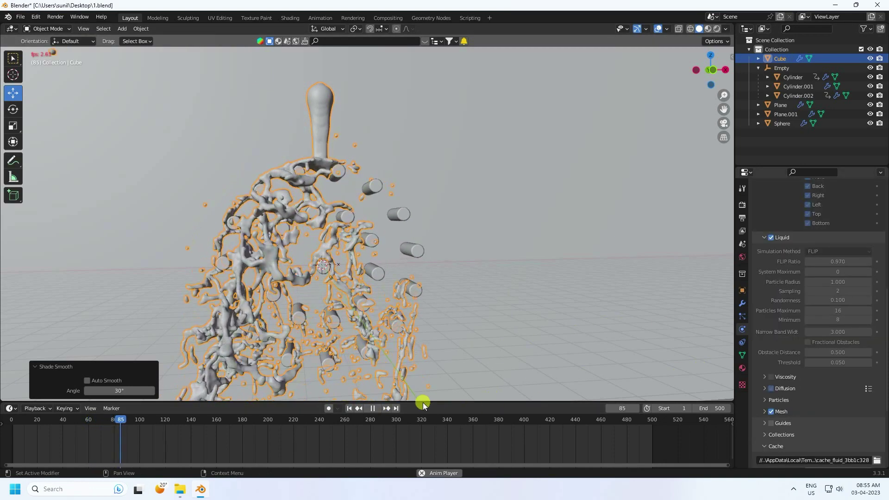
click(373, 408)
scroll(808, 324, up, 10)
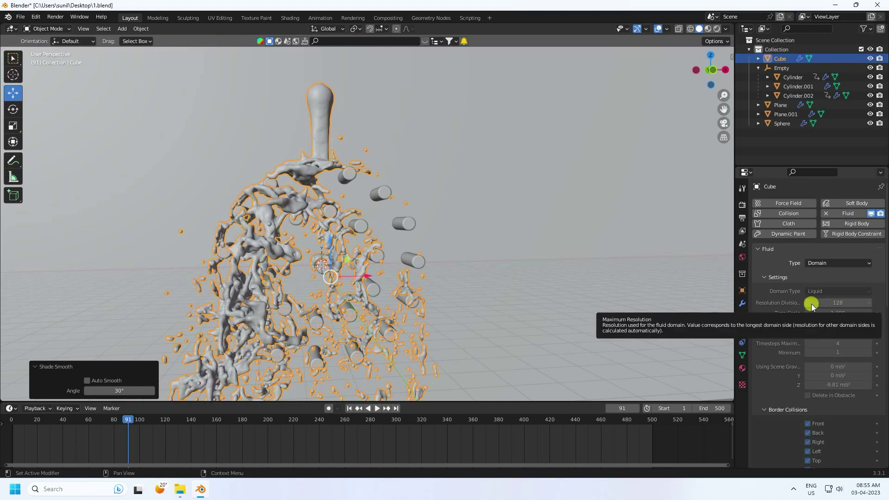
middle_drag(435, 377, 399, 262)
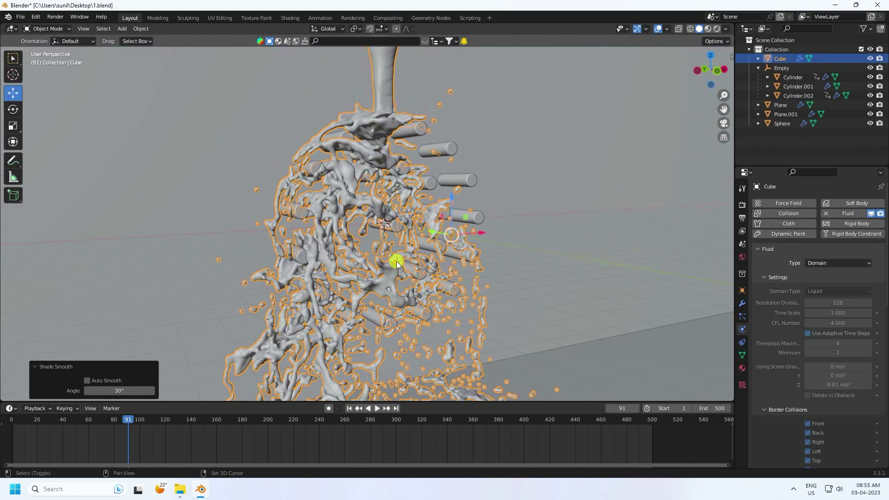
Step: Search BlenderKit for candy and apply Lolly Pop Candy to the liquid splash
click(281, 42)
click(341, 42)
text(candy)
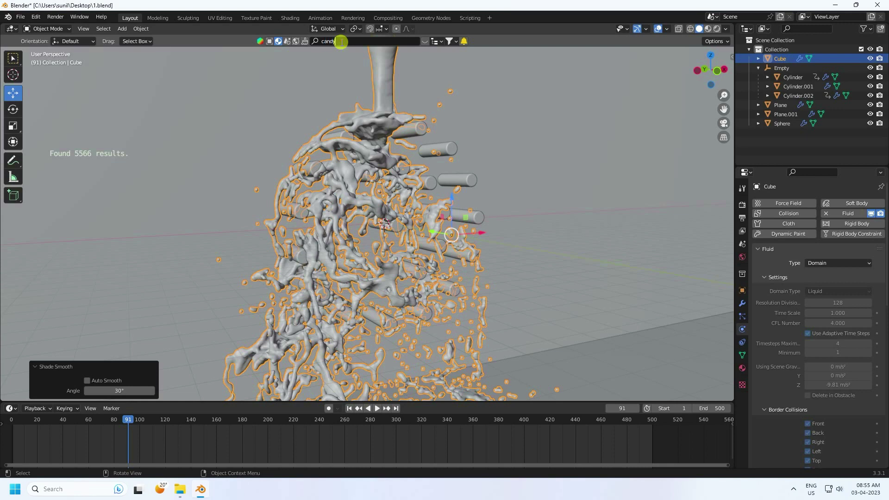
key(Return)
mouse_move(74, 103)
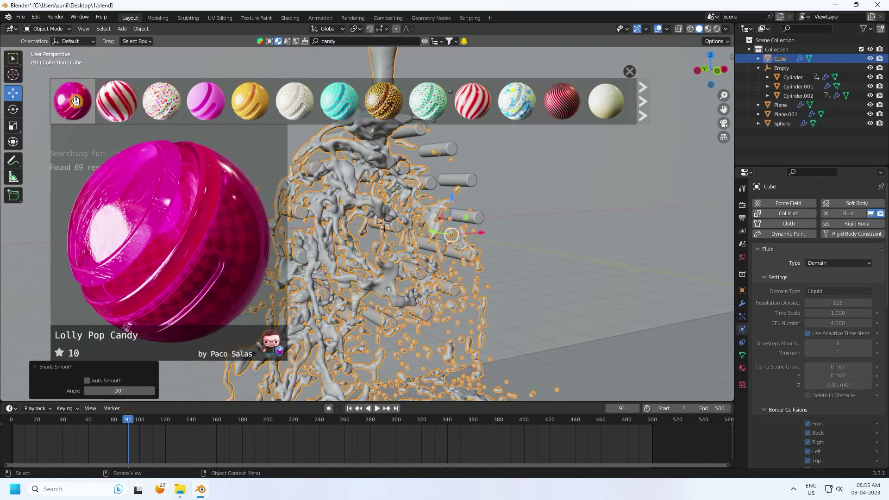
drag(74, 102, 374, 88)
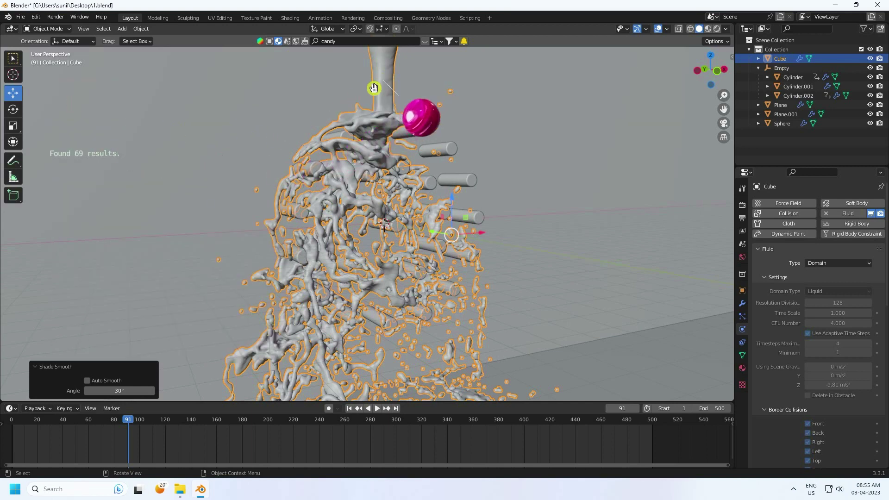
drag(374, 88, 373, 88)
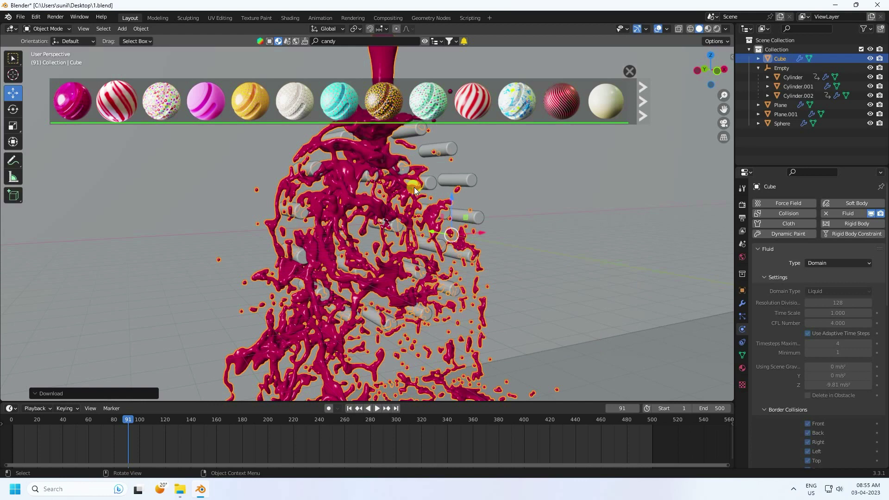
Step: Switch the viewport to Material Preview and enter 'marbel' as the material search
click(708, 29)
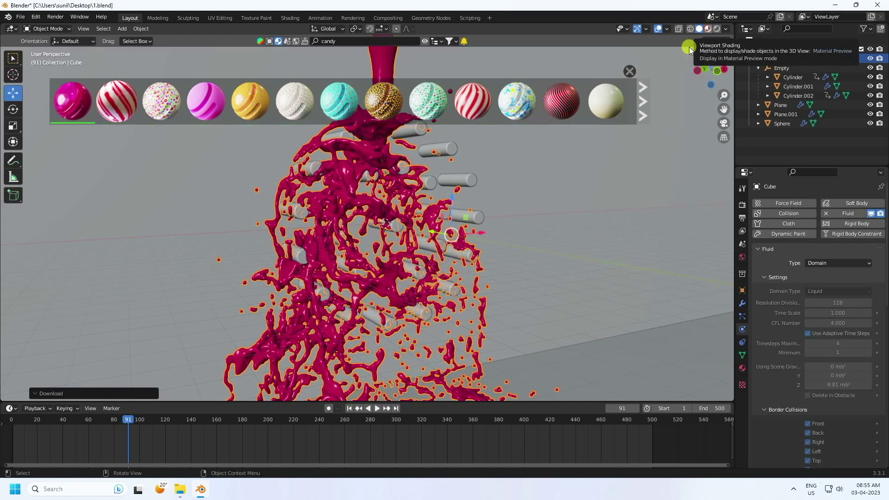
shift+middle_drag(342, 167, 374, 229)
scroll(463, 240, up, 8)
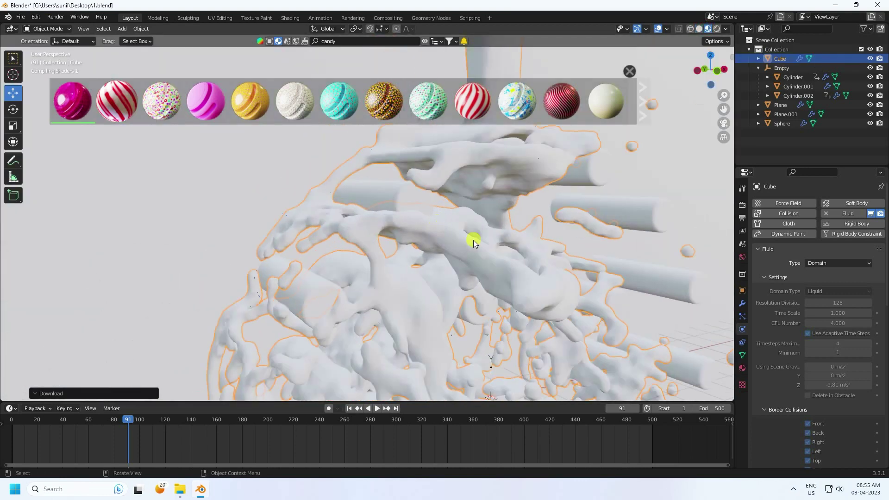
mouse_move(402, 201)
middle_down()
mouse_move(418, 241)
mouse_move(399, 214)
middle_up()
click(354, 42)
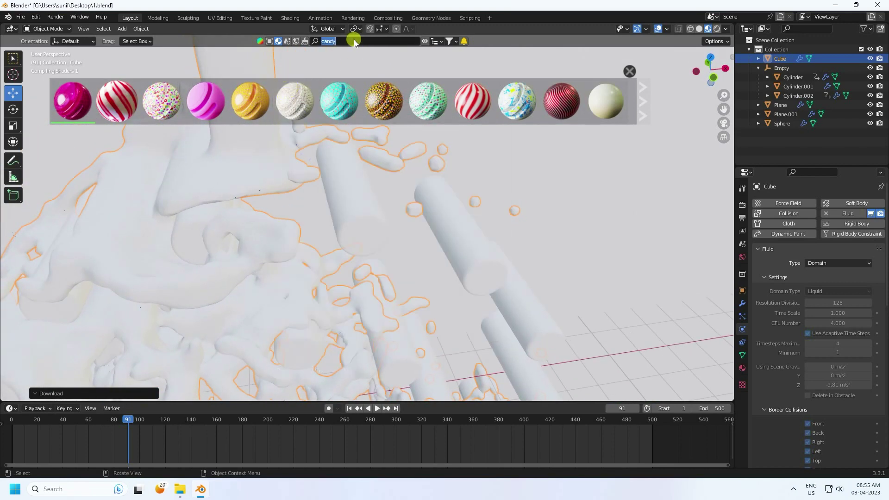
text(marbe)
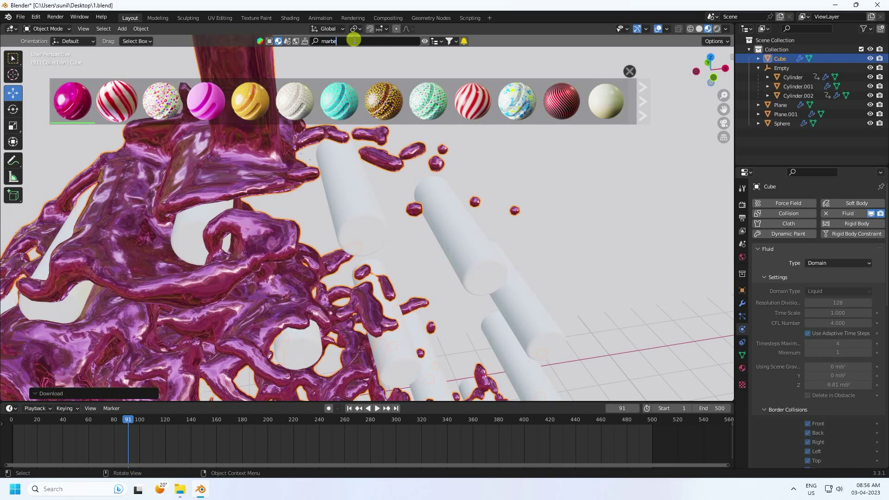
text(l)
Step: Search marble materials and drag Carrara Marble onto a cylinder
key(Return)
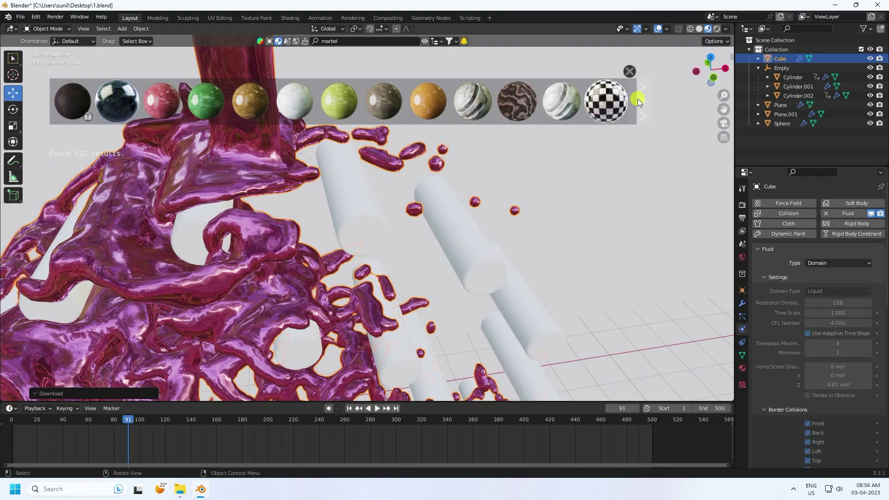
click(642, 99)
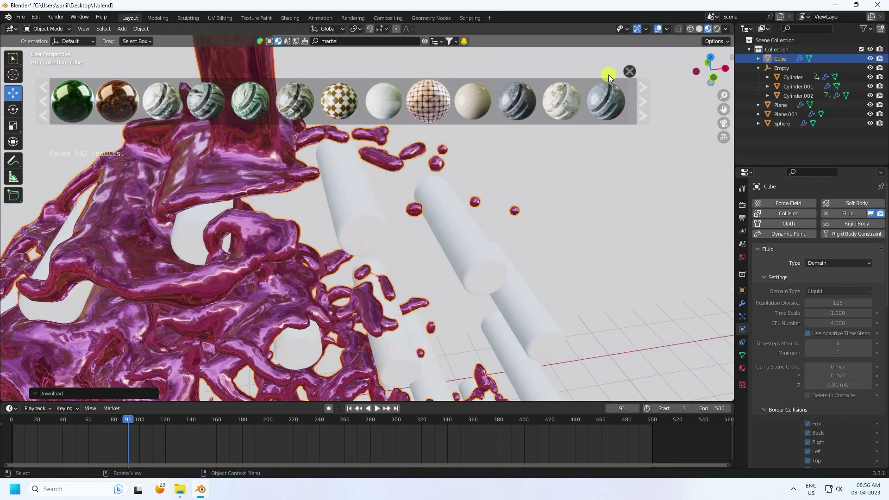
click(643, 101)
mouse_move(163, 94)
drag(163, 94, 474, 237)
middle_drag(486, 284, 448, 249)
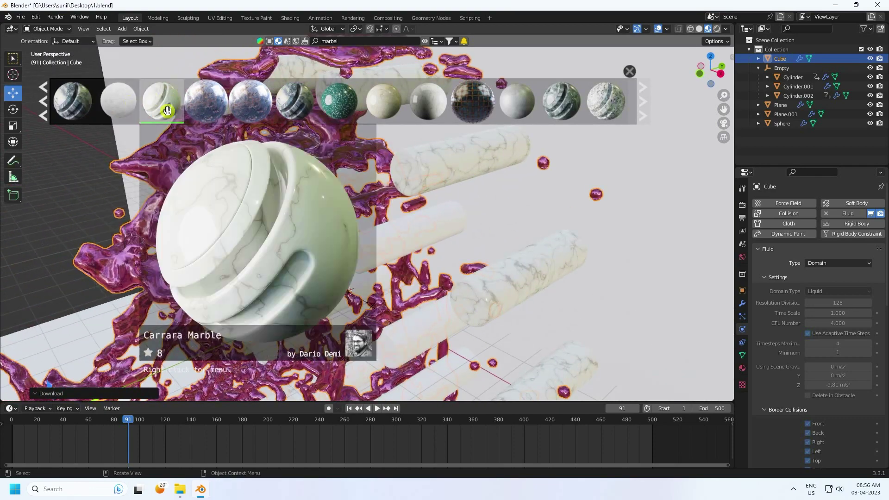
key(Escape)
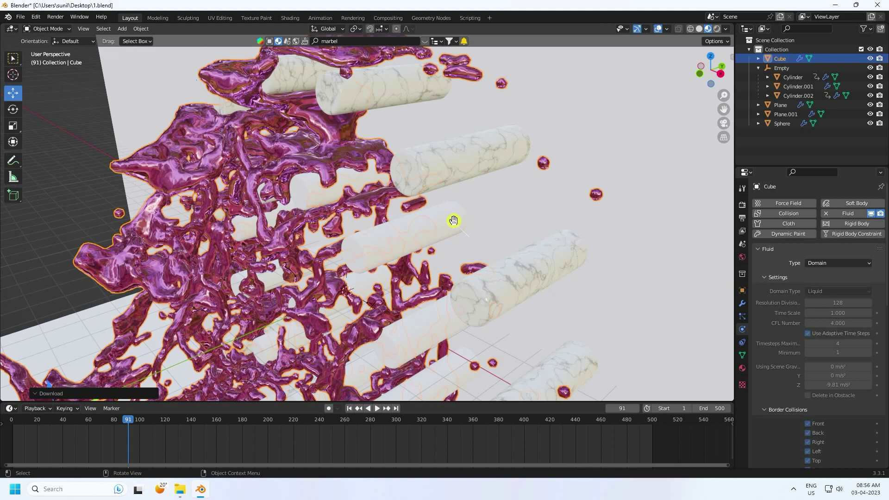
middle_drag(432, 222, 479, 220)
scroll(332, 264, up, 8)
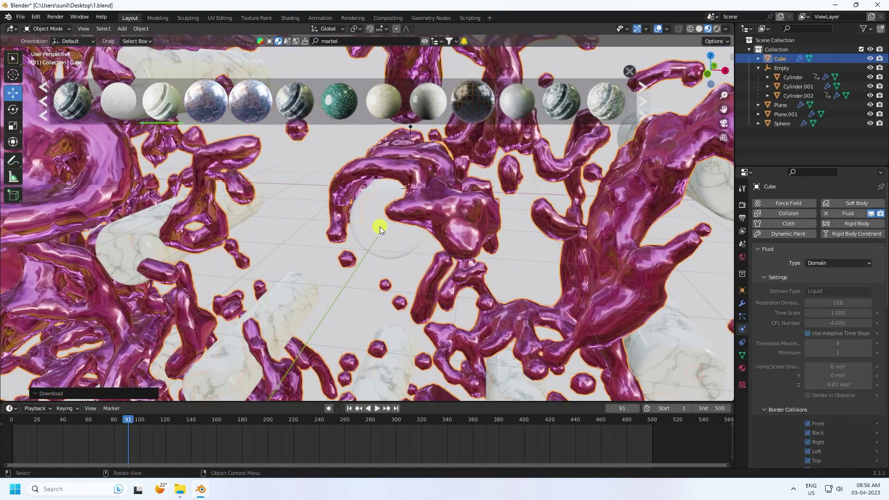
Step: Assign the existing Carrara Marble material to Cylinder.001
click(380, 227)
click(742, 368)
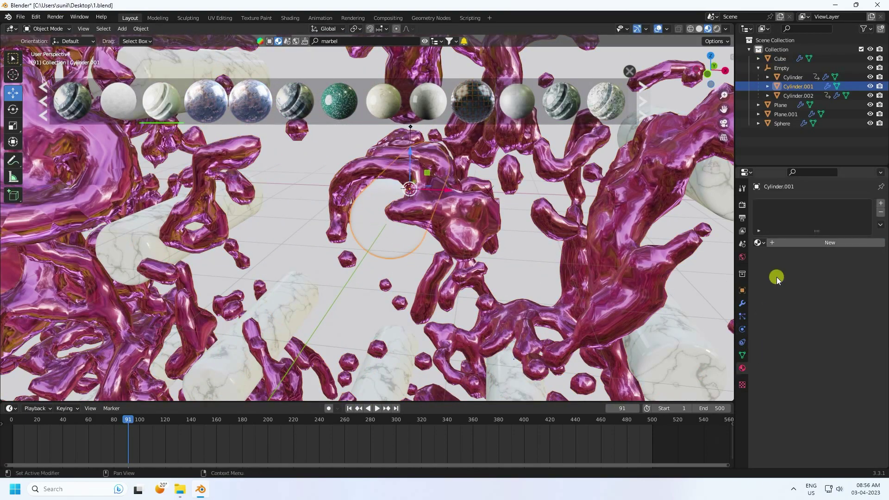
click(761, 244)
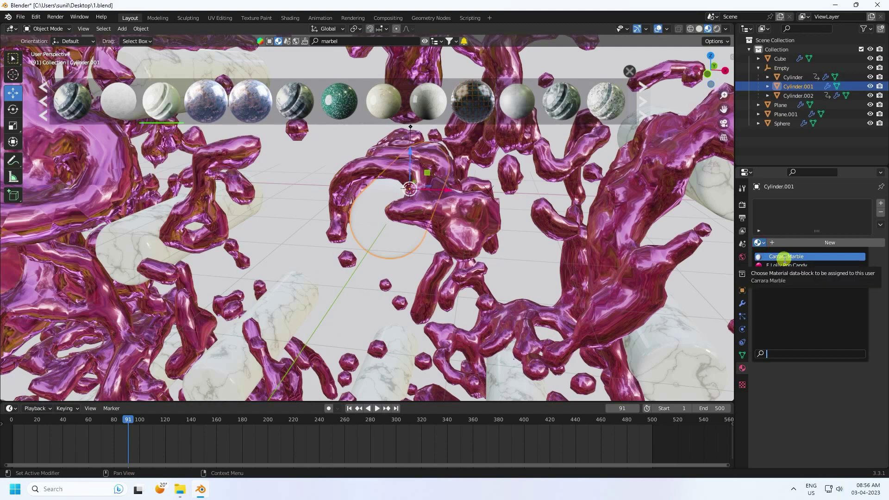
click(775, 257)
scroll(330, 269, down, 5)
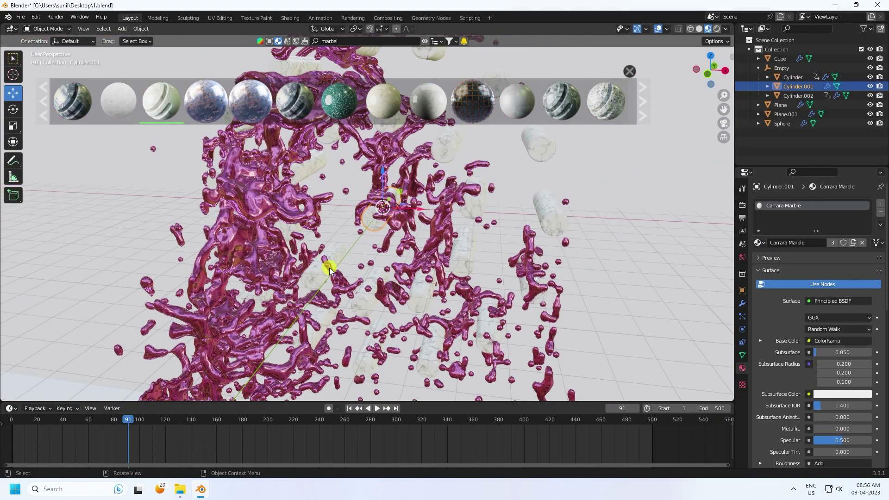
middle_drag(360, 274, 361, 226)
click(291, 187)
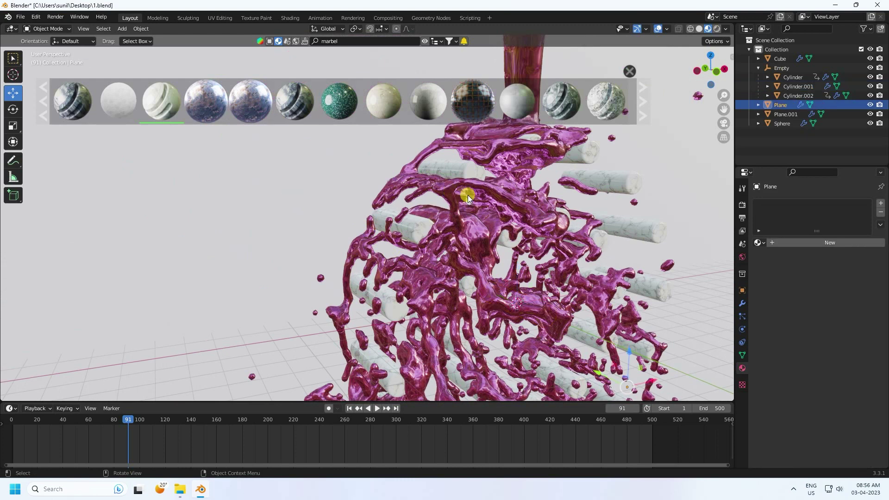
Step: Edit the candy material's reflection colour as a hex value
click(491, 229)
scroll(793, 349, down, 8)
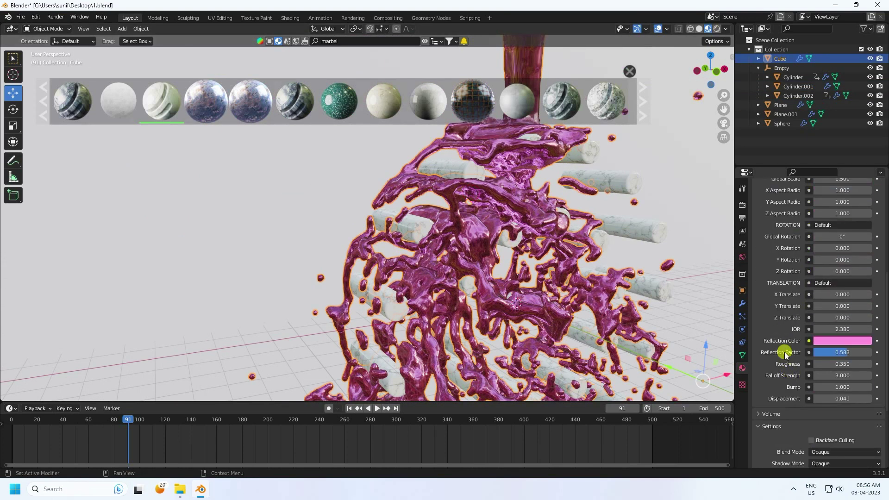
click(820, 341)
click(853, 287)
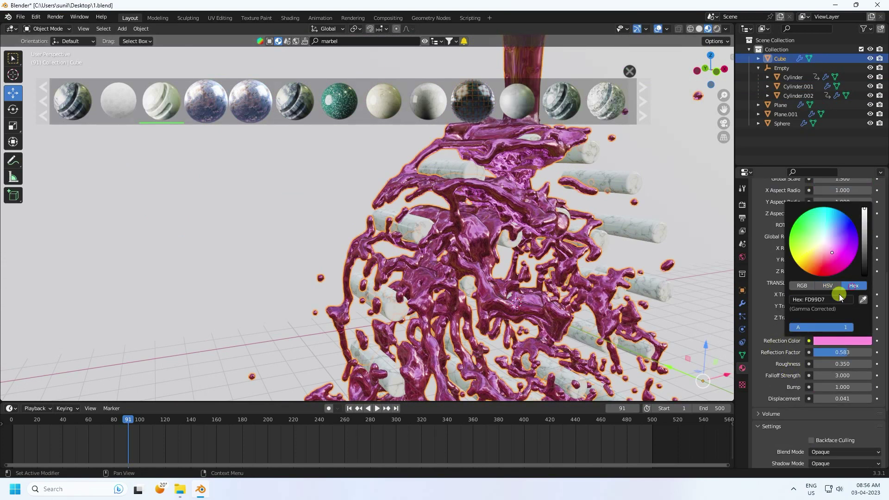
click(838, 298)
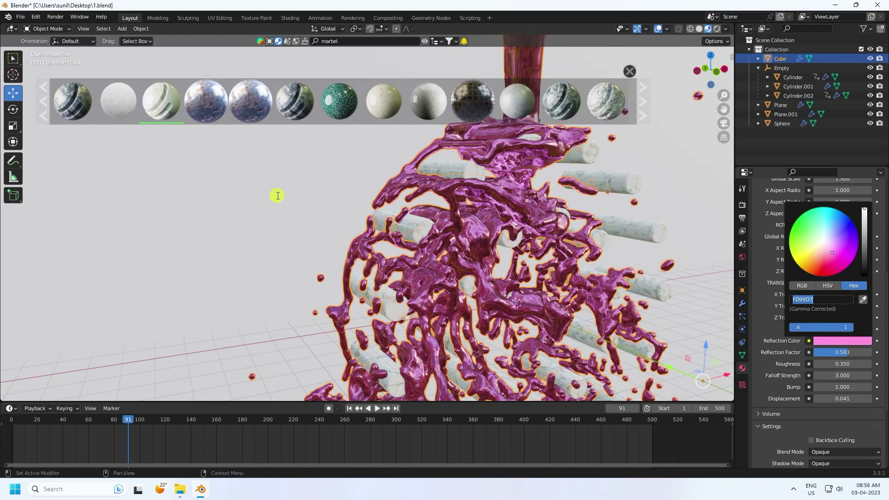
Step: Give the backdrop Plane a new material with base colour FD99D7 and roughness 0.3
click(220, 181)
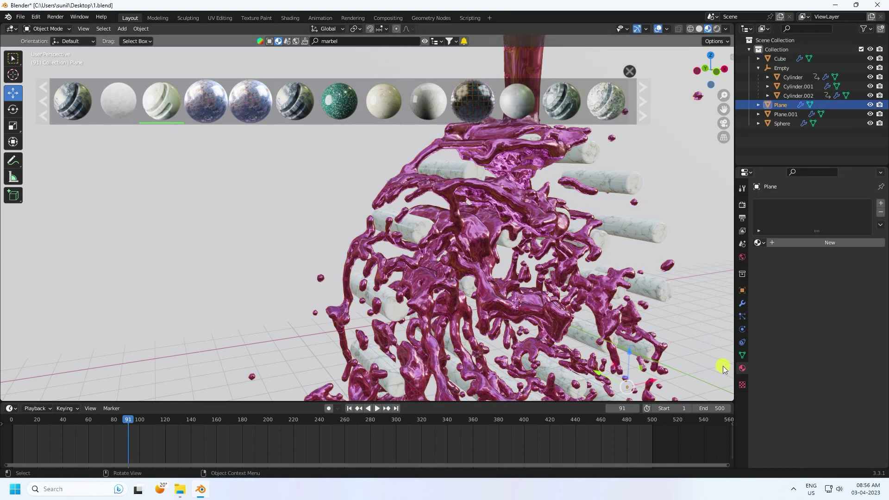
click(792, 244)
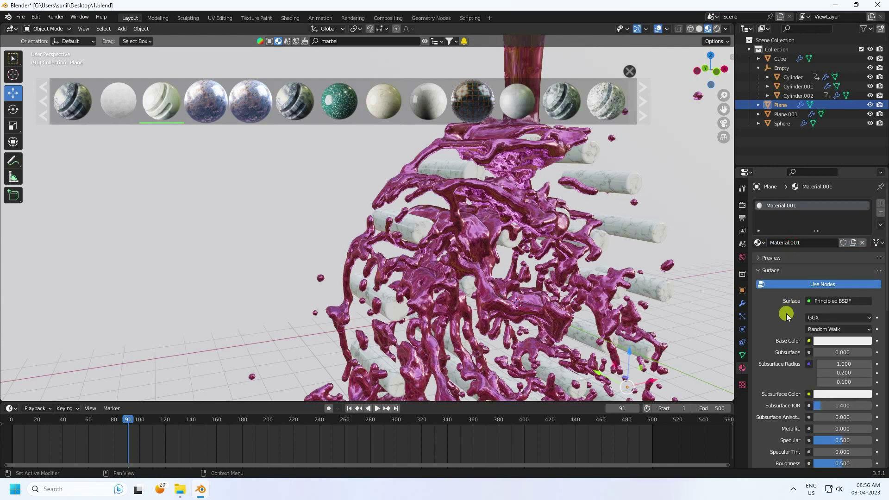
click(836, 342)
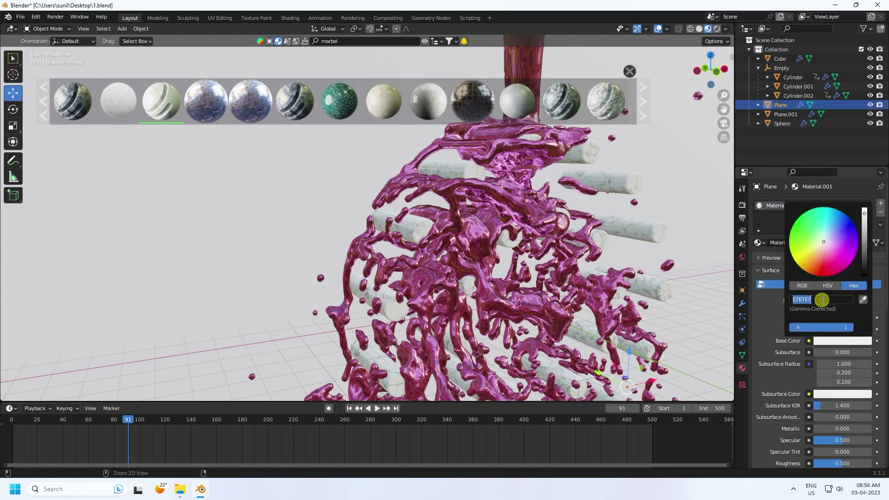
click(822, 300)
text(FD99D7)
key(Return)
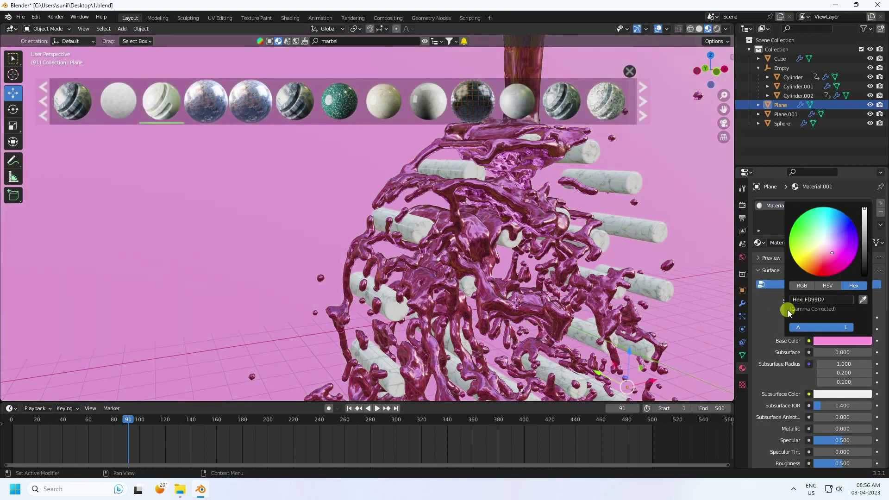
scroll(778, 375, down, 2)
scroll(778, 375, down, 1)
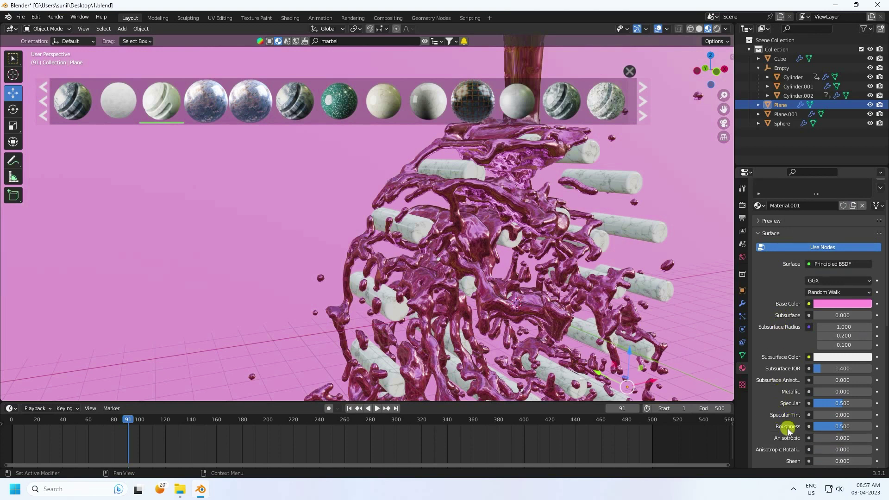
click(828, 427)
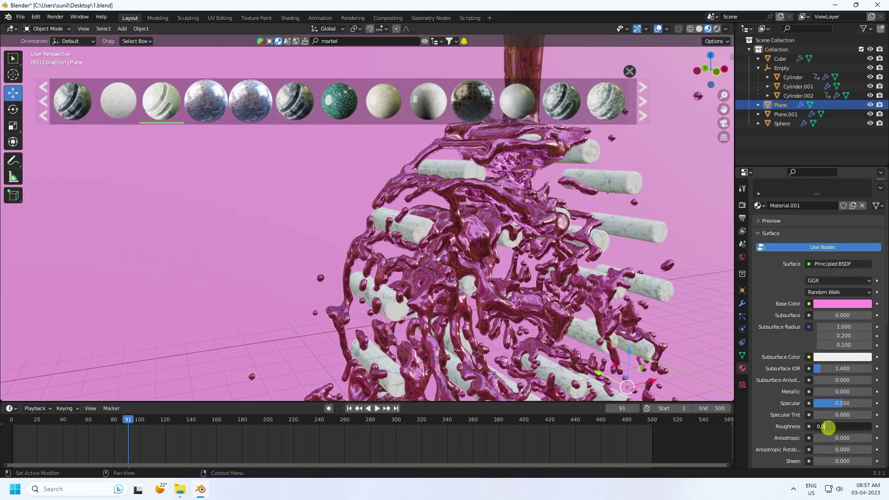
key(Return)
scroll(473, 217, down, 5)
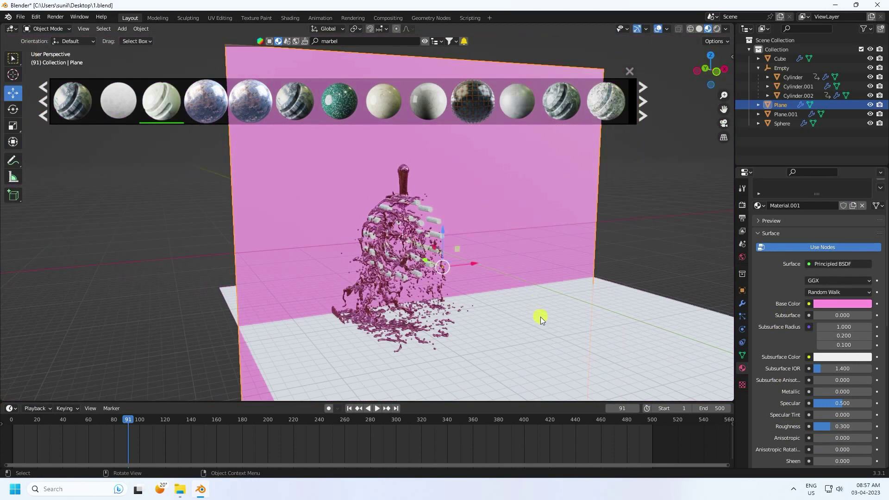
Step: Assign the pink Material.001 to the floor plane Plane.001
click(568, 332)
click(762, 243)
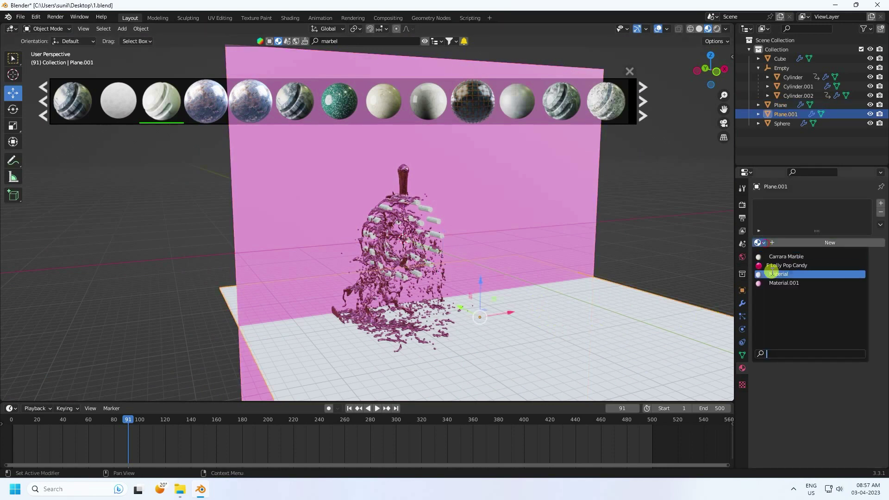
click(773, 279)
scroll(356, 220, up, 4)
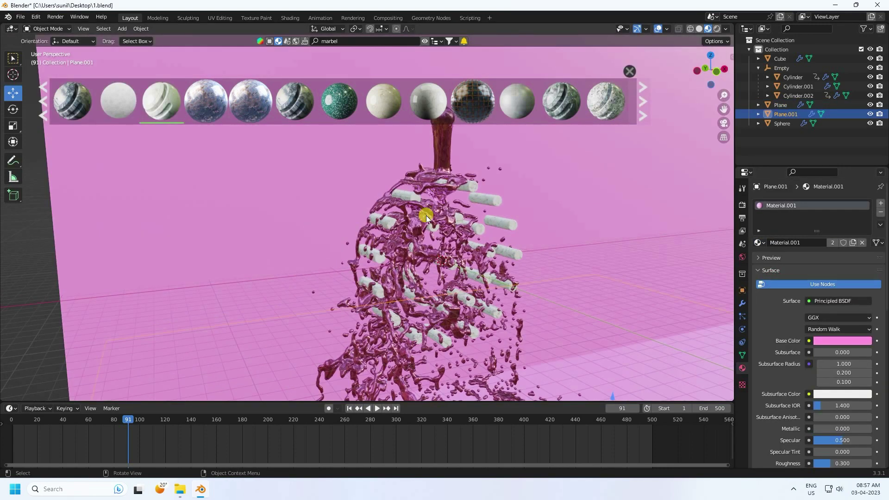
middle_drag(435, 201, 447, 195)
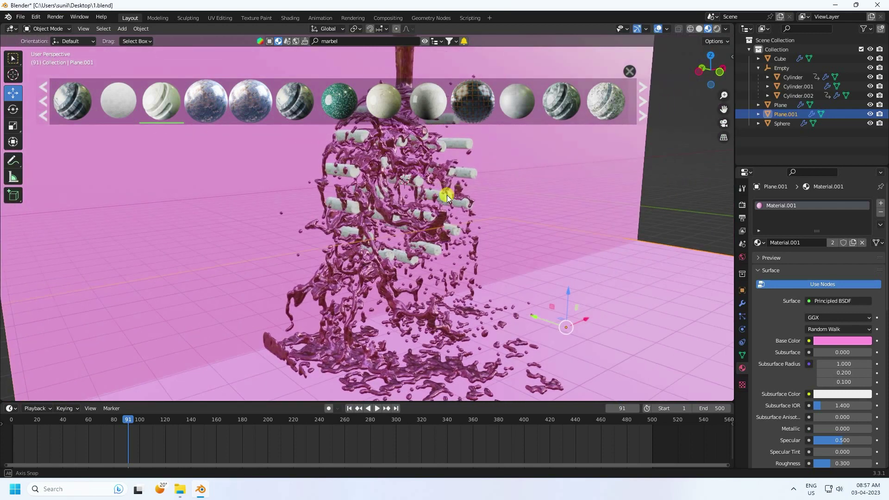
Step: Close the material thumbnail overview and add a Camera to the scene
click(629, 68)
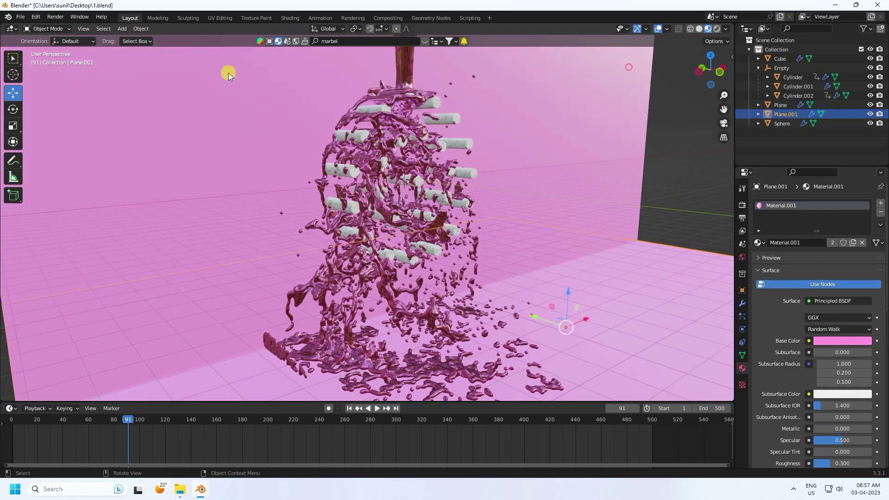
click(124, 29)
click(146, 176)
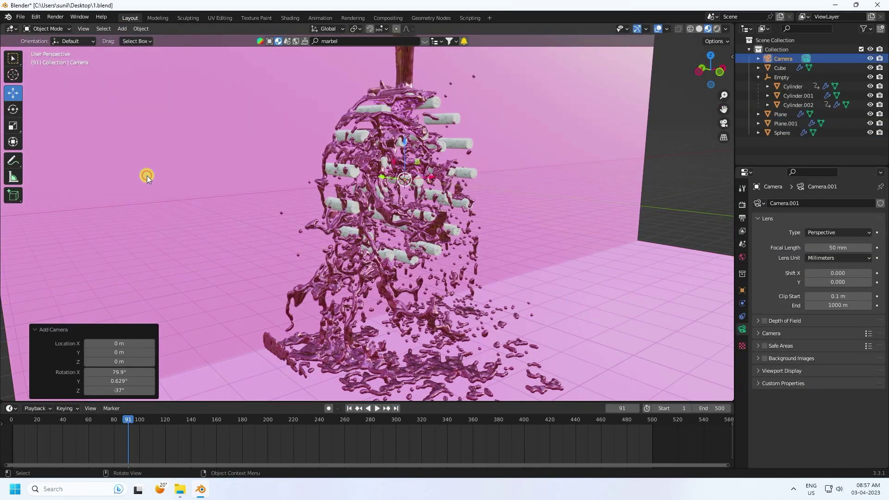
Step: Lock the camera to the view, orbit and zoom to frame the pink splash, then unlock it
key(ctrl+KP_0)
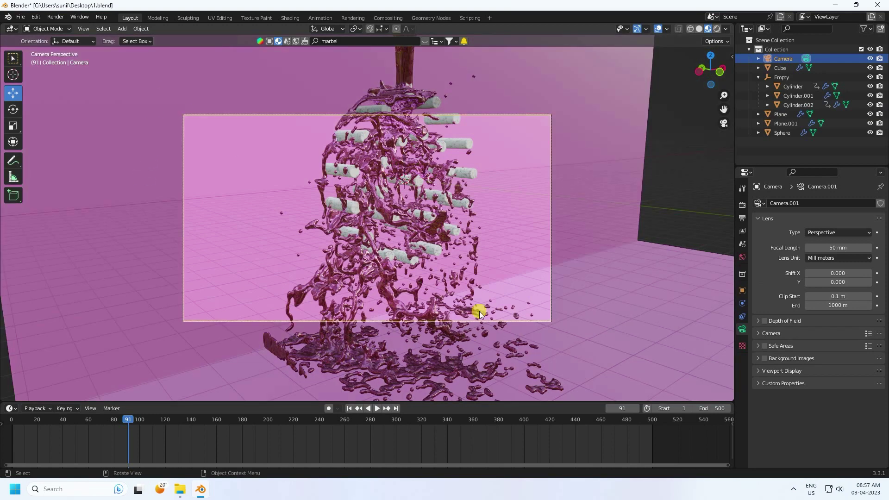
click(731, 58)
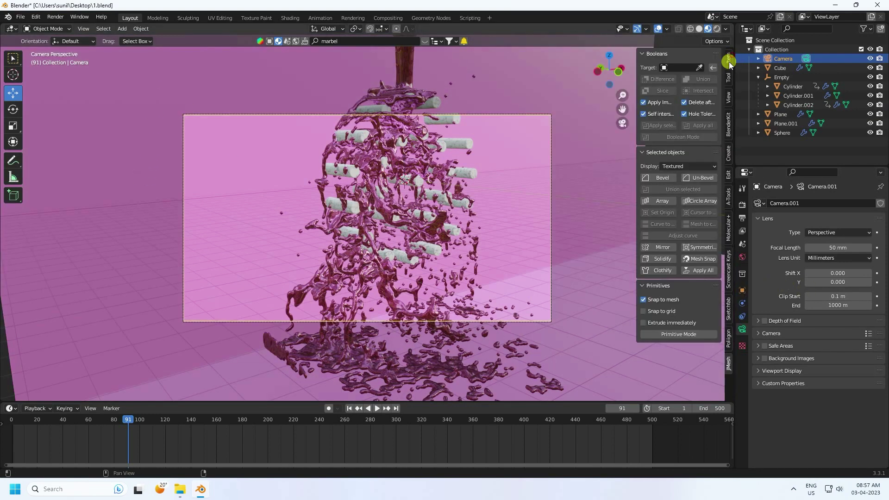
click(729, 97)
click(677, 169)
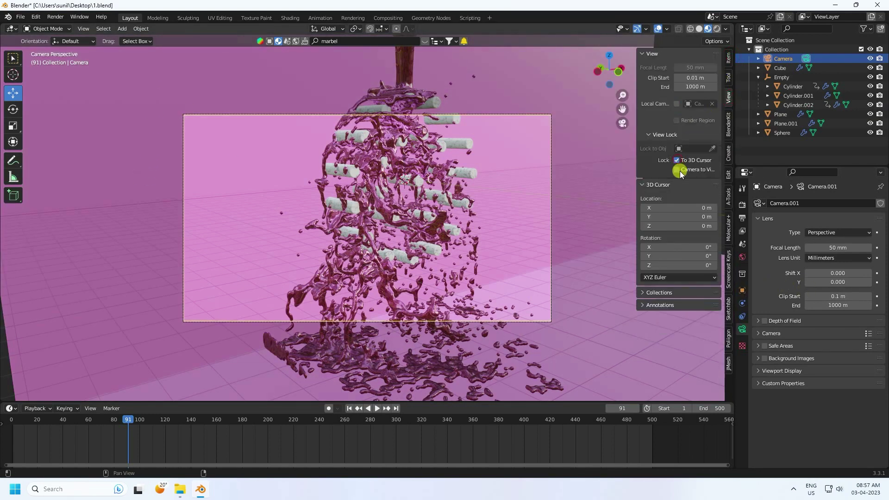
middle_drag(446, 183, 373, 189)
scroll(403, 213, up, 3)
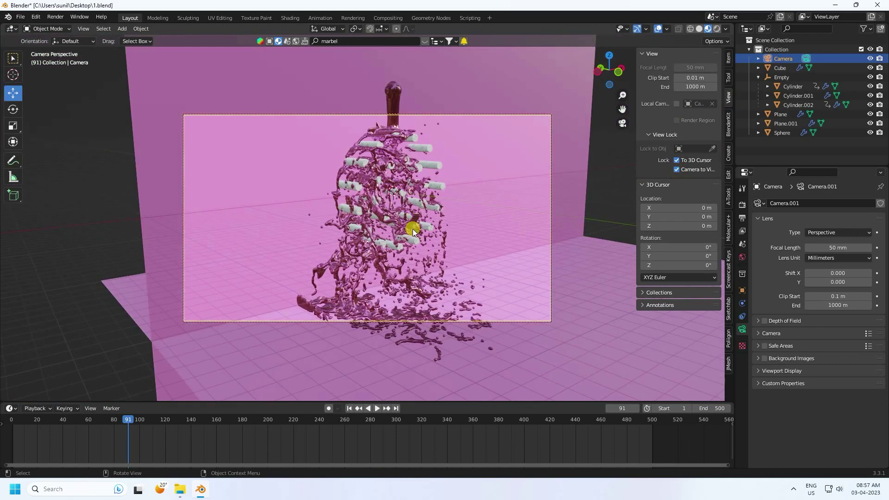
middle_drag(407, 224, 402, 246)
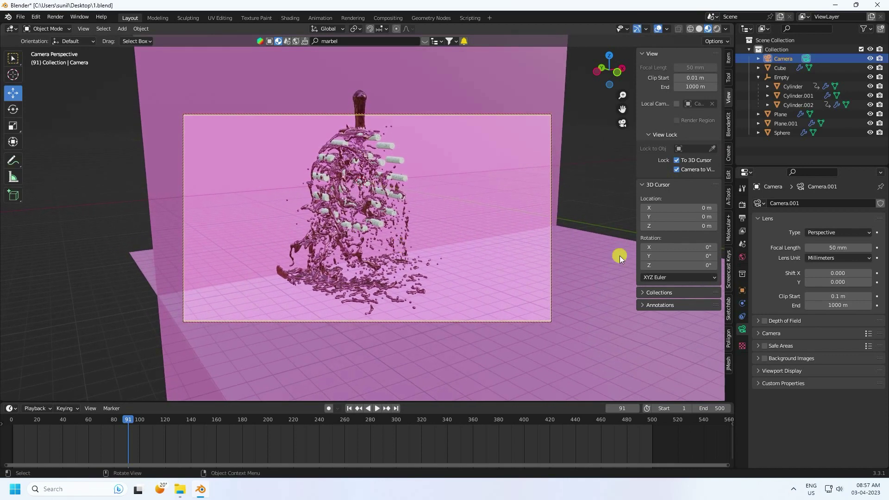
click(677, 169)
middle_drag(342, 192, 376, 204)
click(122, 29)
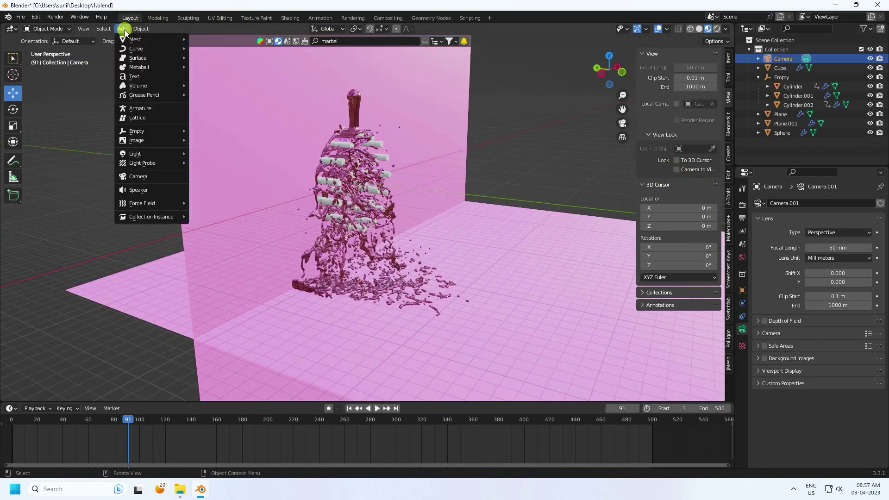
Step: Add an Area light and raise it 19.651 m along Z
mouse_move(151, 157)
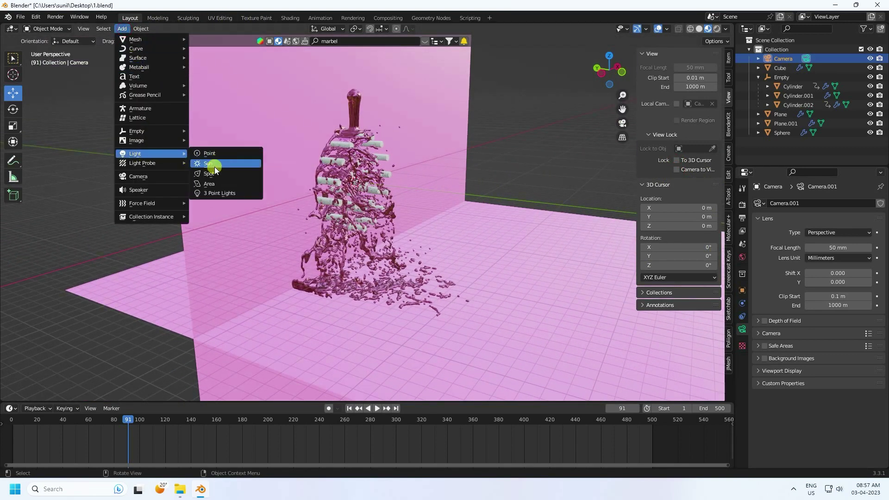
click(209, 184)
middle_drag(469, 248, 345, 128)
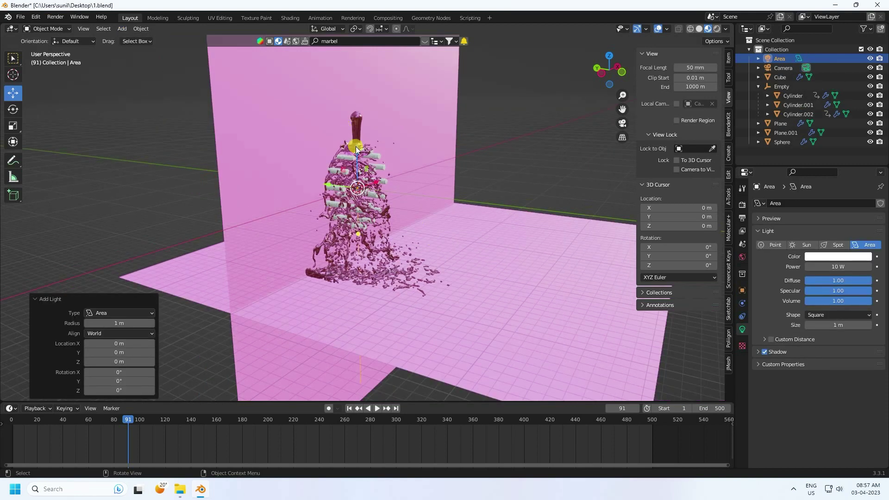
key(g)
key(z)
click(353, 397)
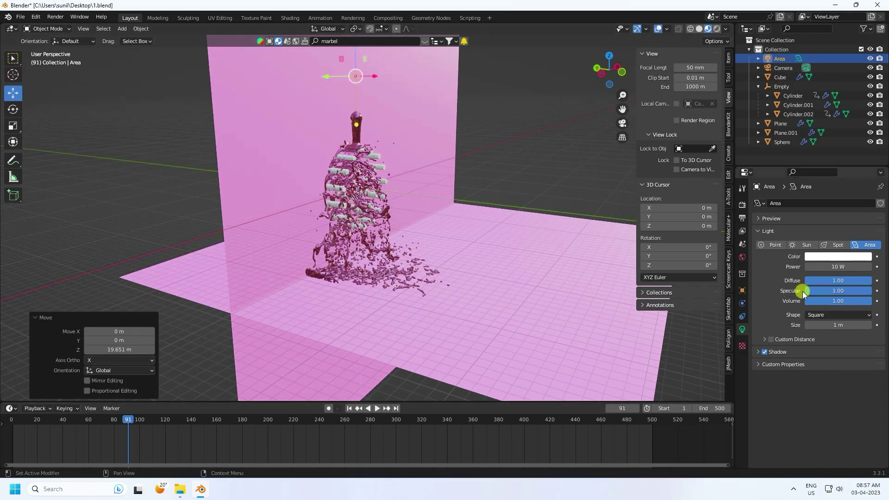
Step: Set the area light's size to 3 m and power to 150 W
click(844, 327)
text(3)
key(Return)
click(836, 266)
text(150)
key(Return)
middle_drag(529, 227, 389, 215)
Step: Copy and paste the area light, moving the copy 8.789 m along Y
key(ctrl+c)
key(ctrl+v)
key(g)
key(y)
click(388, 153)
key(g)
key(y)
click(358, 221)
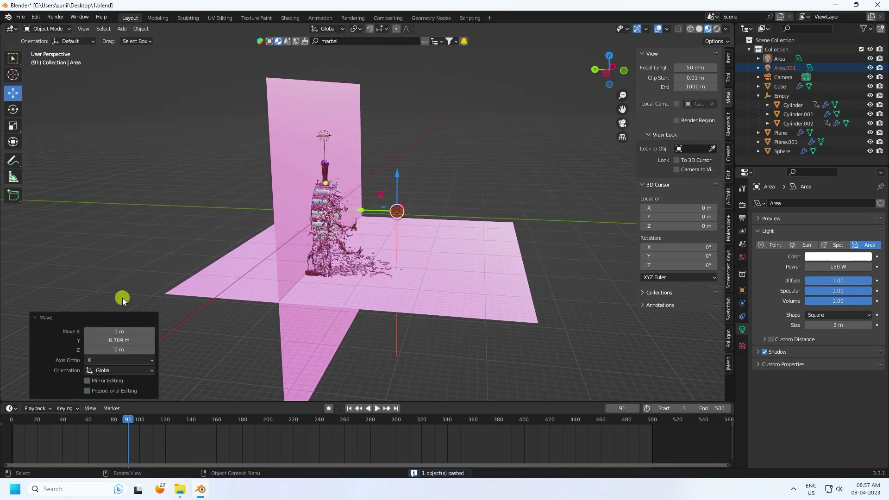
Step: Rotate the copied light 90° on X and give it 200 W power at 3 m size
click(11, 110)
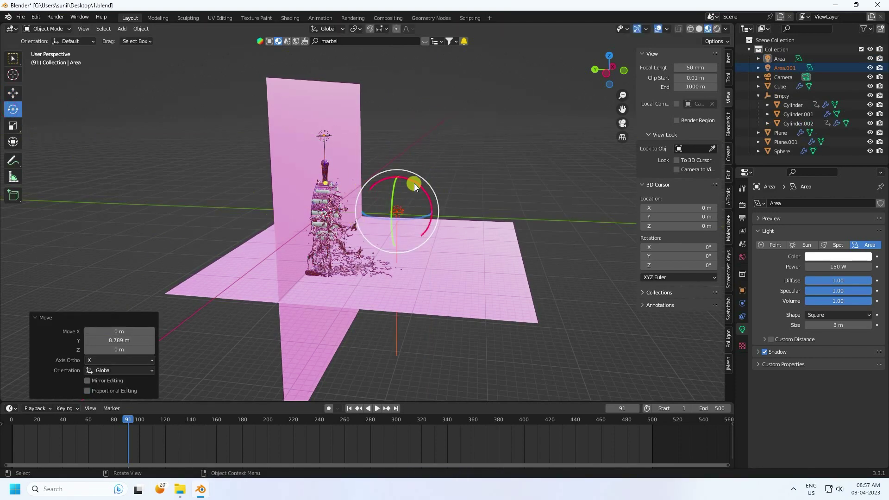
drag(415, 186, 439, 237)
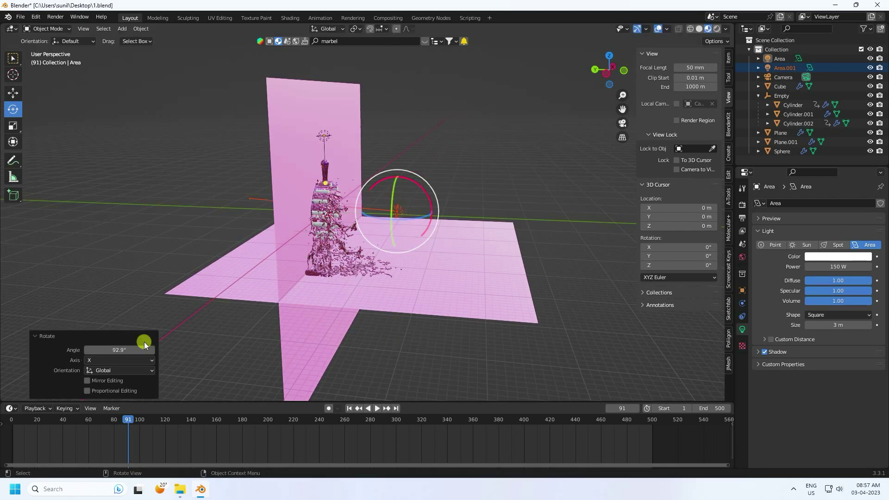
click(126, 351)
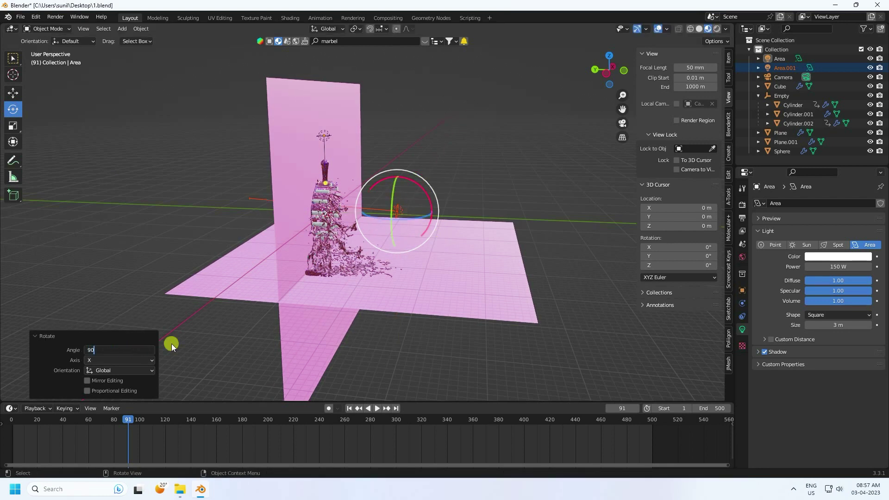
click(836, 264)
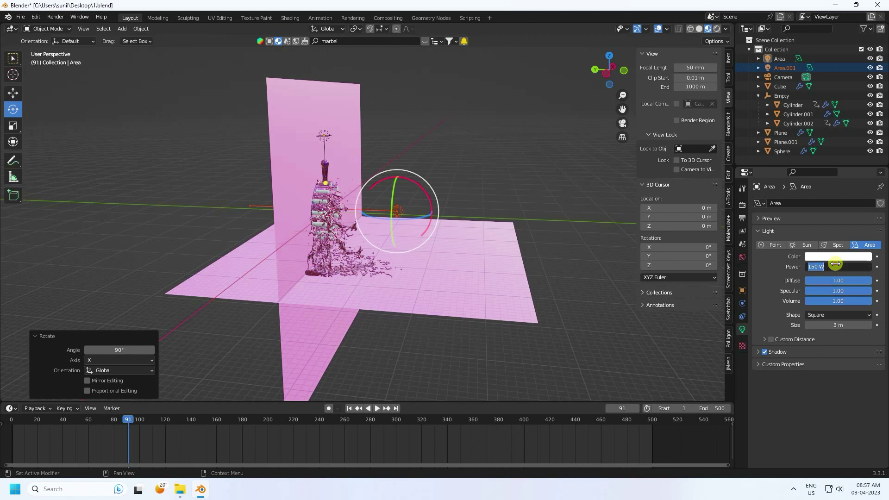
key(Return)
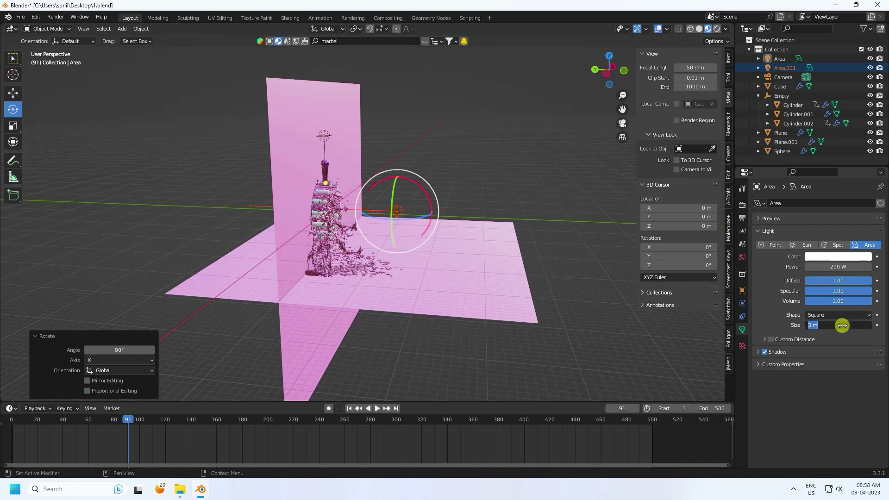
key(Return)
Step: Select Area.001 and raise it along Z
click(489, 181)
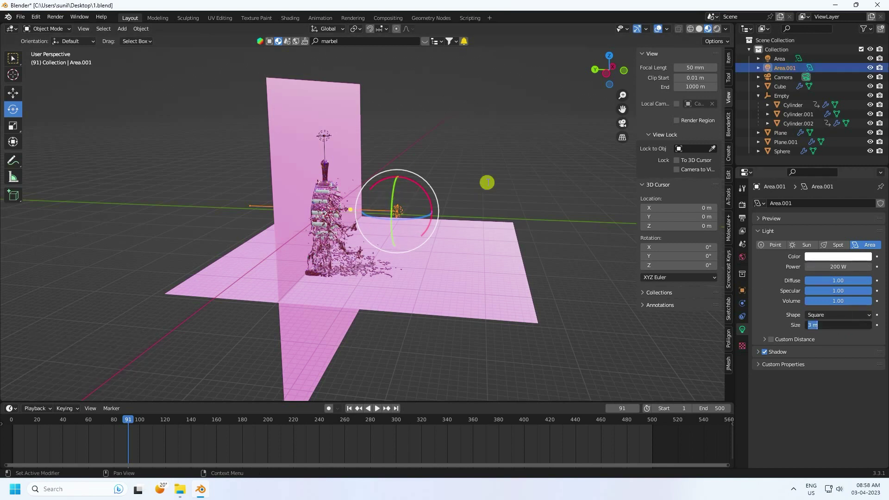
click(13, 92)
middle_drag(392, 206, 420, 210)
drag(398, 191, 396, 170)
mouse_move(444, 183)
middle_down()
mouse_move(360, 192)
mouse_move(451, 191)
middle_up()
Step: Paste a third light, Area.002, lower it on Z and place it at Y -4.4814 m
key(ctrl+v)
drag(398, 173, 400, 218)
middle_drag(399, 217, 404, 237)
drag(368, 251, 394, 241)
middle_drag(395, 240, 631, 197)
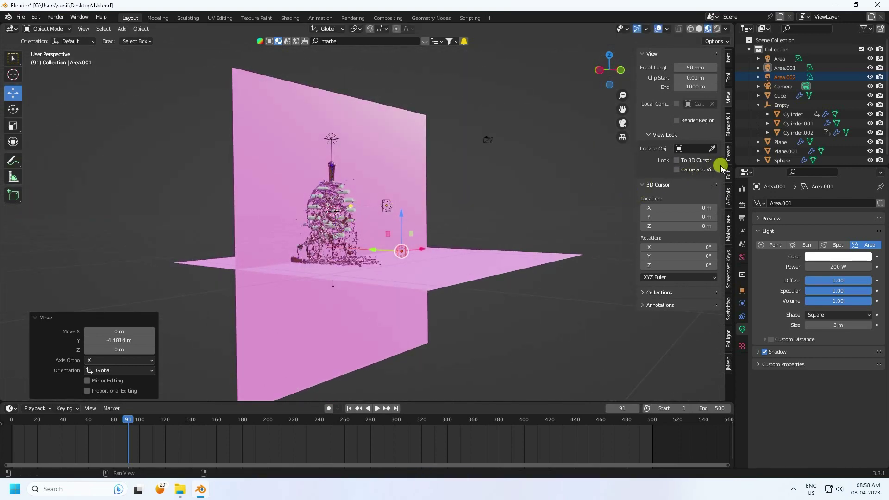
click(742, 257)
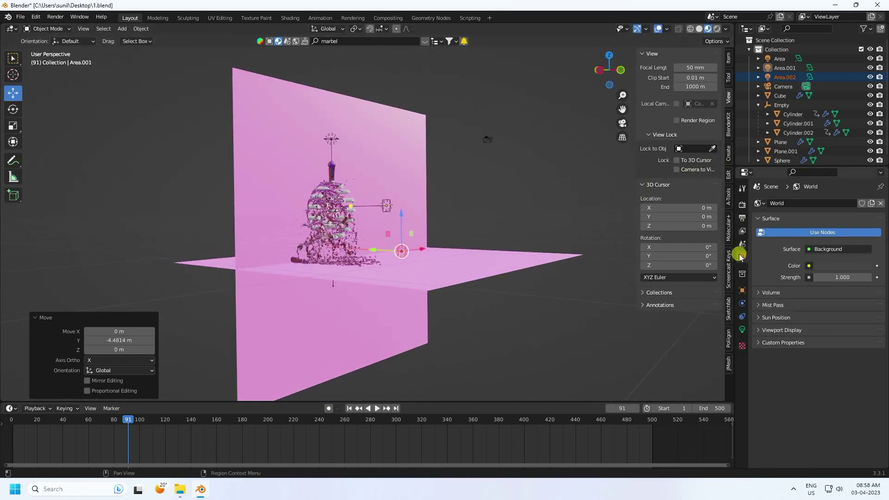
Step: Drive the world colour with an Environment Texture and try loading an image from the HDRI folder
click(810, 265)
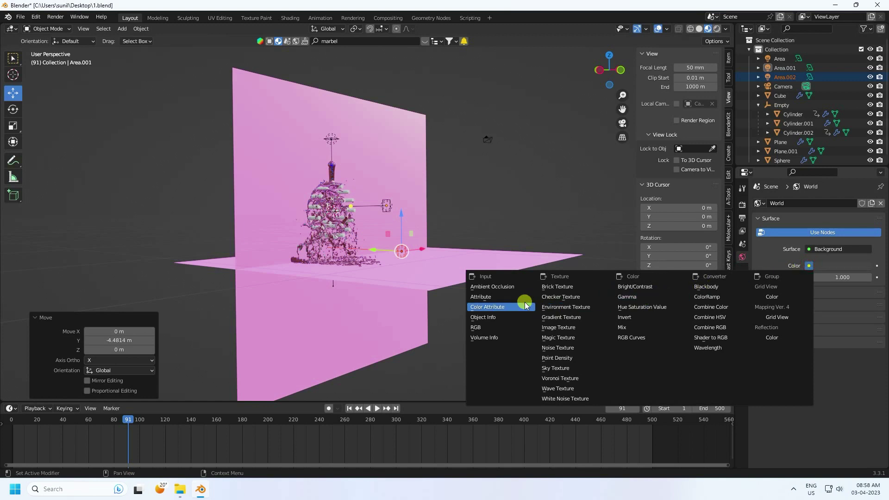
click(582, 309)
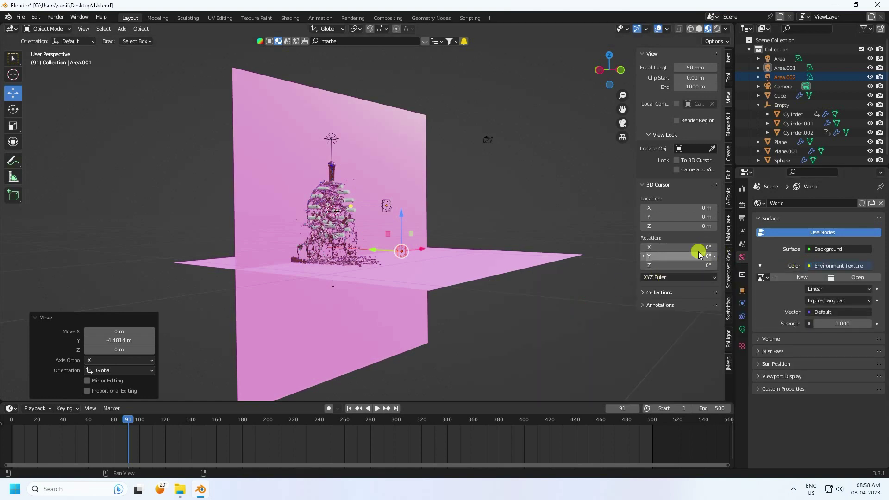
click(855, 278)
scroll(204, 343, down, 3)
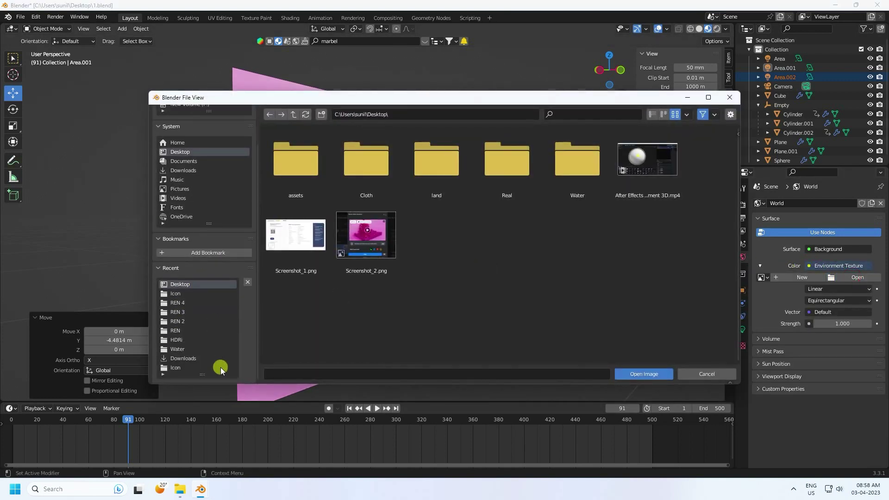
click(181, 341)
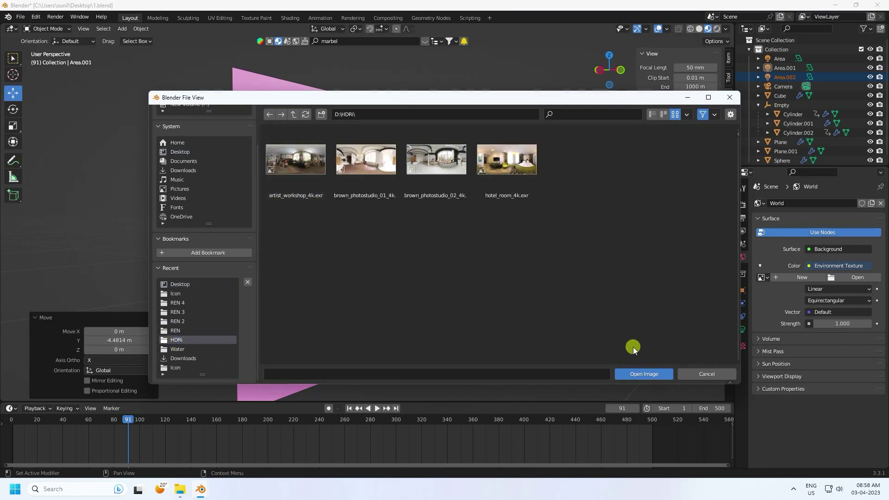
click(635, 373)
Step: Orbit to a frontal view of the fluid and look through the camera
scroll(455, 191, up, 4)
middle_drag(454, 192, 427, 221)
scroll(424, 219, down, 2)
key(KP_0)
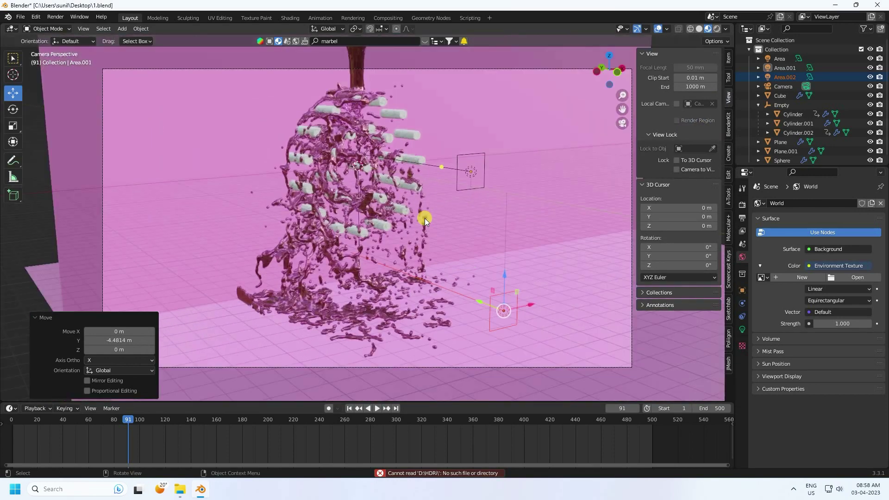
Step: Set the render engine to Cycles with GPU Compute as the device
click(742, 205)
click(823, 203)
click(823, 236)
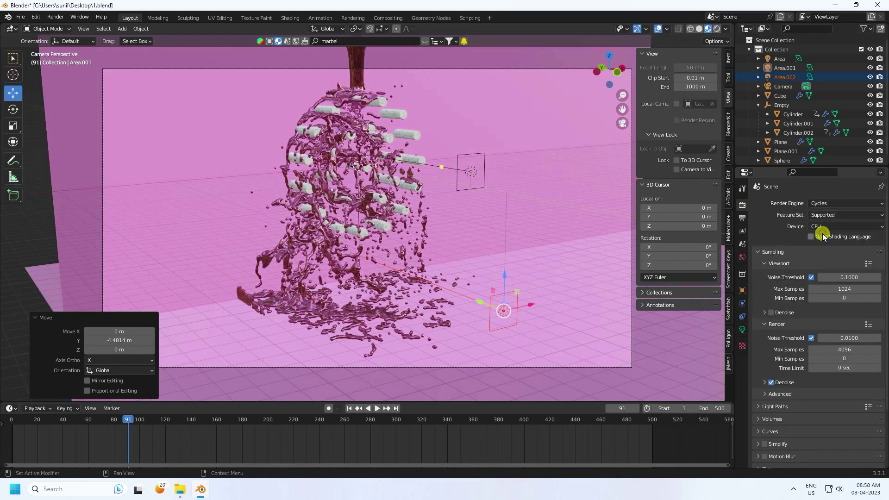
click(813, 227)
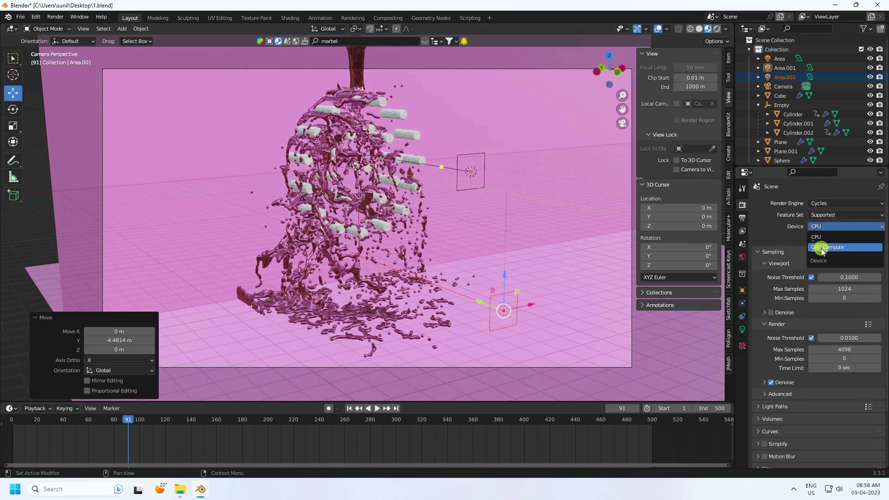
click(822, 248)
Step: Set render max samples to 128 and viewport max samples to 64
click(834, 340)
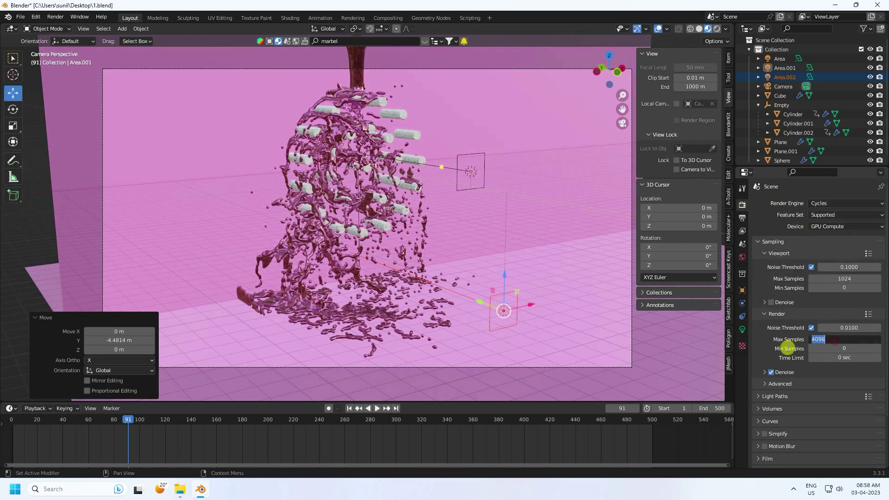
text(128)
key(Return)
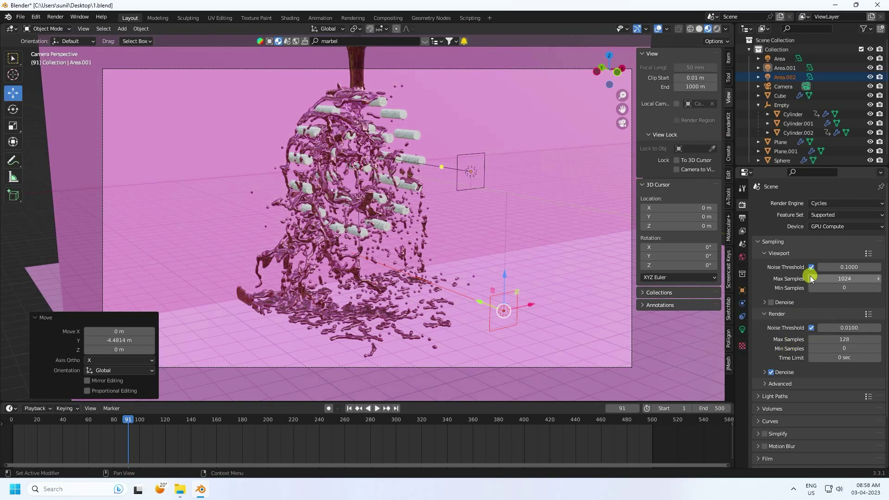
click(842, 278)
text(64)
key(Return)
Step: Set the output frame rate to 30 fps
click(743, 217)
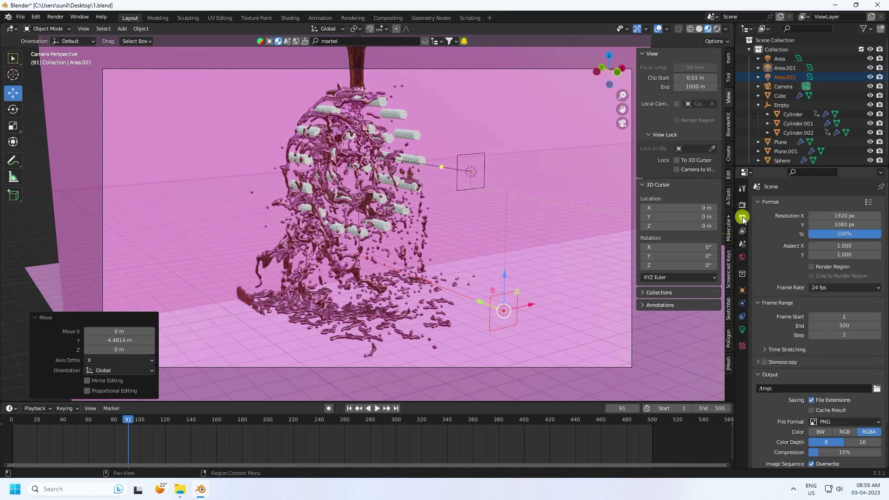
click(814, 284)
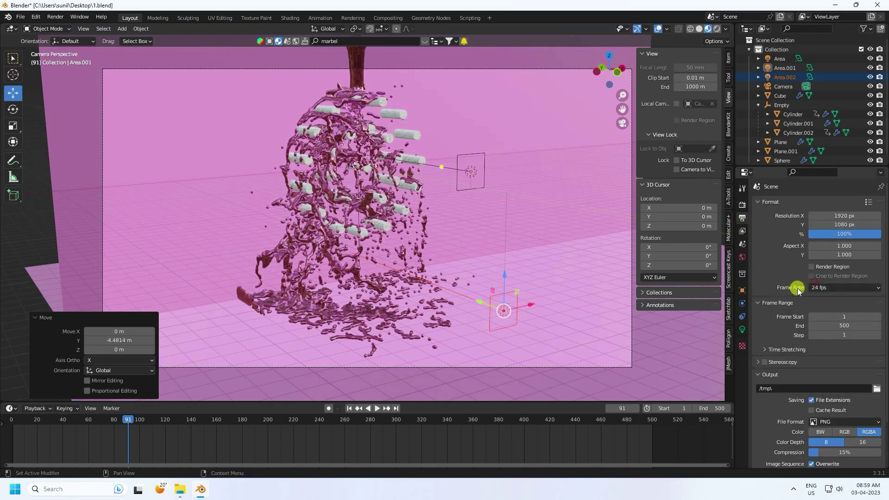
click(818, 287)
click(829, 335)
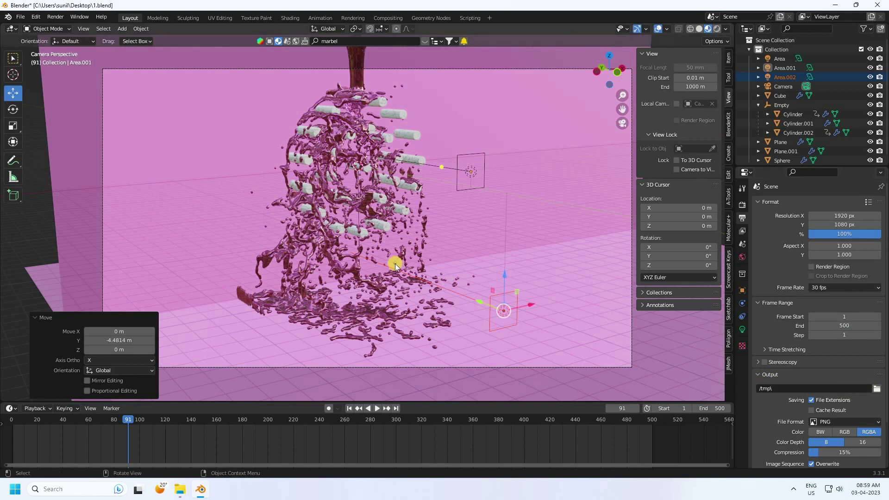
click(876, 388)
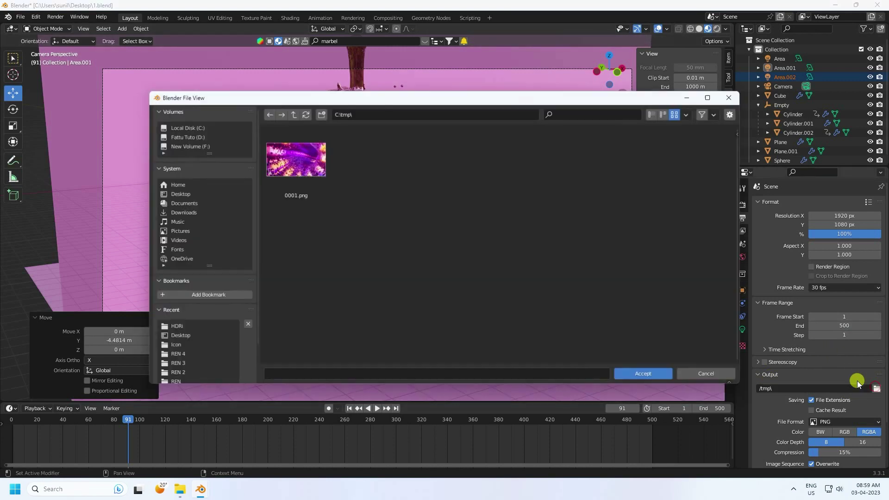
Step: Create a new folder named REN DE on the Desktop and open it
click(181, 194)
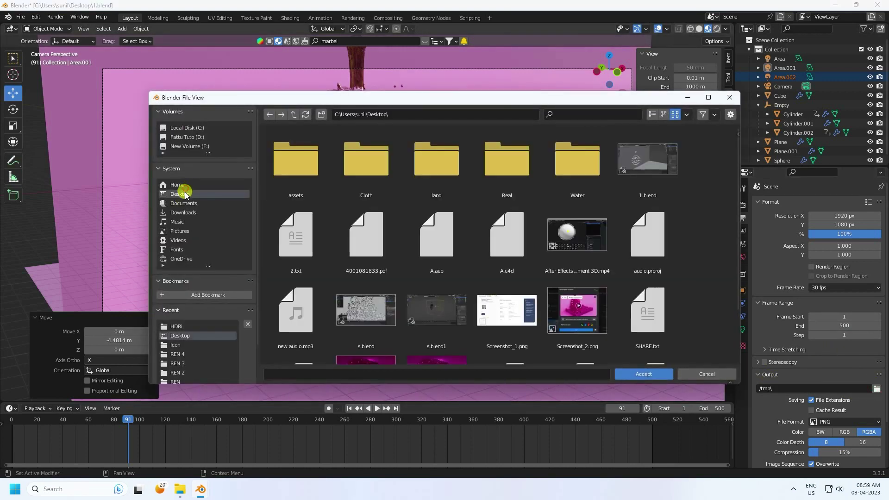
right_click(402, 198)
click(360, 285)
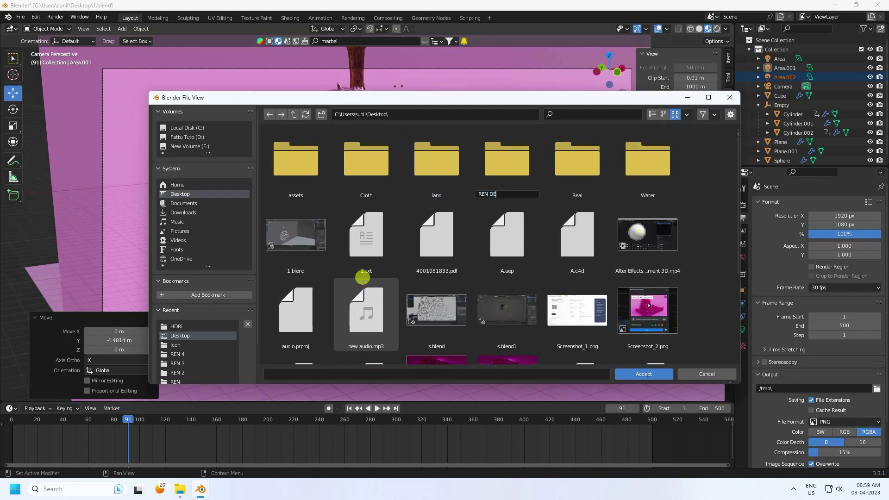
key(Return)
double_click(584, 155)
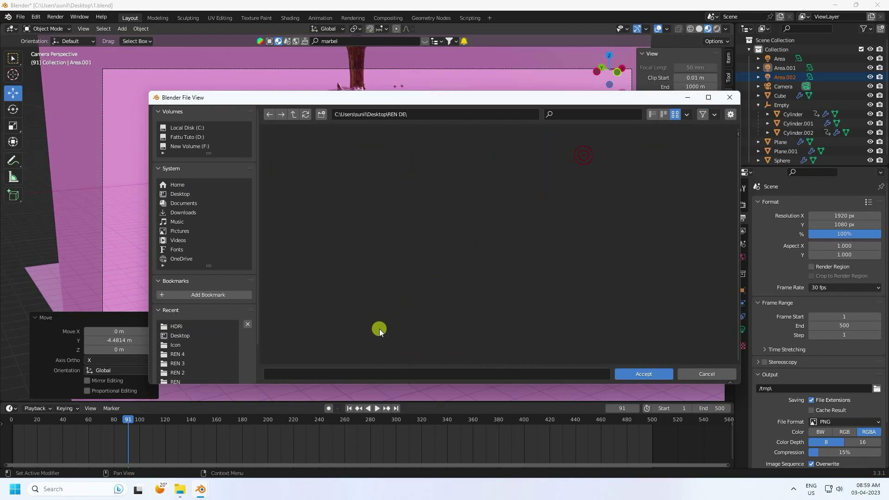
Step: Set the output file name to A and accept the REN DE\A path
click(372, 373)
text(A)
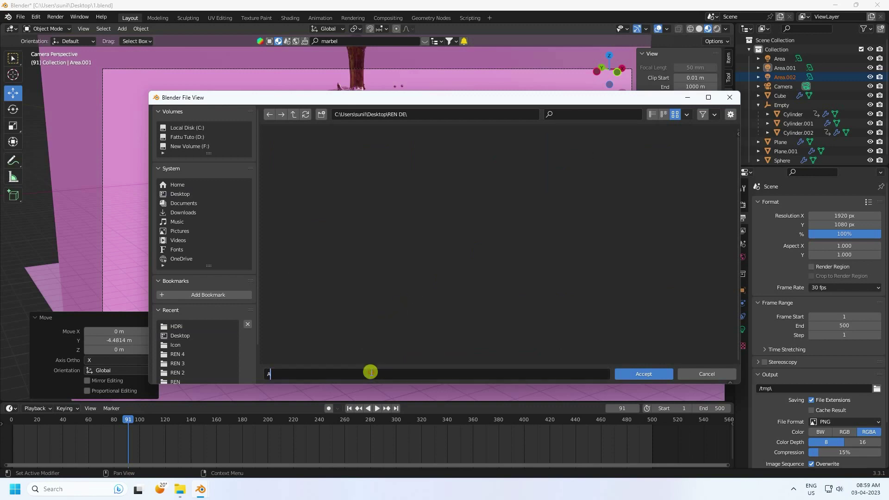
click(645, 371)
click(63, 18)
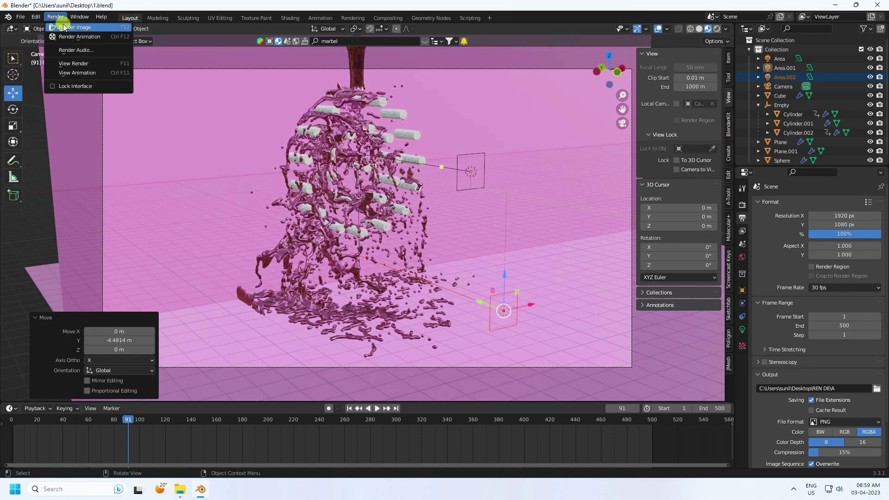
Step: Render frame 91 as a still image, inspect it, and close the render window
click(76, 28)
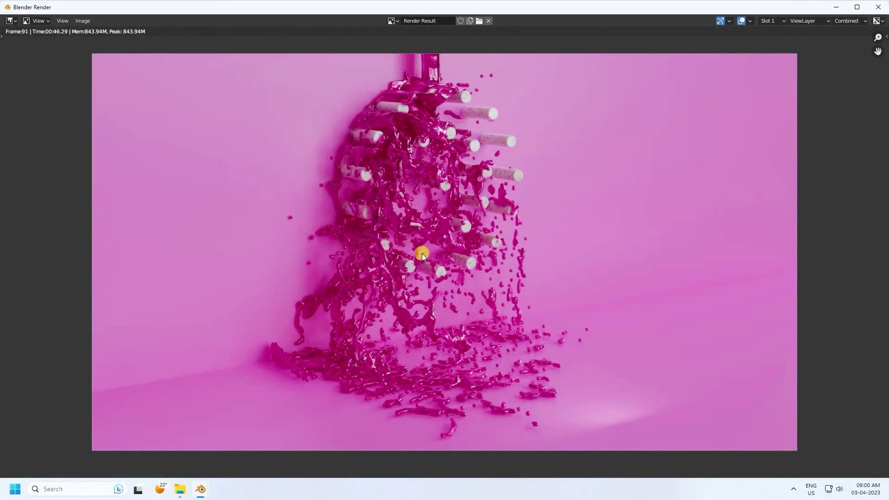
scroll(384, 210, up, 1)
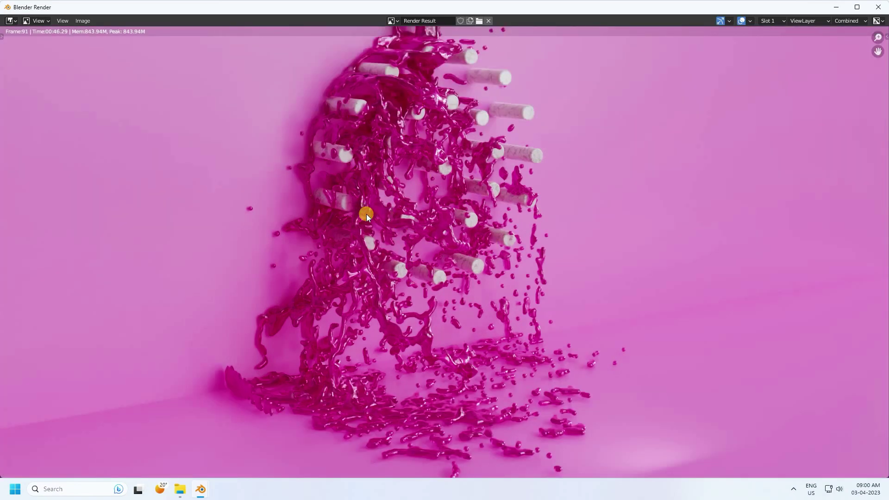
click(880, 7)
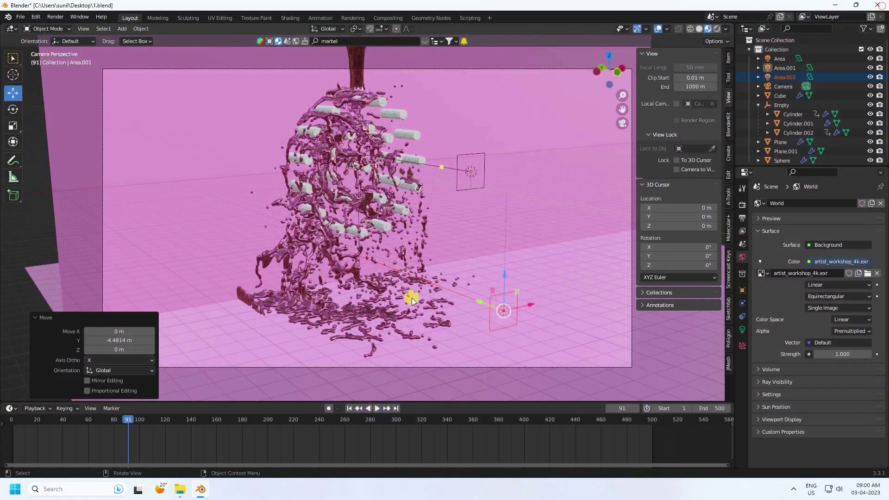
Step: Select the floor plane Plane.001 and nudge it slightly along Z
key(KP_1)
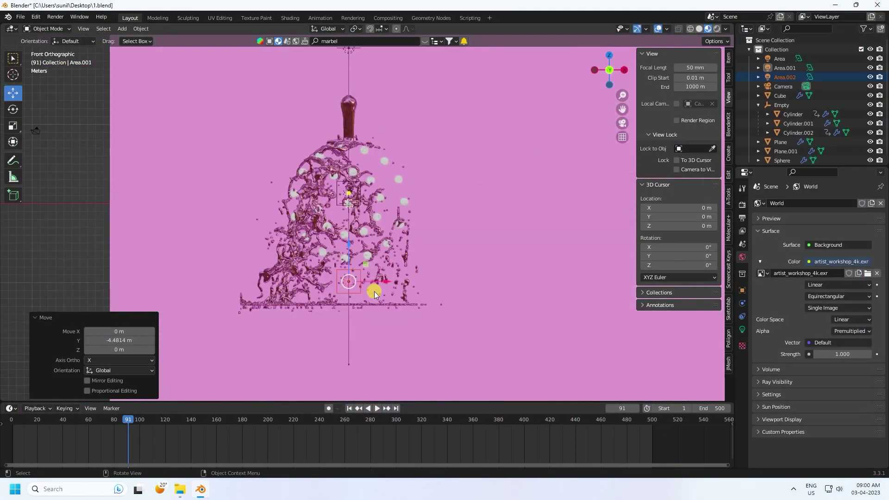
middle_drag(333, 342, 540, 155)
scroll(446, 287, up, 5)
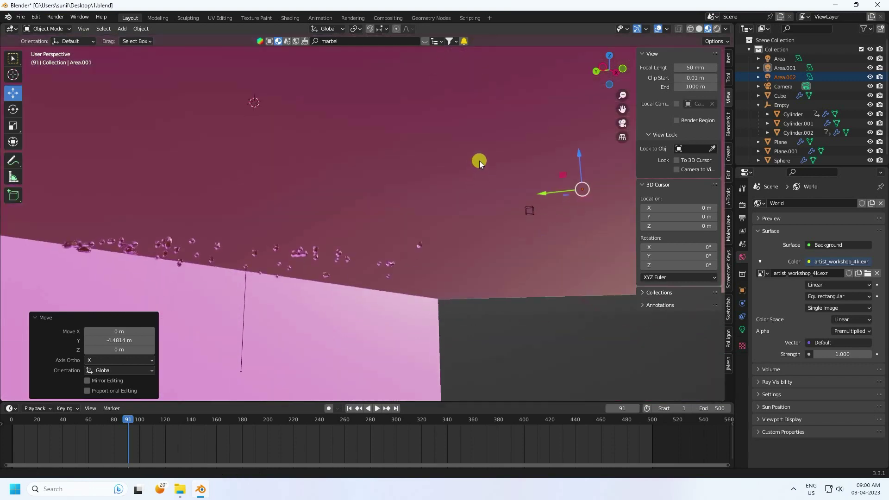
click(587, 244)
scroll(471, 229, up, 5)
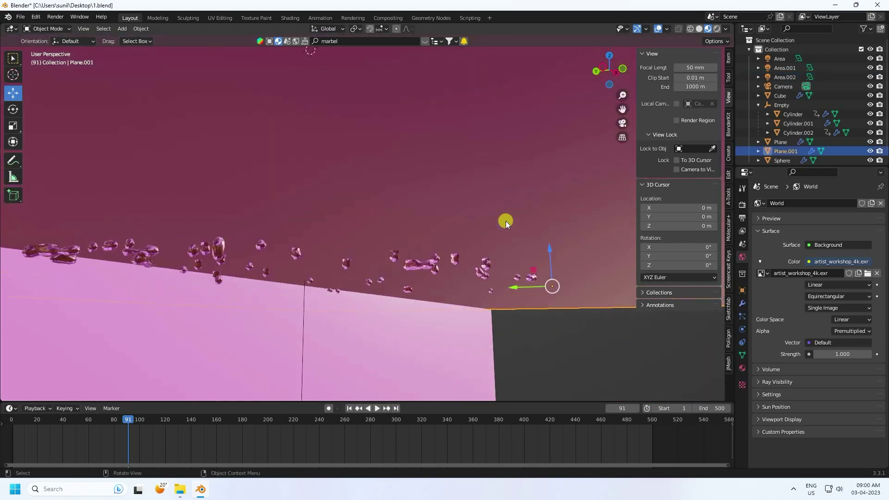
drag(551, 249, 551, 247)
Step: In front orthographic solid view, raise Plane.001 along Z to meet the fluid's base
middle_drag(516, 231, 477, 243)
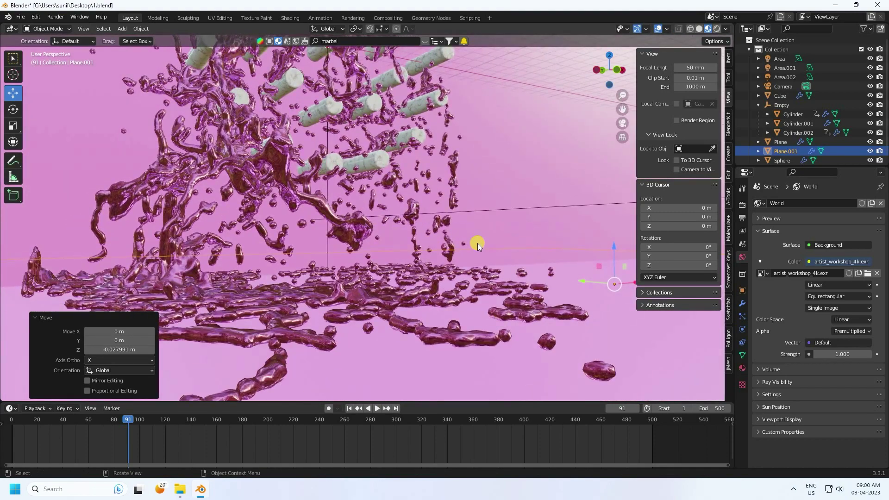
key(KP_1)
click(699, 29)
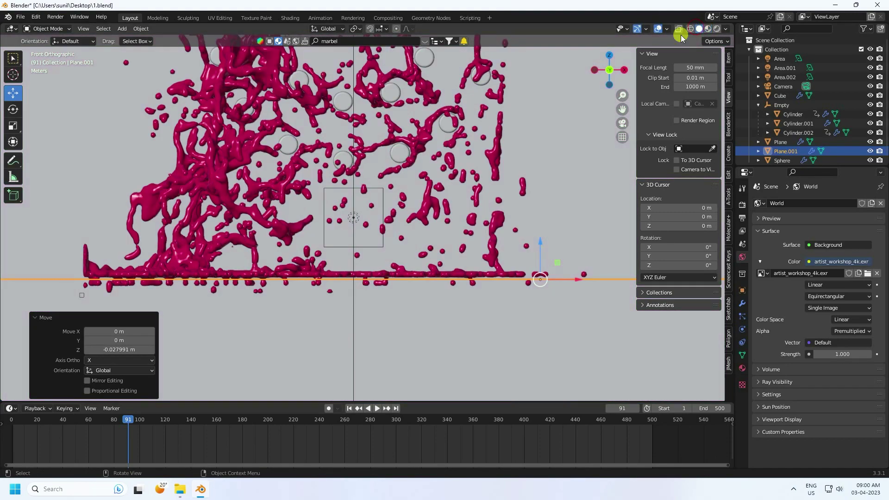
scroll(368, 304, up, 3)
scroll(373, 291, up, 4)
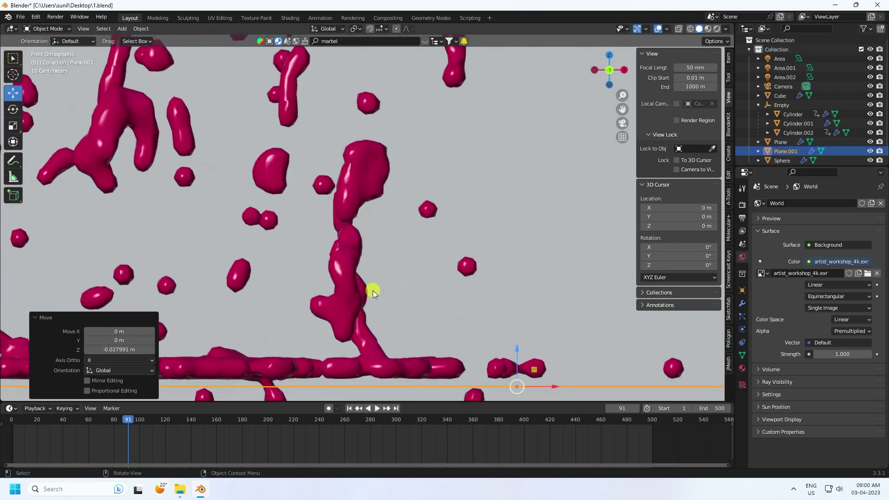
drag(518, 351, 518, 340)
scroll(514, 339, down, 4)
Step: Orbit into perspective to check the fluid and collapse the cylinders under Empty
middle_drag(510, 338, 389, 141)
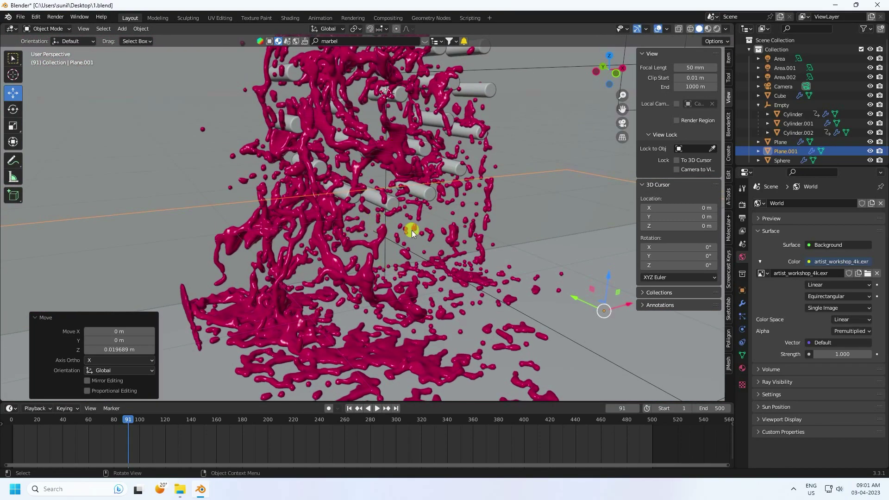
shift+middle_drag(423, 218, 415, 329)
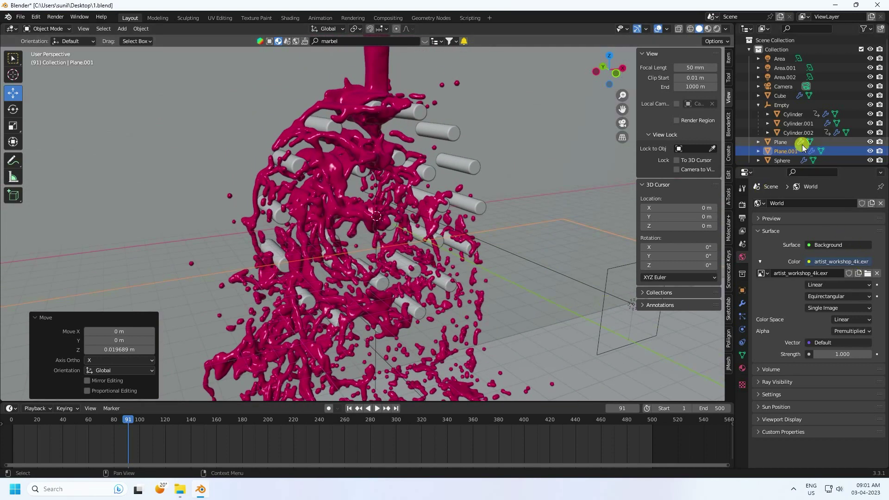
click(758, 105)
scroll(496, 206, down, 5)
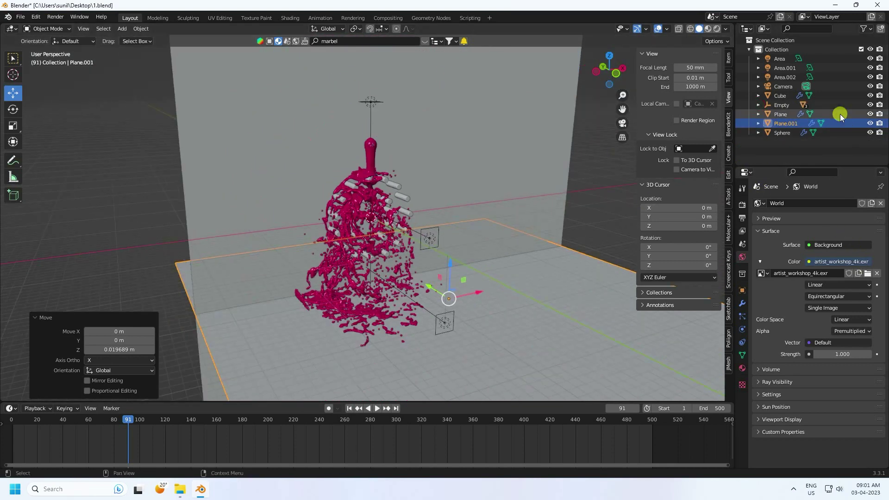
Step: Select the Cube fluid domain and free its existing bake
click(782, 95)
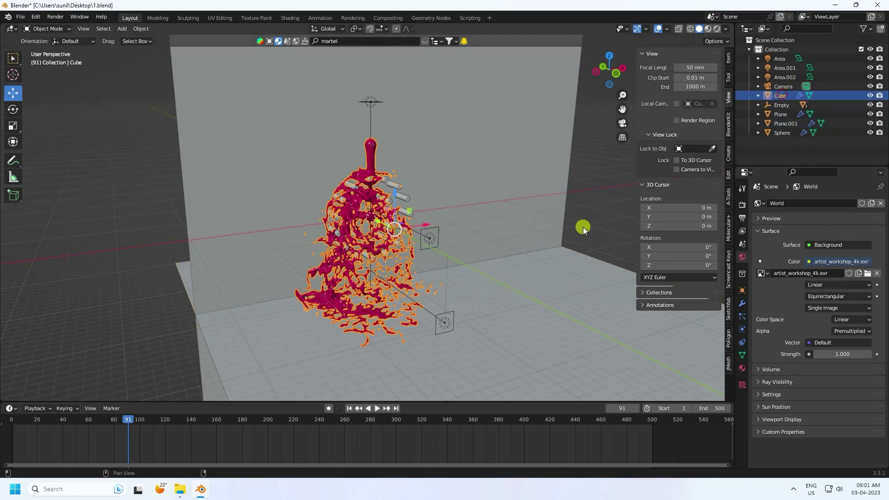
click(743, 343)
scroll(810, 324, down, 8)
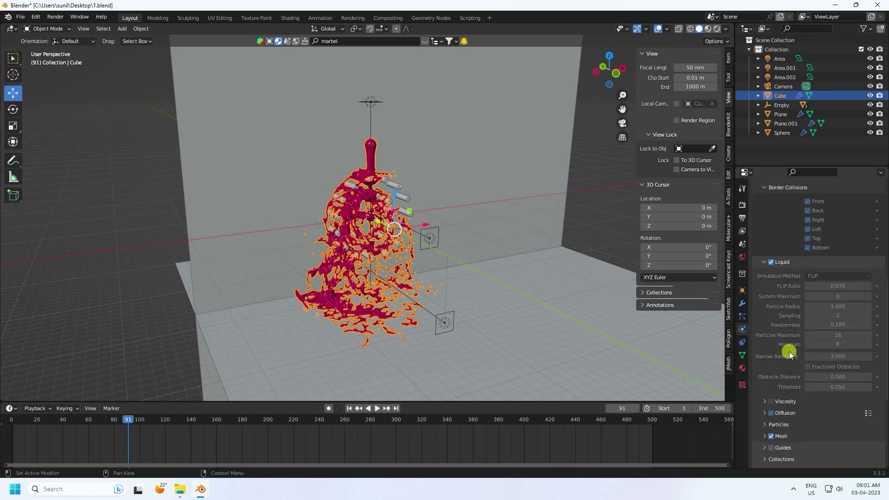
scroll(789, 352, down, 6)
click(789, 352)
click(811, 429)
Step: Set resolution divisions to 256 and cache end to frame 500, then bake all
scroll(788, 377, up, 12)
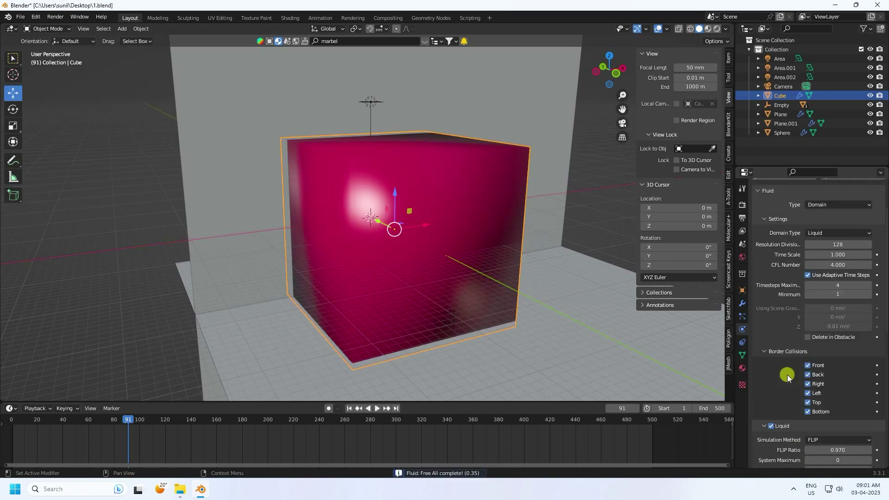
scroll(788, 374, up, 3)
click(829, 302)
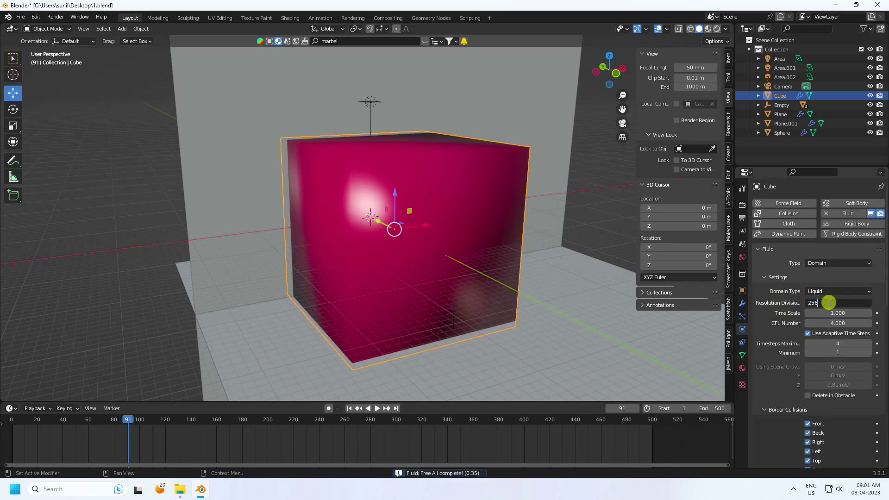
key(Return)
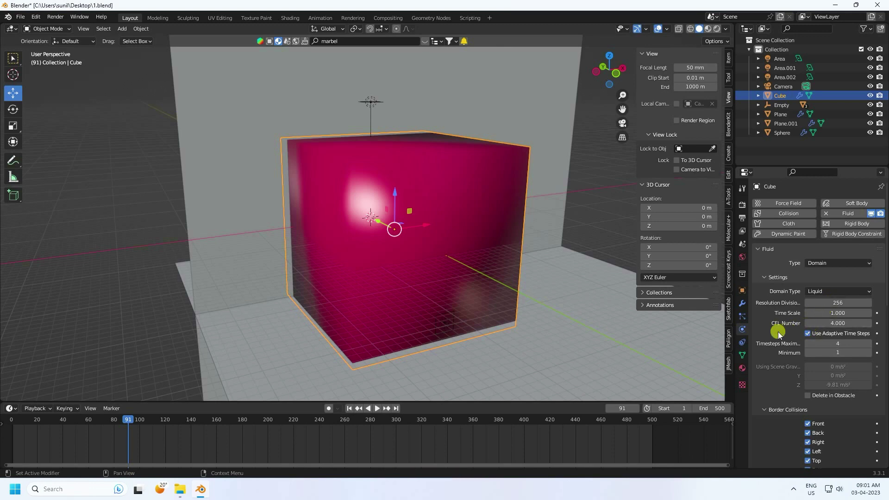
scroll(783, 340, down, 15)
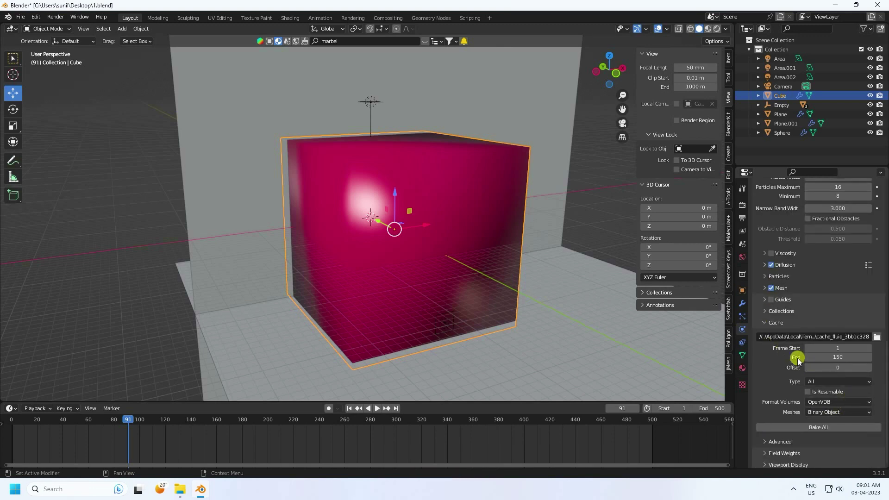
click(841, 354)
text(5)
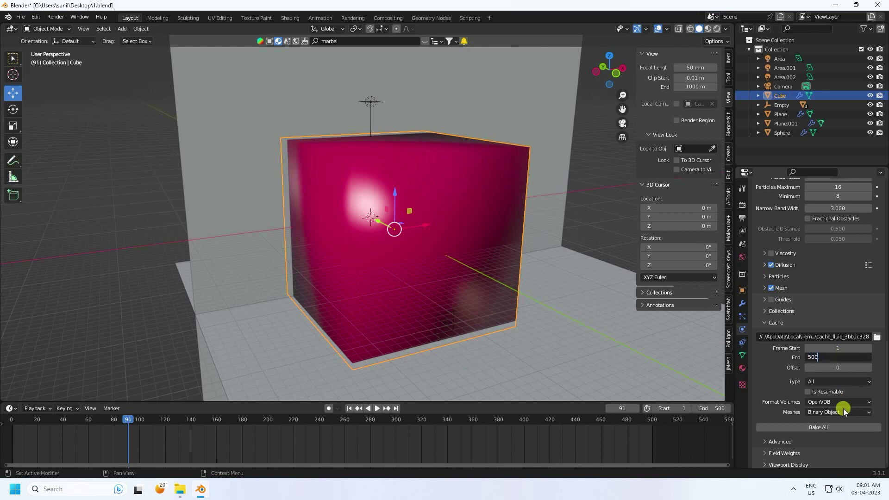
key(Return)
click(810, 429)
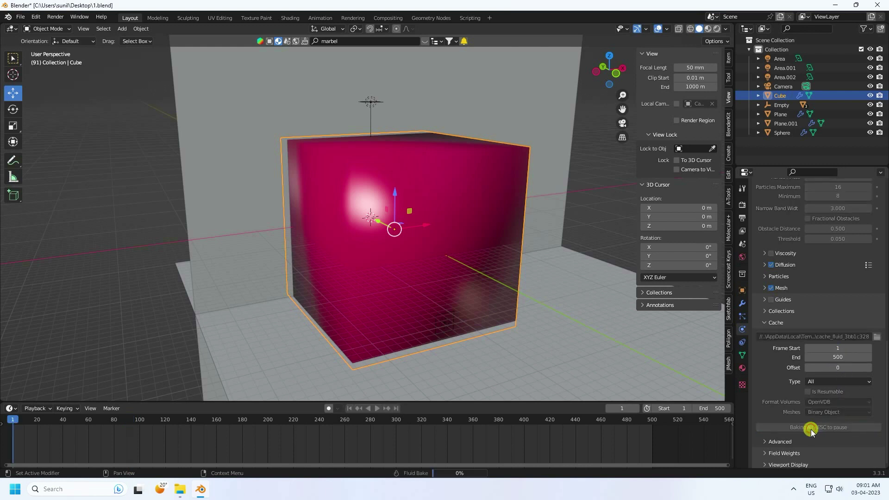